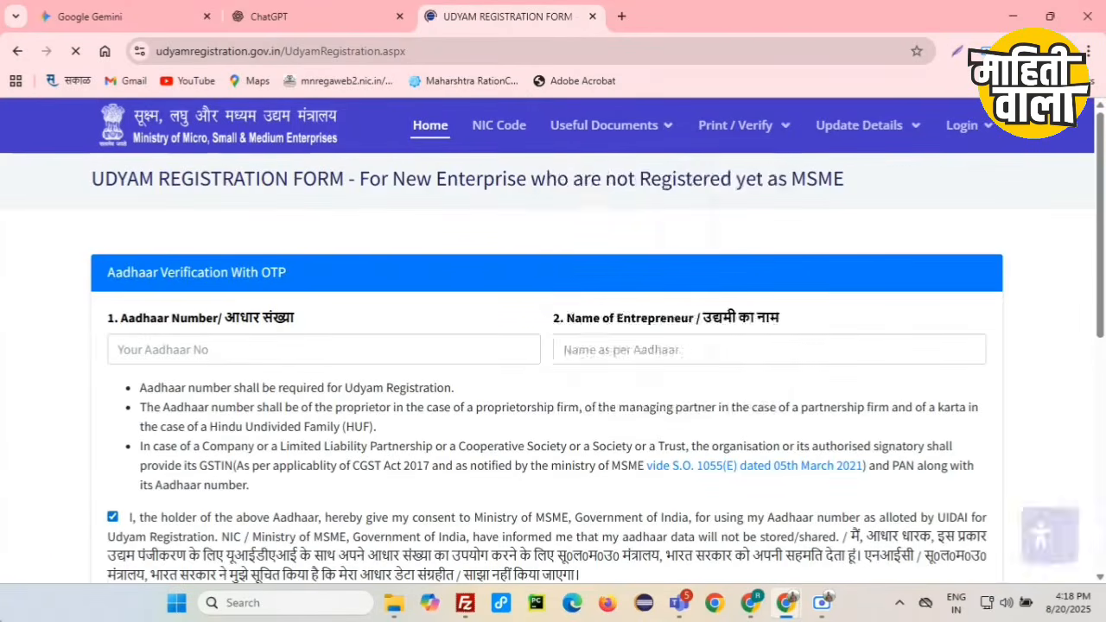
Reveal and select the registration form's full web address
{"action": "left_click", "coordinate": [499, 46]}
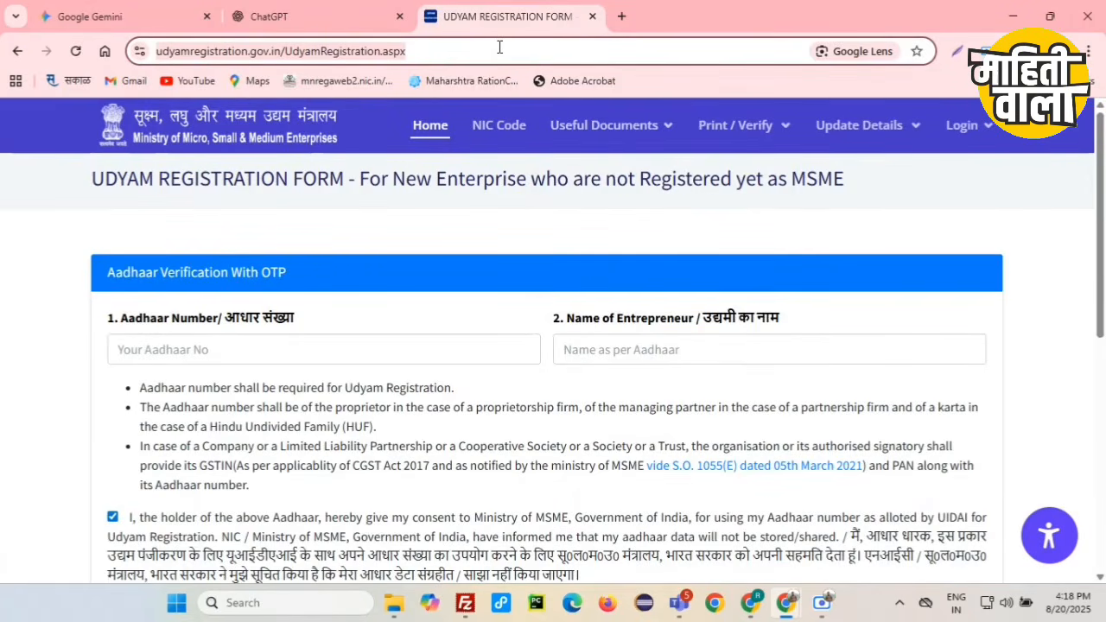
{"action": "left_click", "coordinate": [451, 49]}
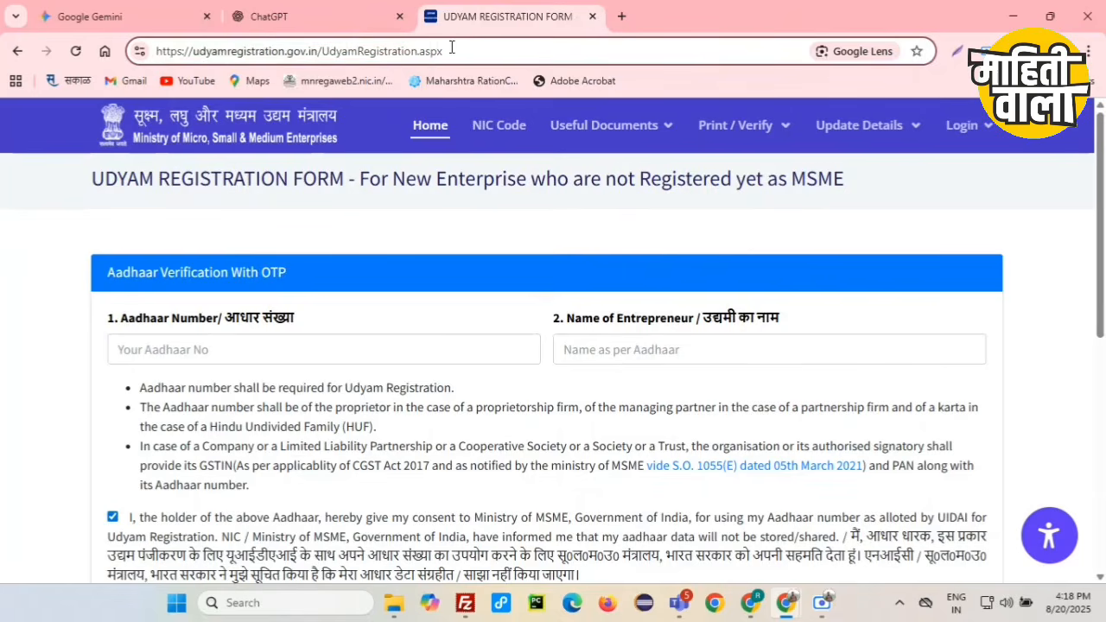
{"action": "triple_click", "coordinate": [451, 48]}
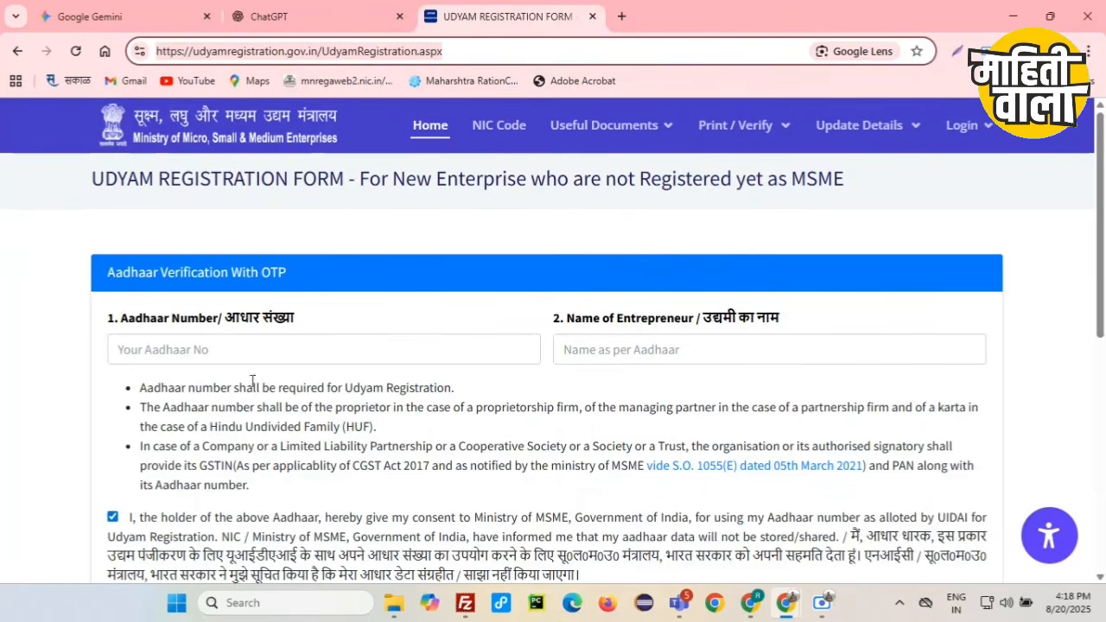
Enter the entrepreneur's 12-digit Aadhaar number and move on to the name as per Aadhaar
{"action": "left_click", "coordinate": [321, 355]}
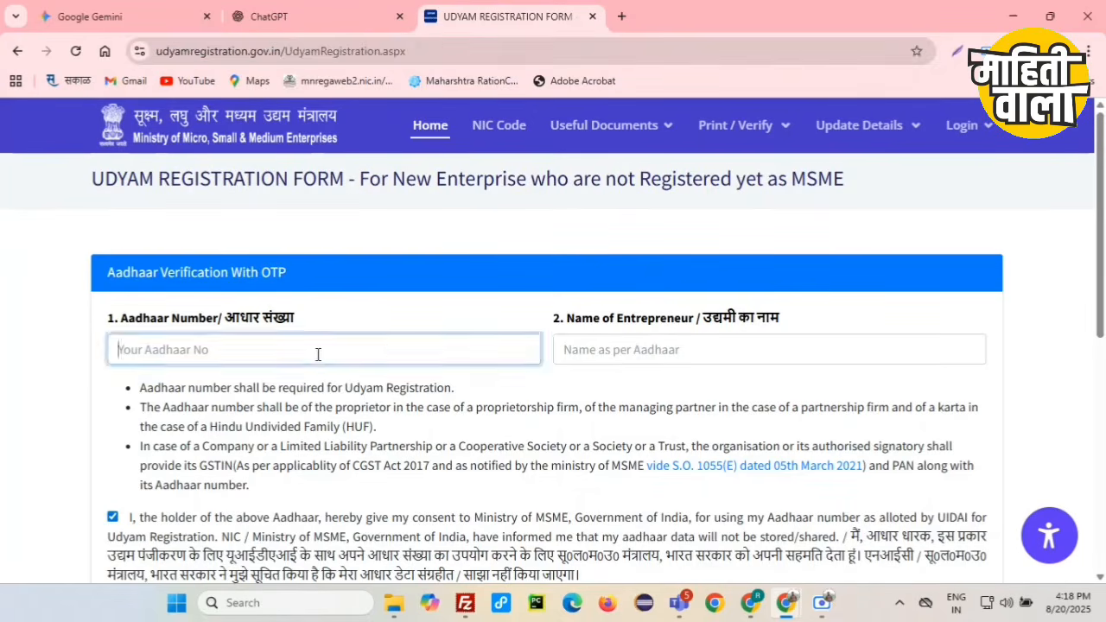
{"action": "left_click", "coordinate": [660, 347]}
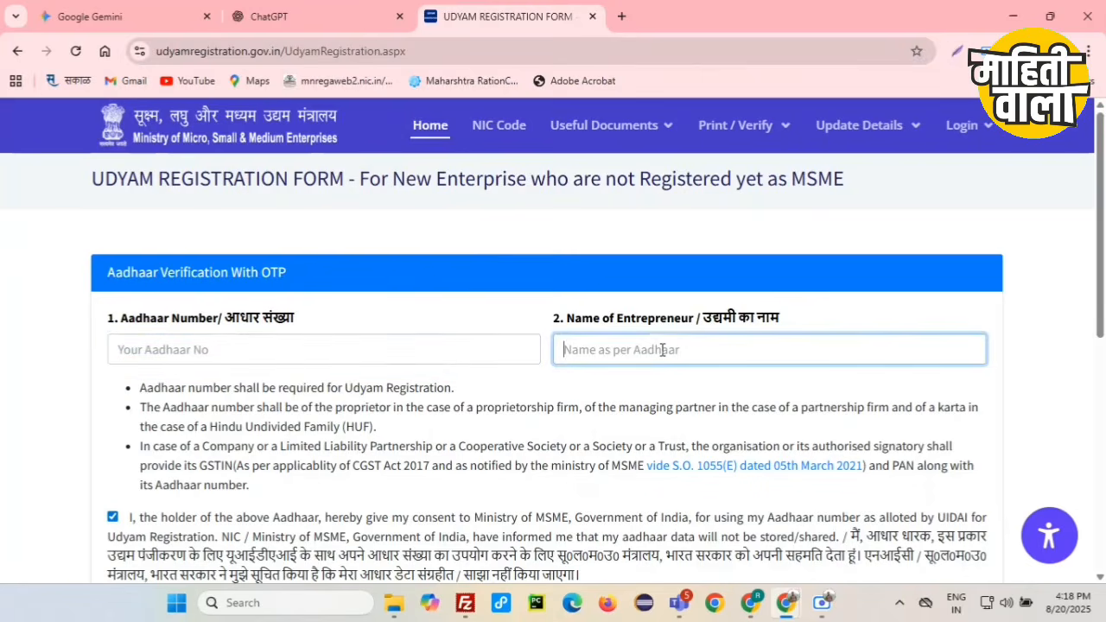
{"action": "left_click", "coordinate": [412, 347]}
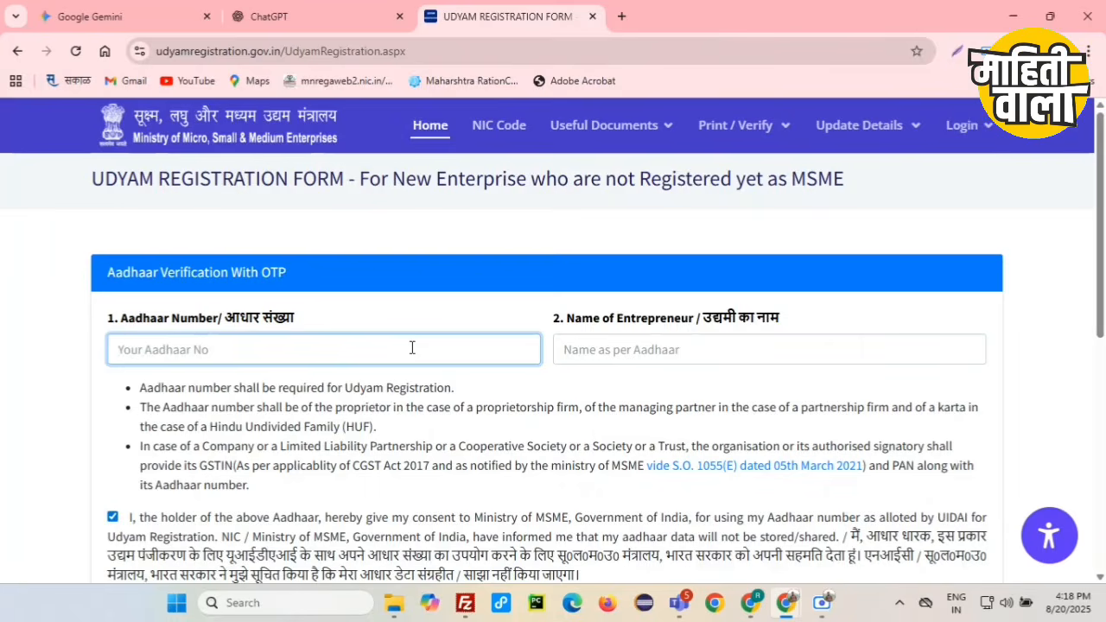
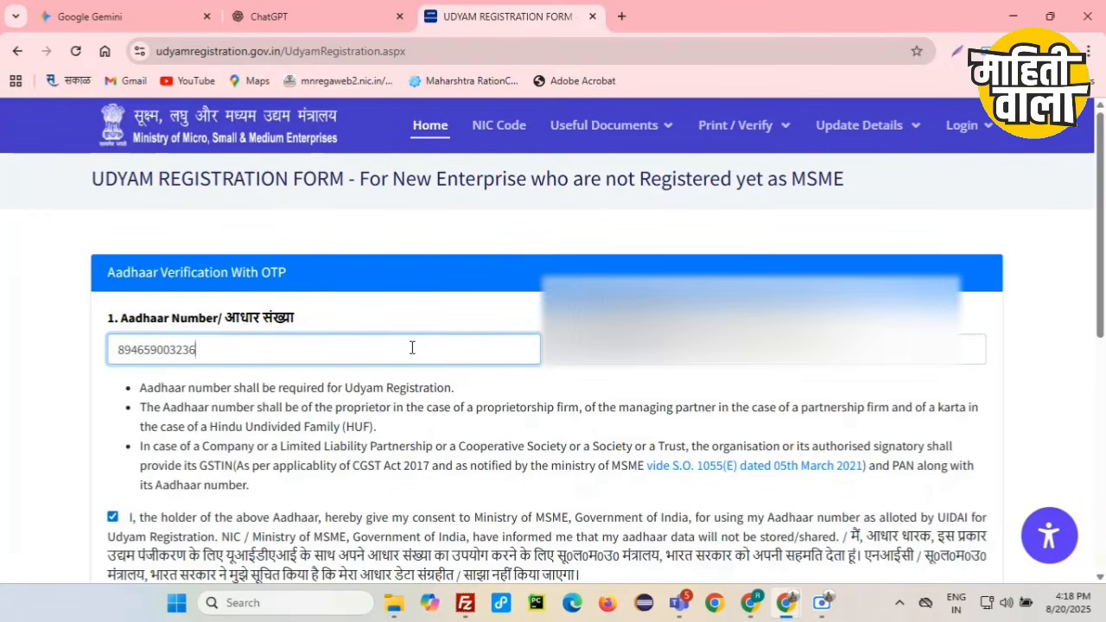
{"action": "left_click", "coordinate": [633, 350]}
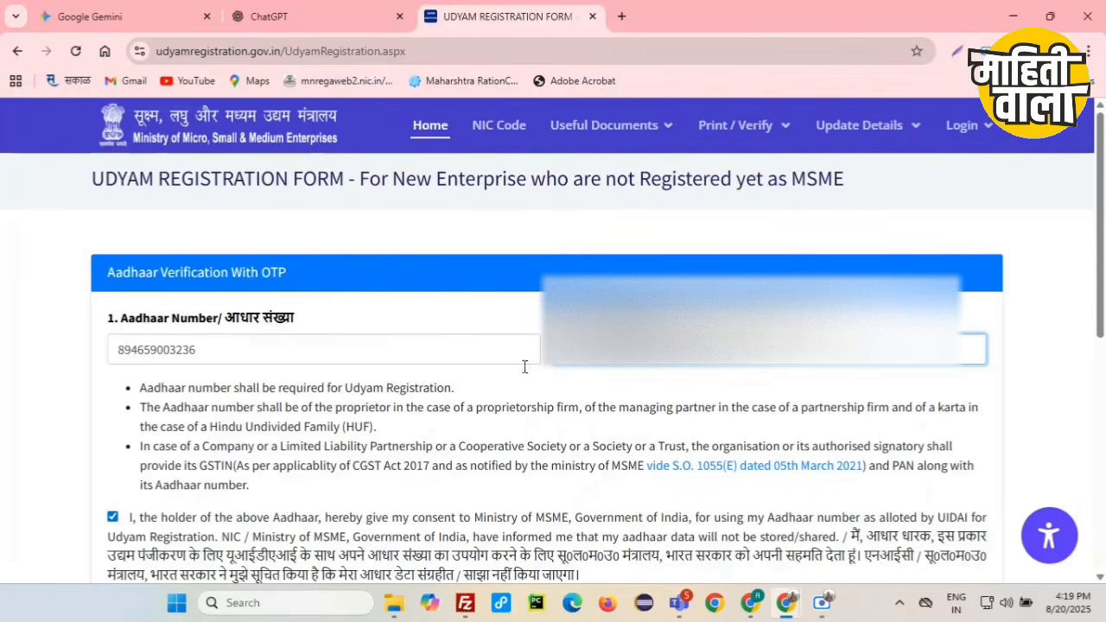
{"action": "scroll", "coordinate": [527, 368], "scroll_direction": "down", "scroll_amount": 1}
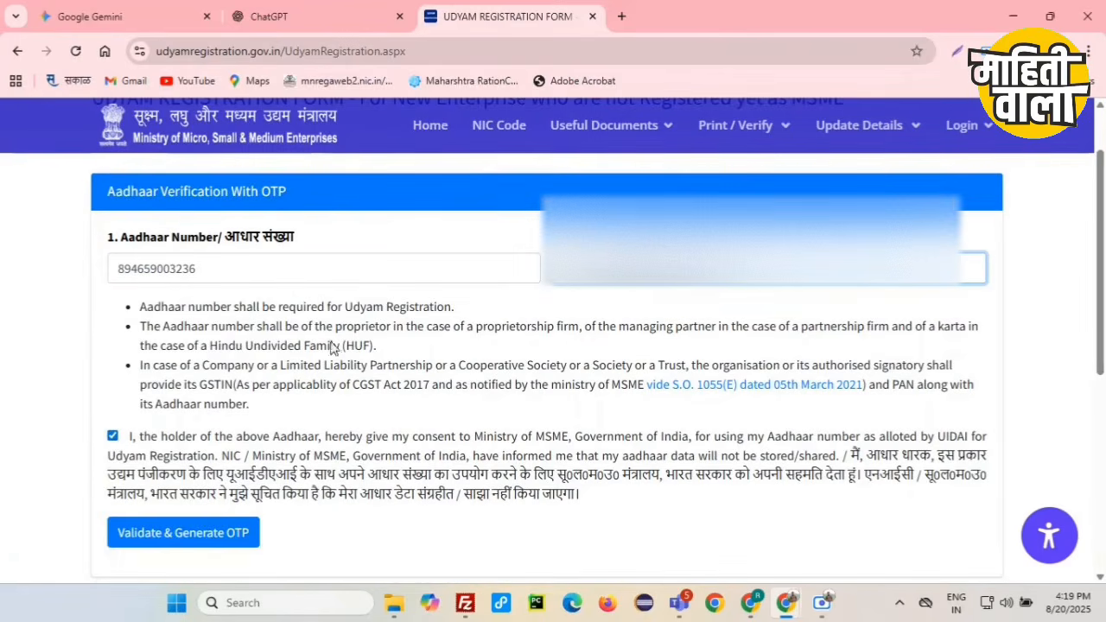
Request an Aadhaar OTP, enter the received code and validate it
{"action": "left_click", "coordinate": [213, 532]}
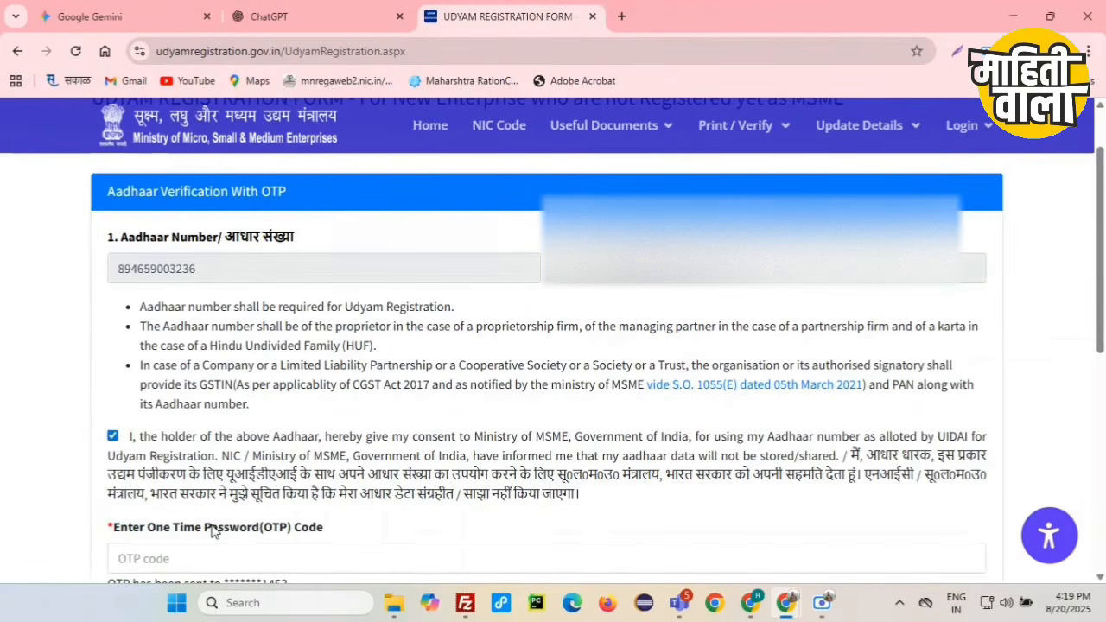
{"action": "scroll", "coordinate": [315, 466], "scroll_direction": "down", "scroll_amount": 2}
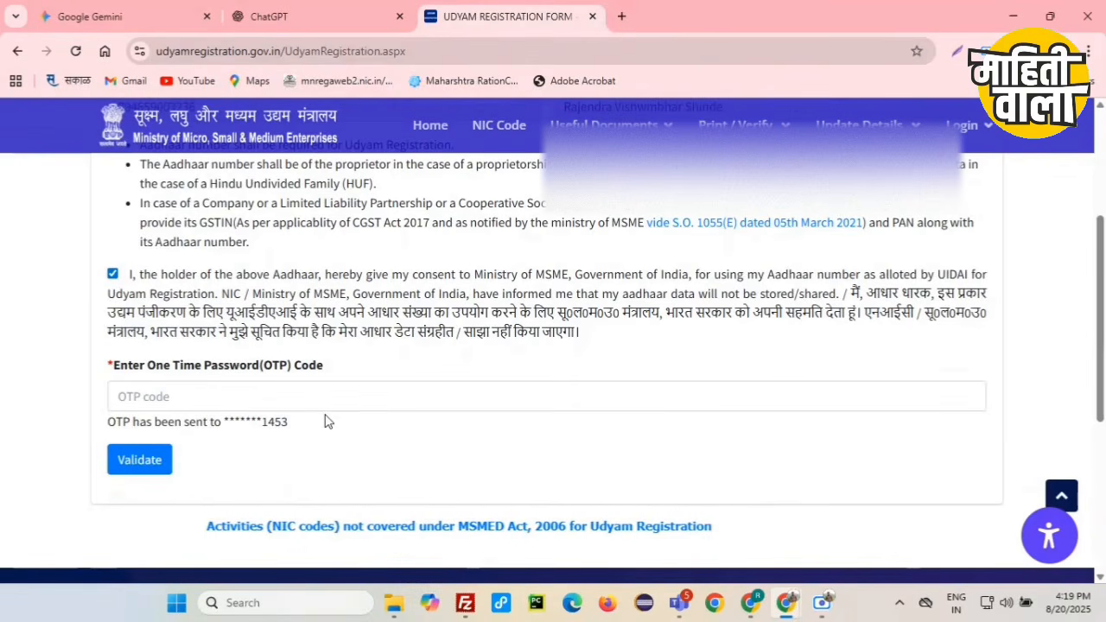
{"action": "left_click", "coordinate": [247, 393]}
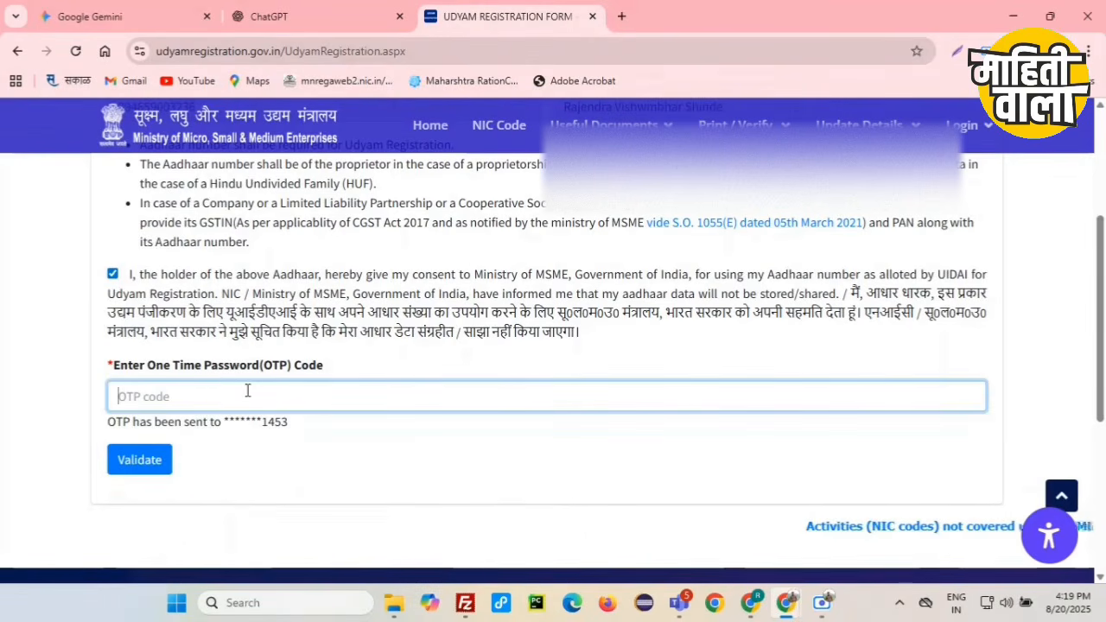
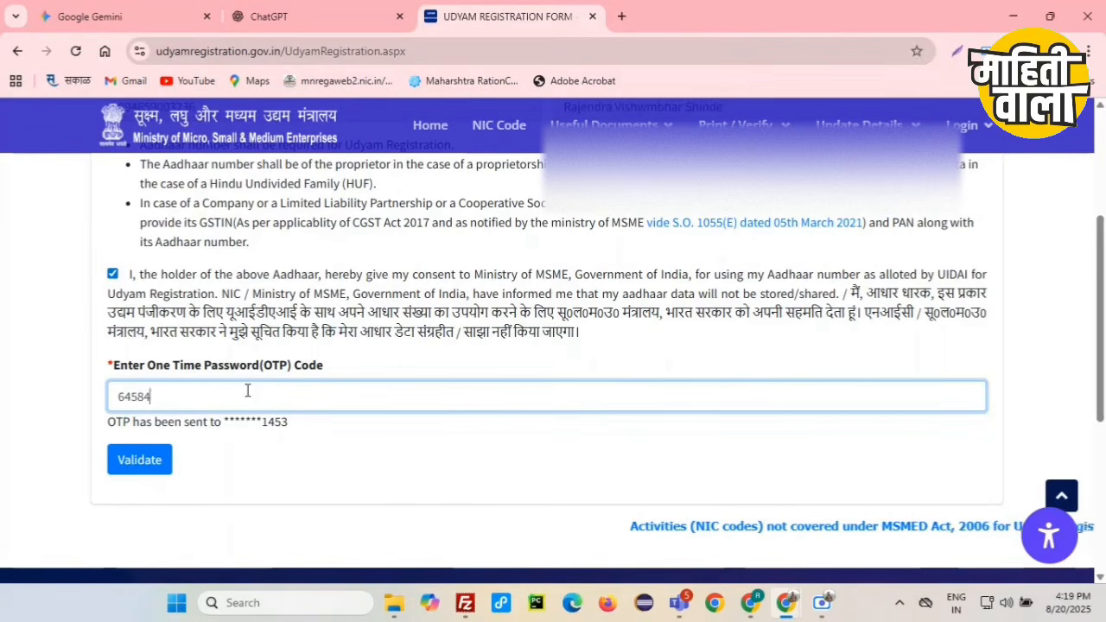
{"action": "left_click", "coordinate": [122, 471]}
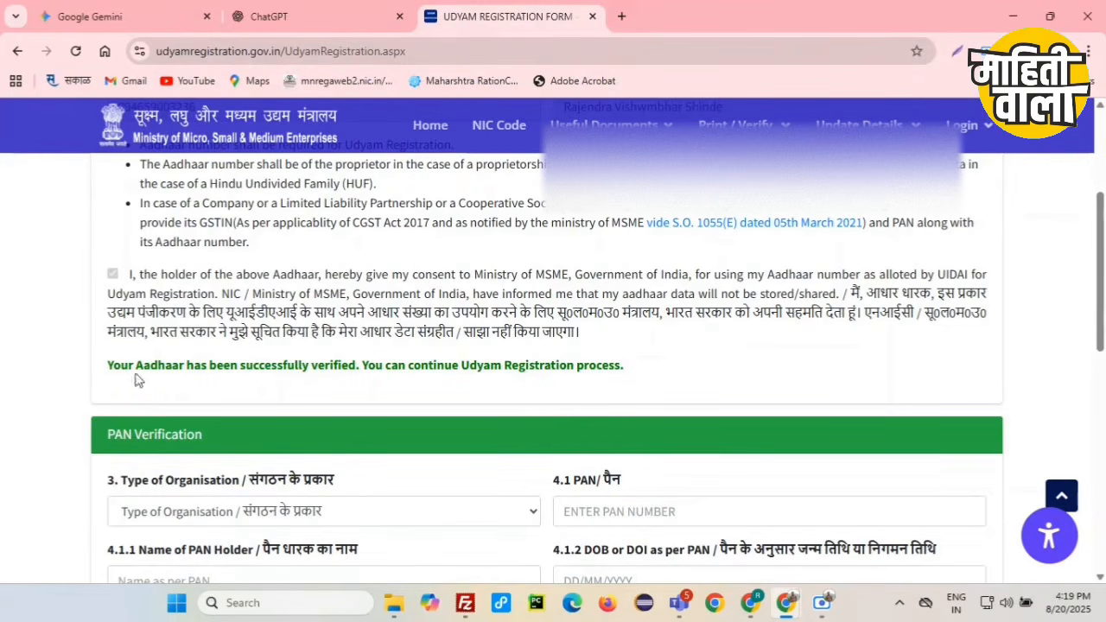
Highlight the Aadhaar verified confirmation message, then scroll down to PAN Verification
{"action": "left_click_drag", "start_coordinate": [111, 365], "coordinate": [636, 372]}
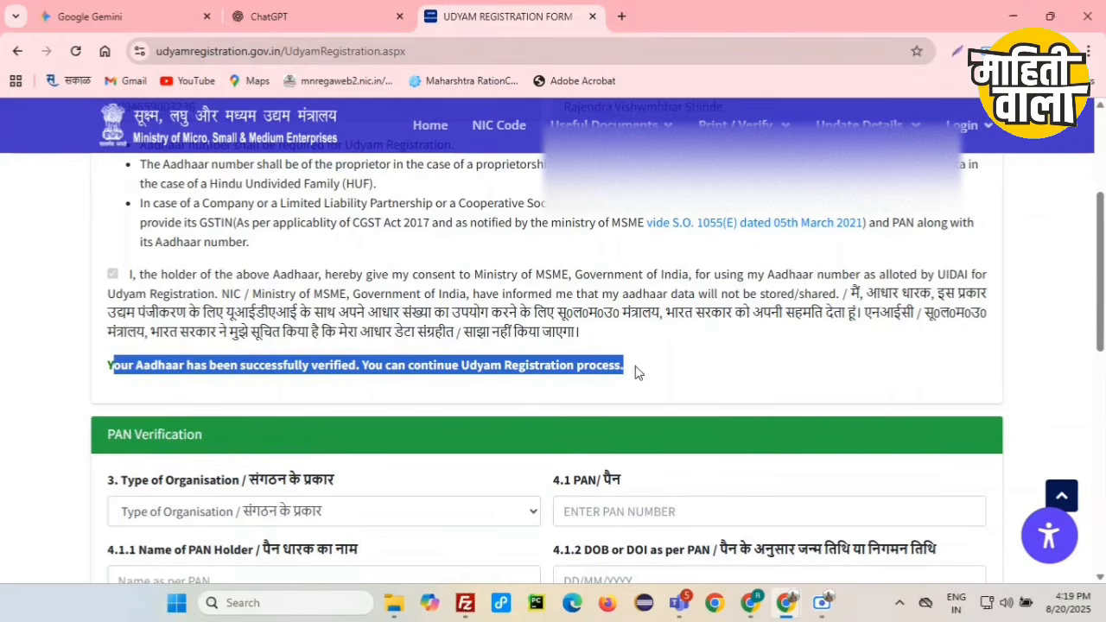
{"action": "left_click", "coordinate": [637, 372]}
{"action": "scroll", "coordinate": [636, 372], "scroll_direction": "down", "scroll_amount": 2}
{"action": "scroll", "coordinate": [635, 372], "scroll_direction": "down", "scroll_amount": 1}
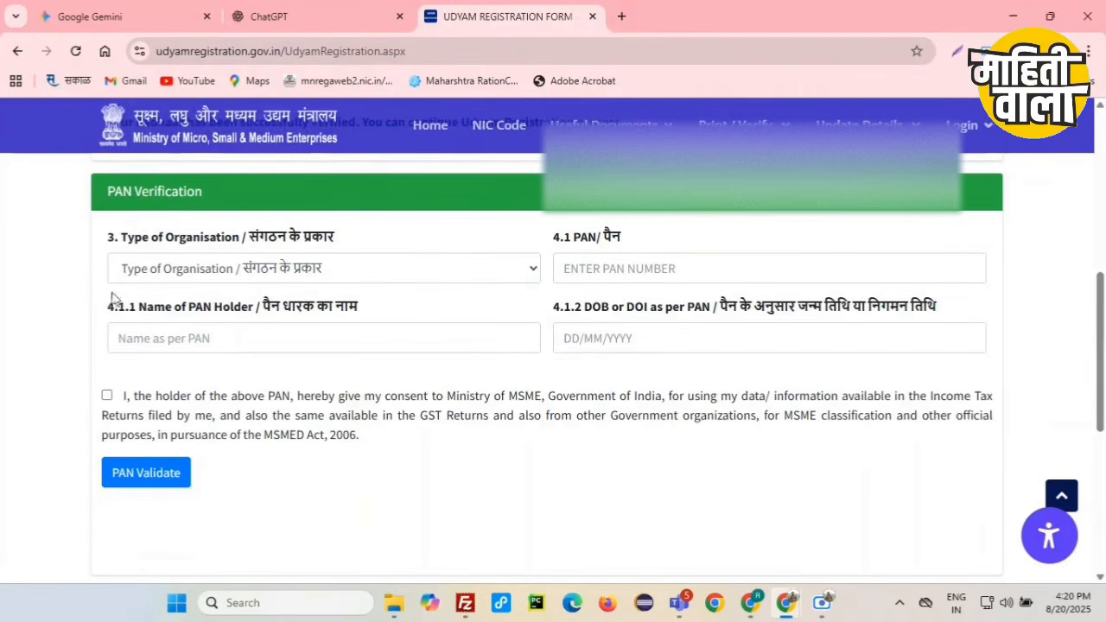
Choose '1. Proprietary' as organisation type and enter the PAN number and PAN holder's name
{"action": "left_click", "coordinate": [449, 278]}
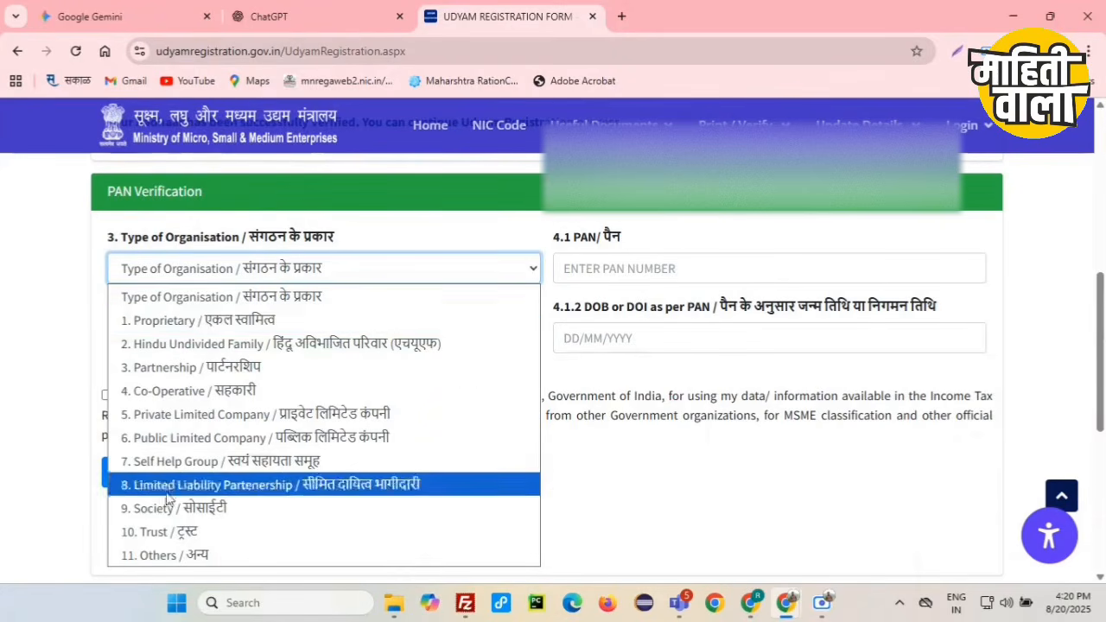
{"action": "left_click", "coordinate": [190, 320]}
{"action": "scroll", "coordinate": [268, 329], "scroll_direction": "down", "scroll_amount": 3}
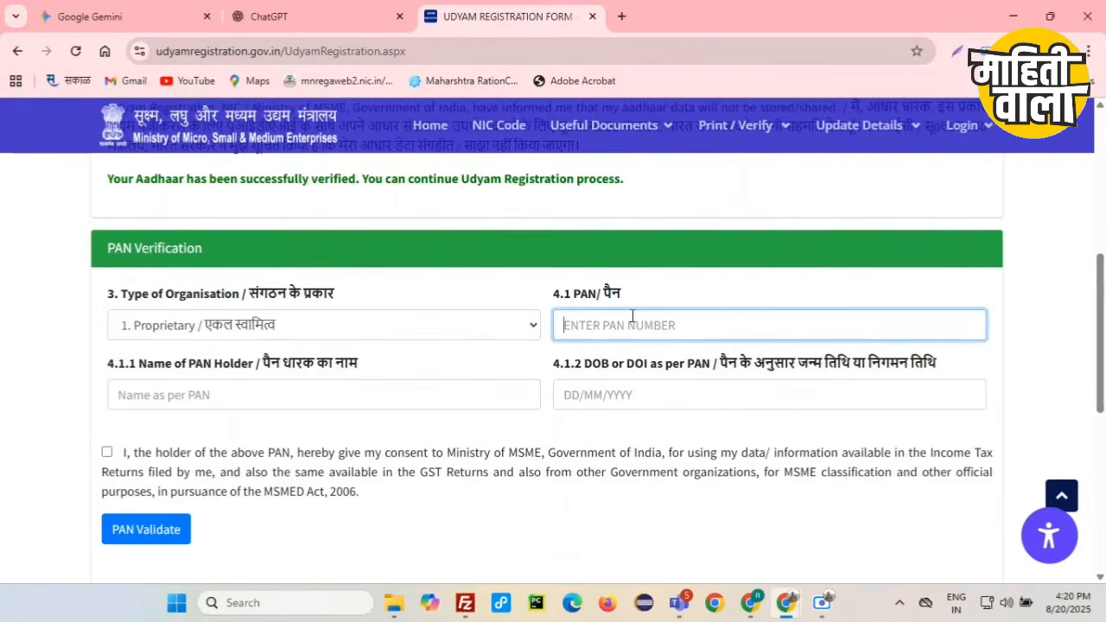
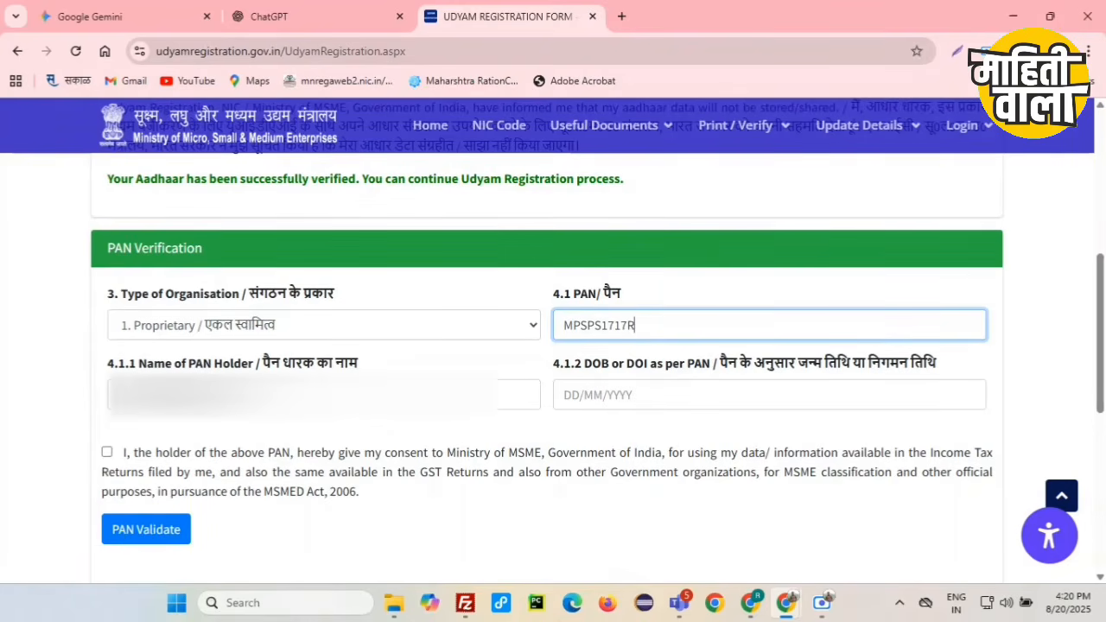
{"action": "left_click", "coordinate": [302, 395]}
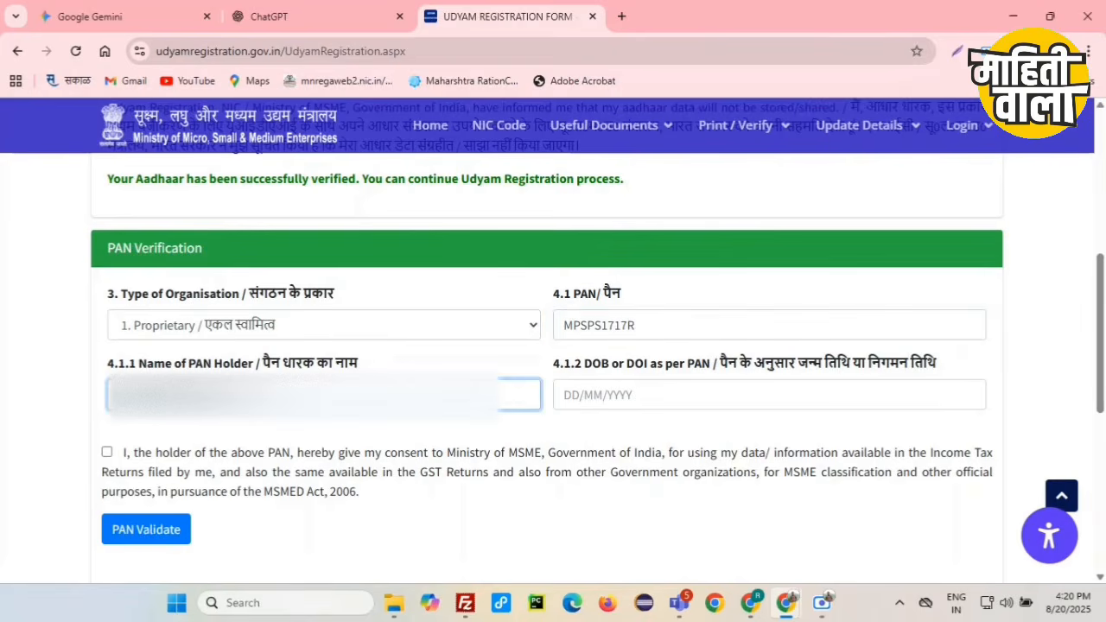
{"action": "type", "text": "S"}
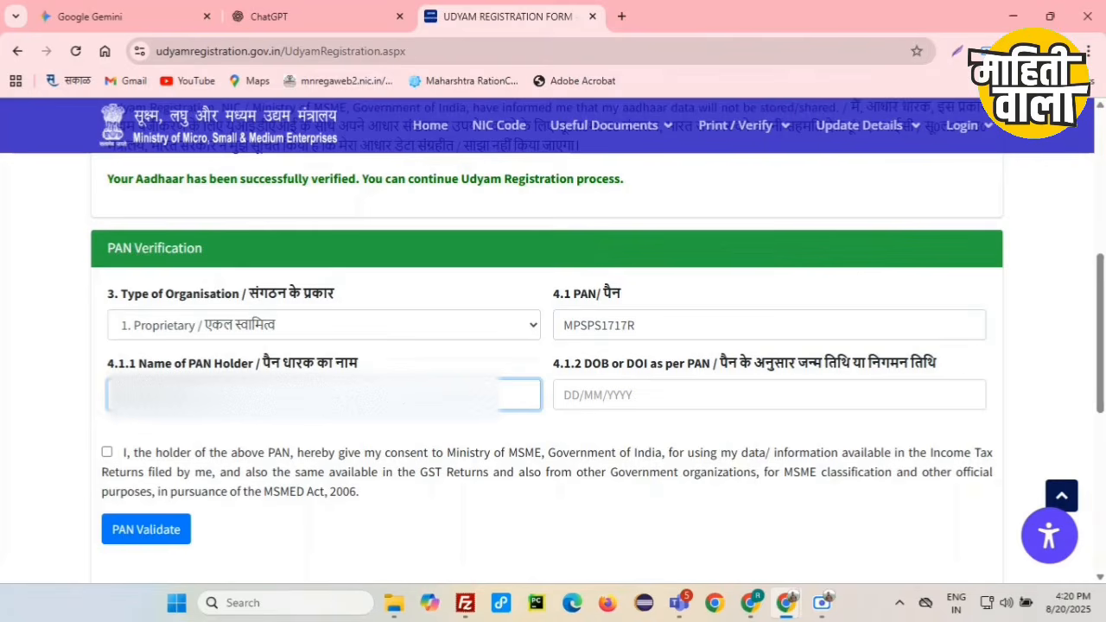
{"action": "type", "text": "A"}
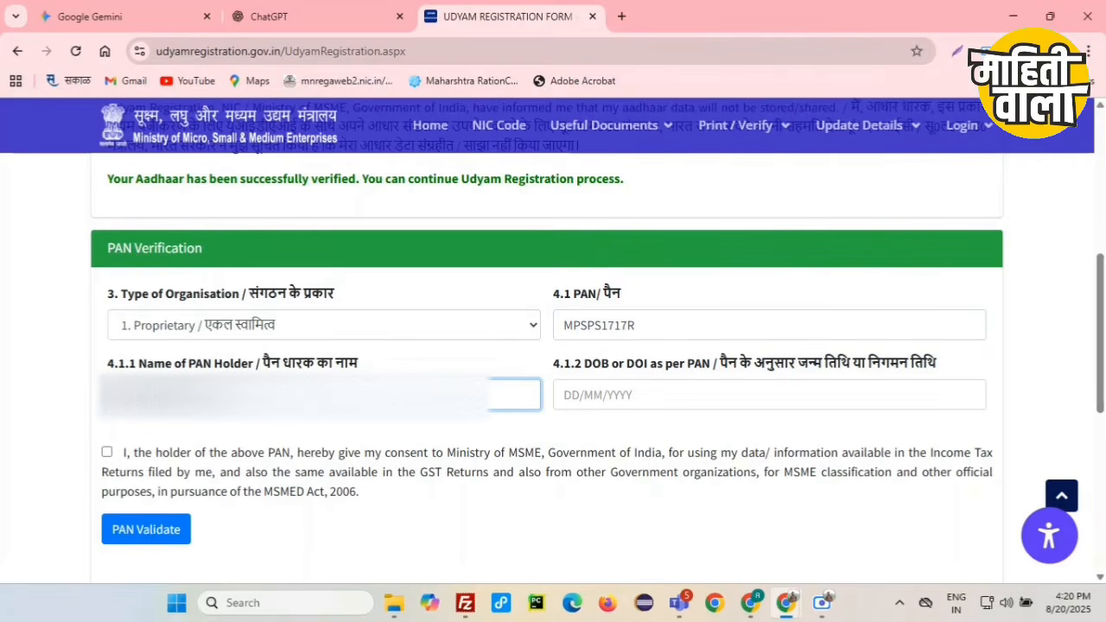
{"action": "type", "text": "A"}
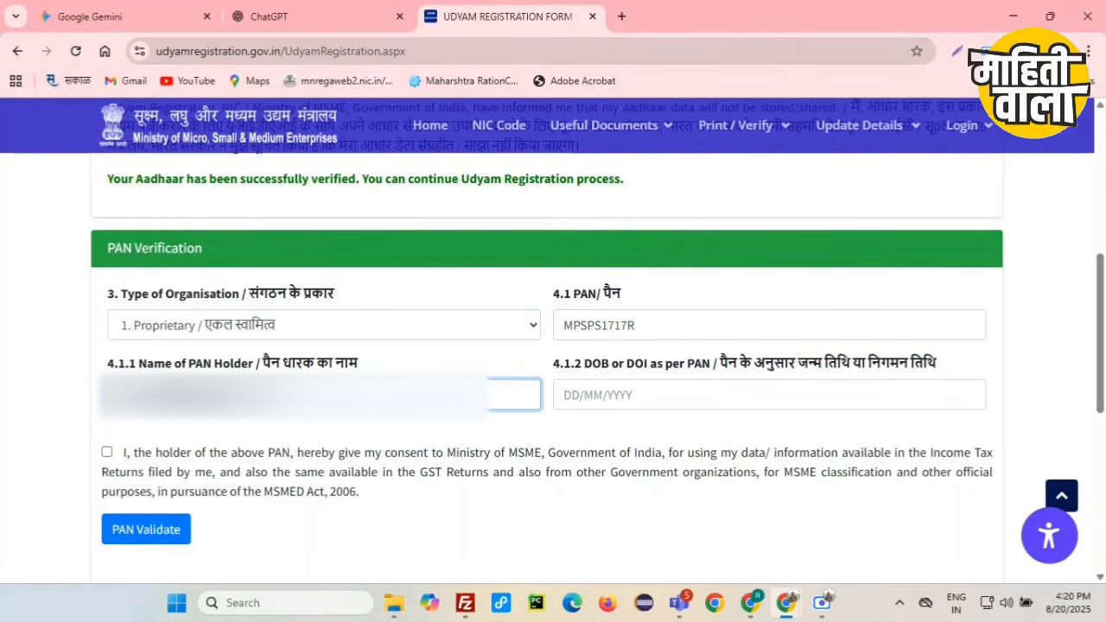
{"action": "type", "text": "AR"}
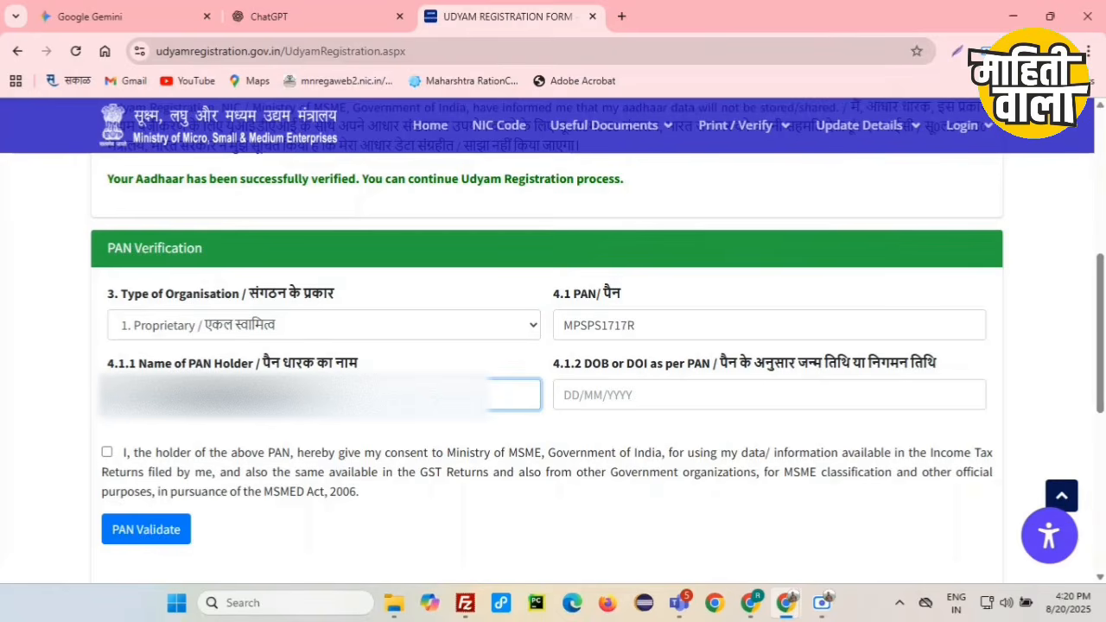
In the date-of-birth calendar, navigate back to the year 1990
{"action": "left_click", "coordinate": [620, 395]}
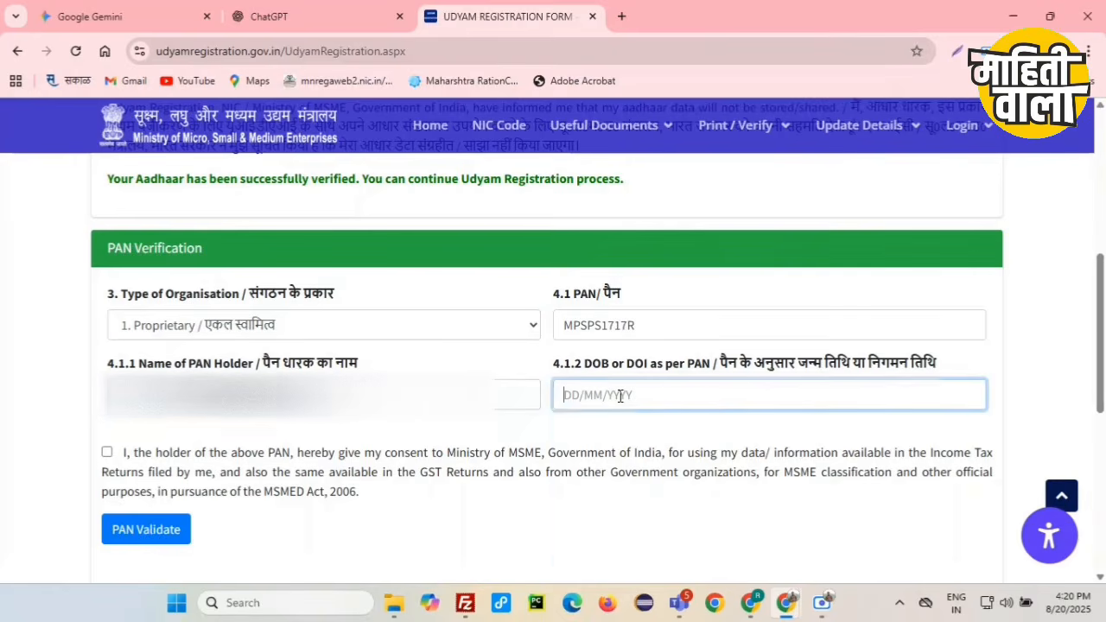
{"action": "left_click", "coordinate": [615, 422]}
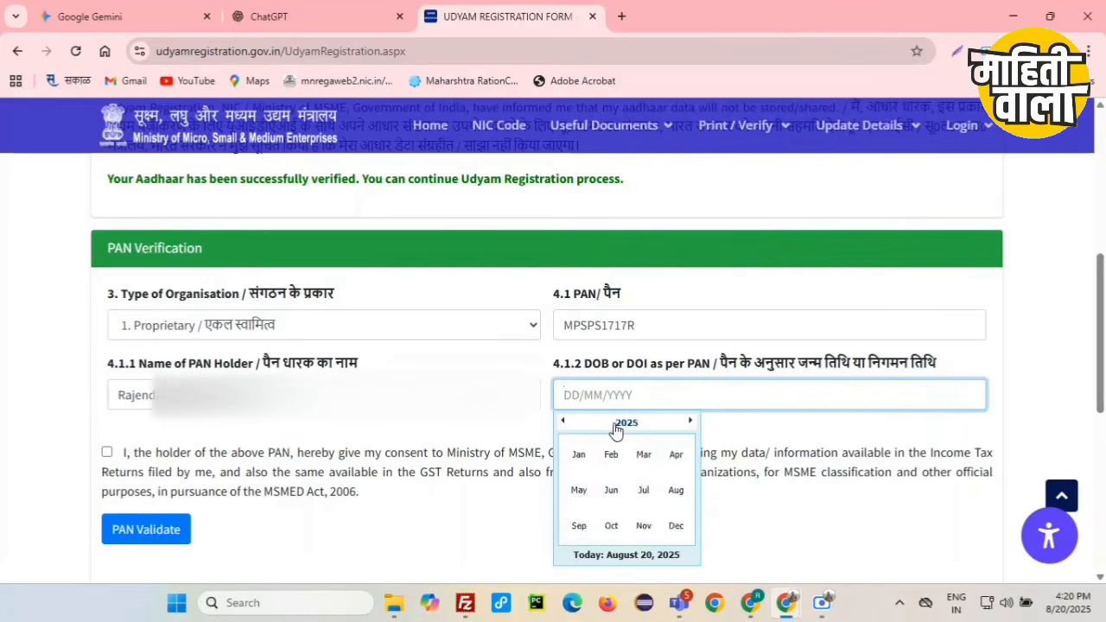
{"action": "left_click", "coordinate": [615, 423]}
{"action": "left_click", "coordinate": [564, 422]}
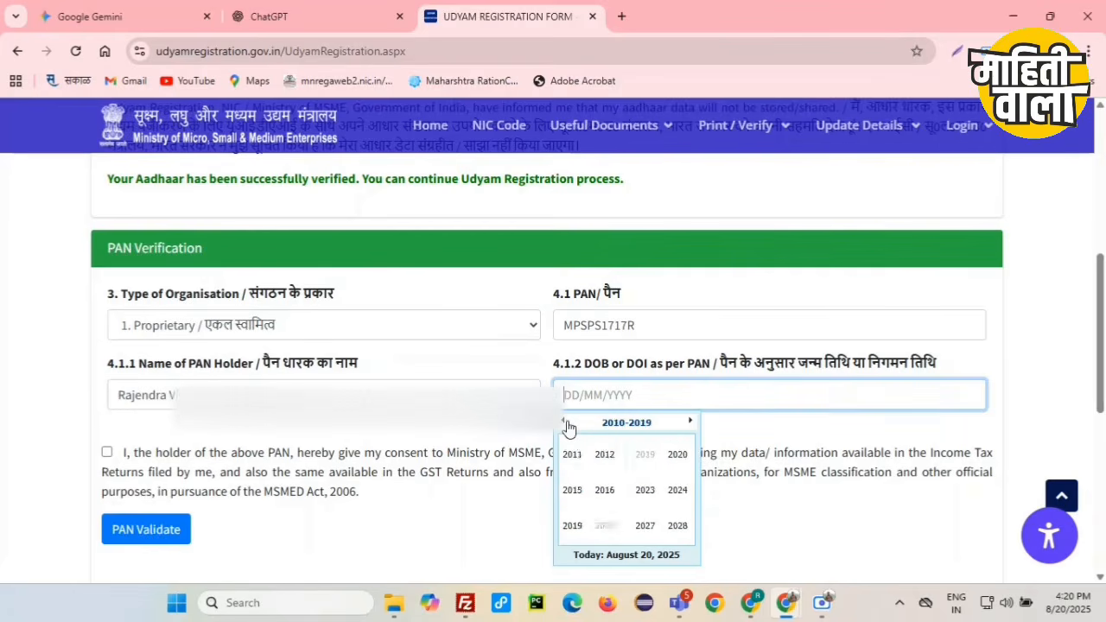
{"action": "left_click", "coordinate": [564, 422]}
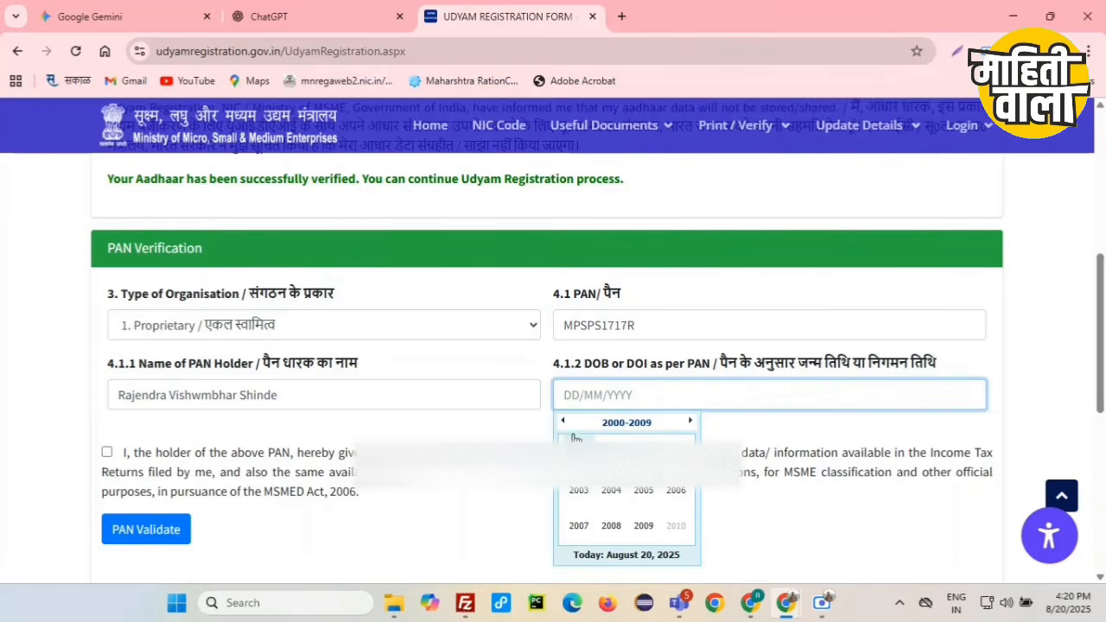
{"action": "left_click", "coordinate": [578, 454]}
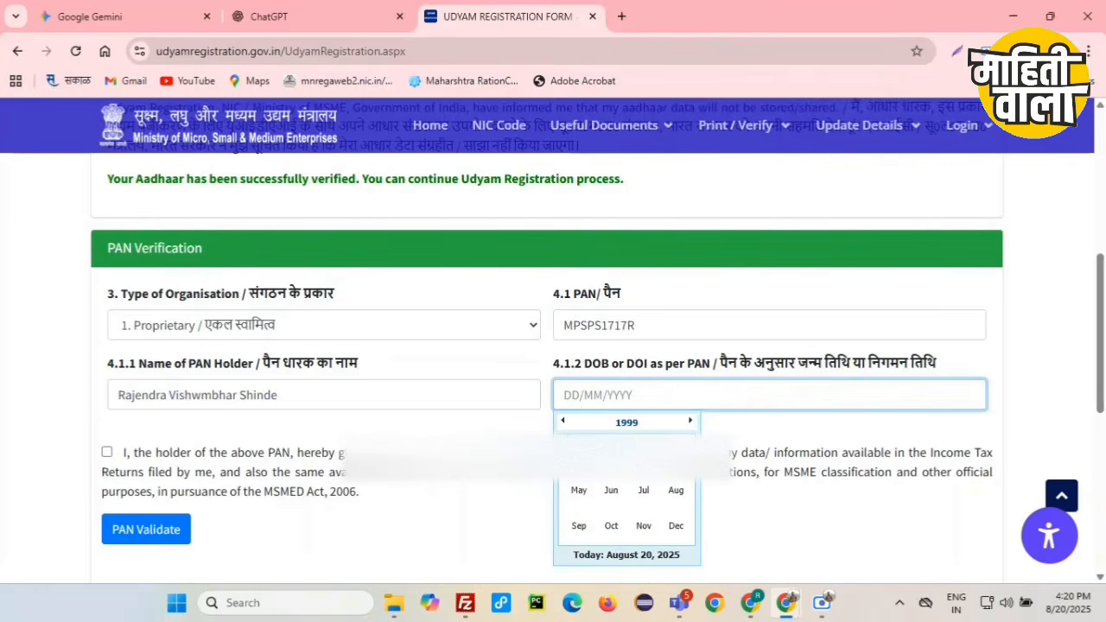
{"action": "left_click", "coordinate": [563, 421]}
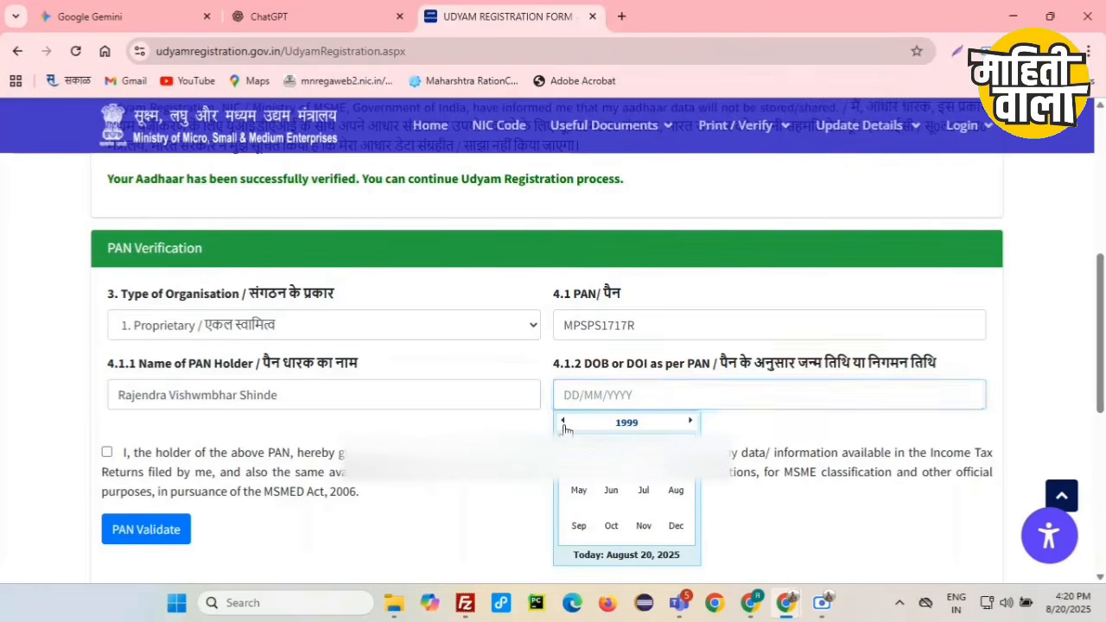
{"action": "left_click", "coordinate": [613, 424]}
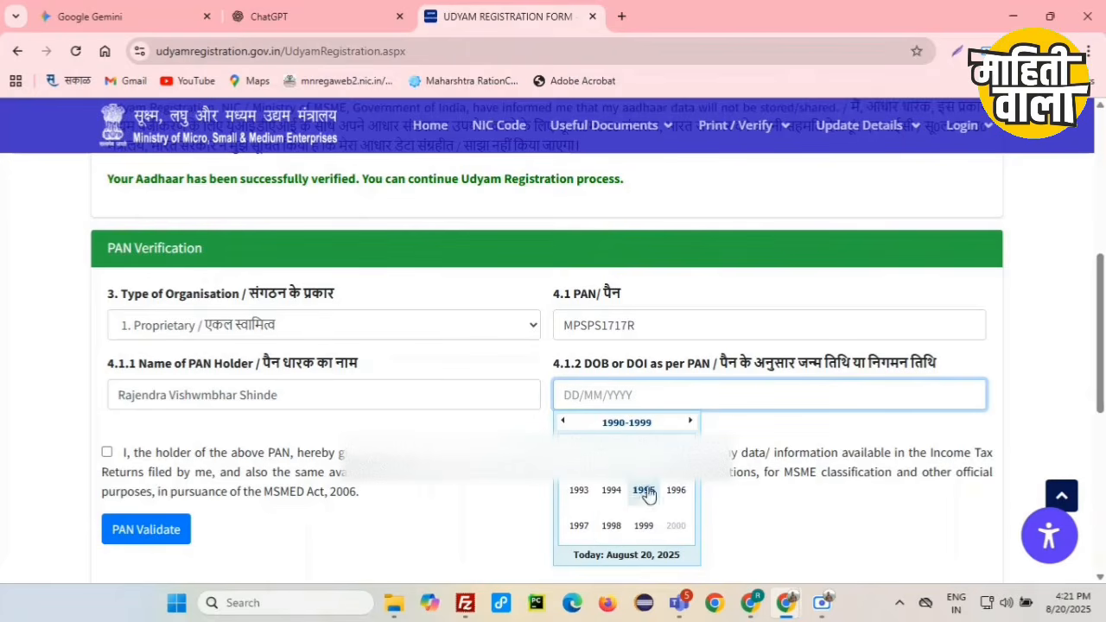
{"action": "left_click", "coordinate": [611, 453]}
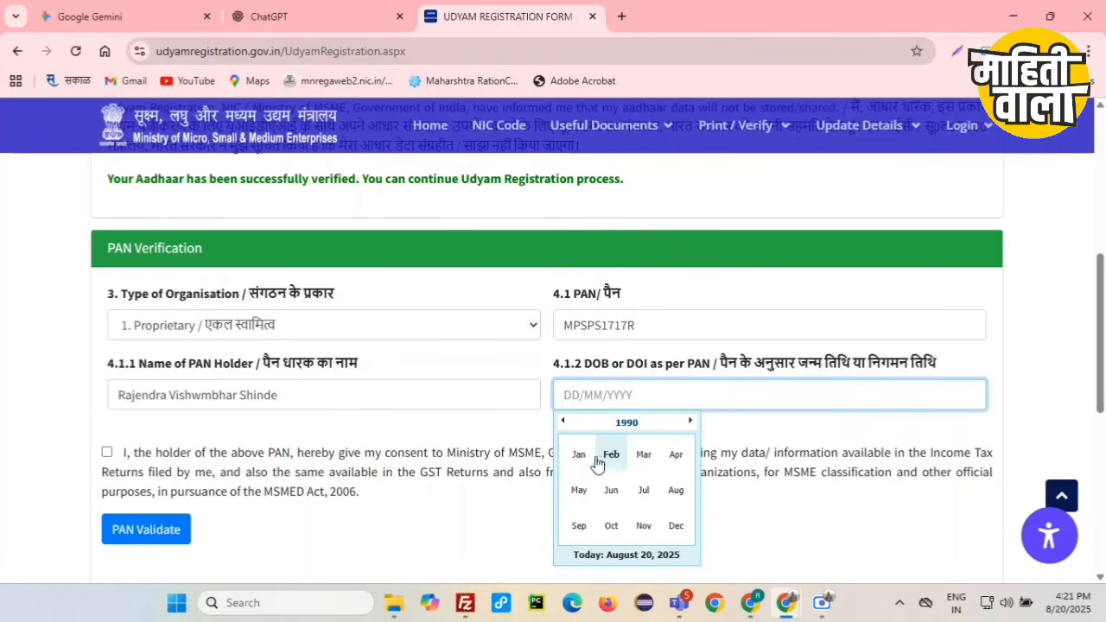
Pick 1 January 1990, give PAN consent and validate the PAN
{"action": "left_click", "coordinate": [578, 458]}
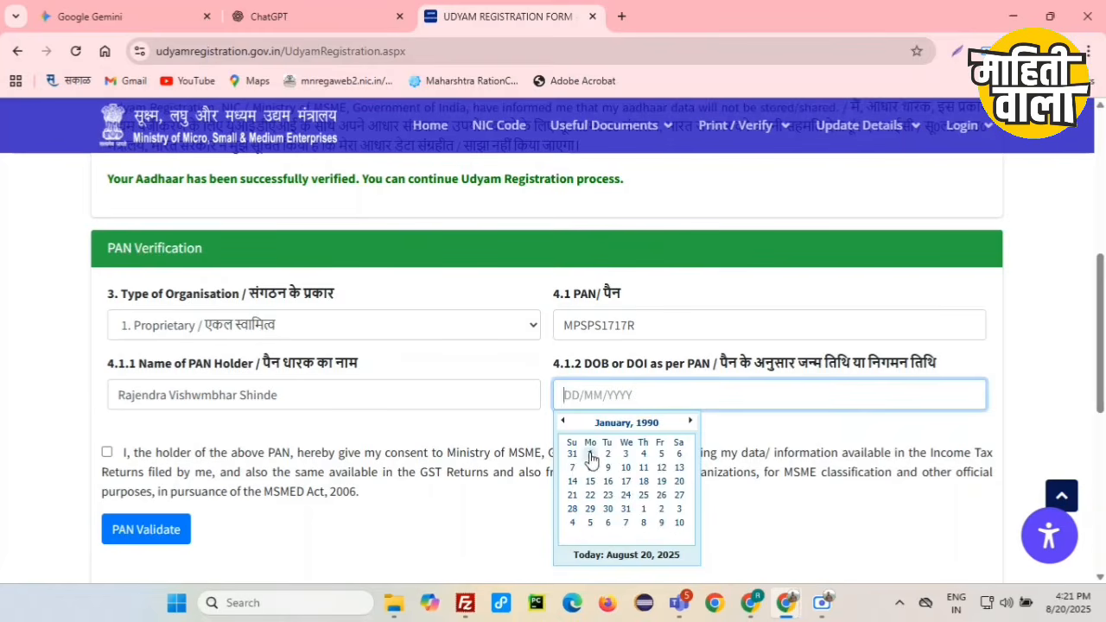
{"action": "left_click", "coordinate": [590, 454]}
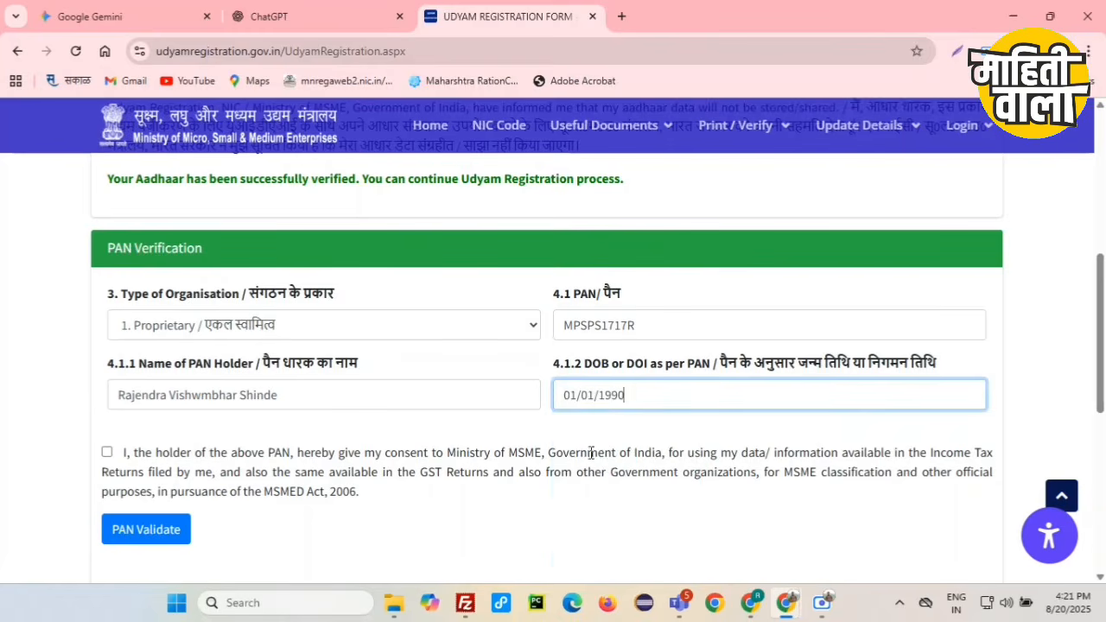
{"action": "left_click", "coordinate": [106, 455]}
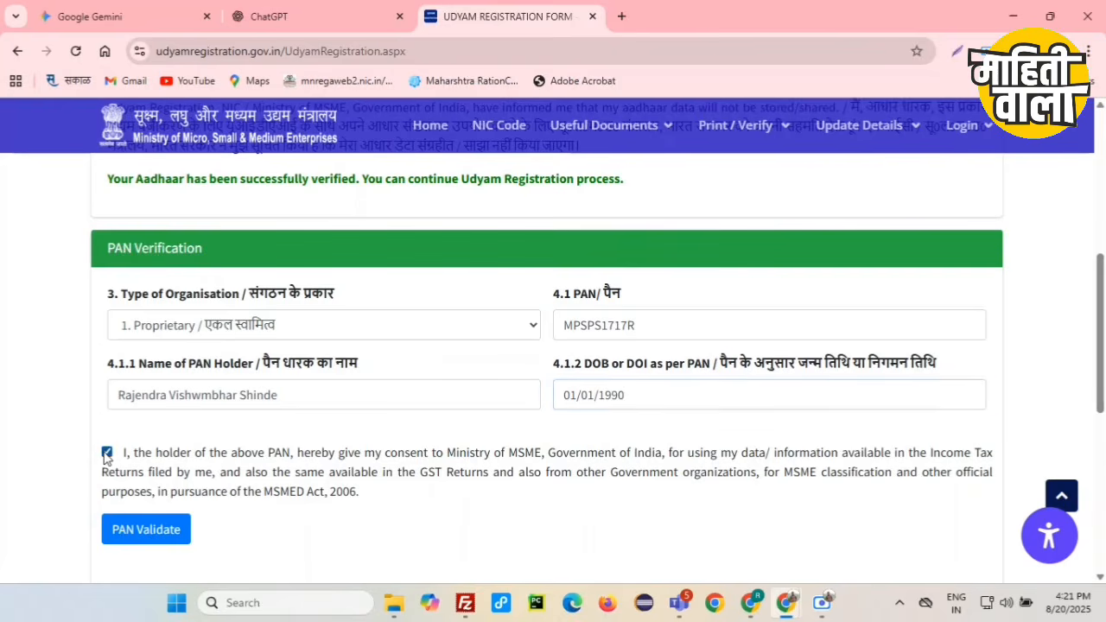
{"action": "left_click", "coordinate": [143, 530]}
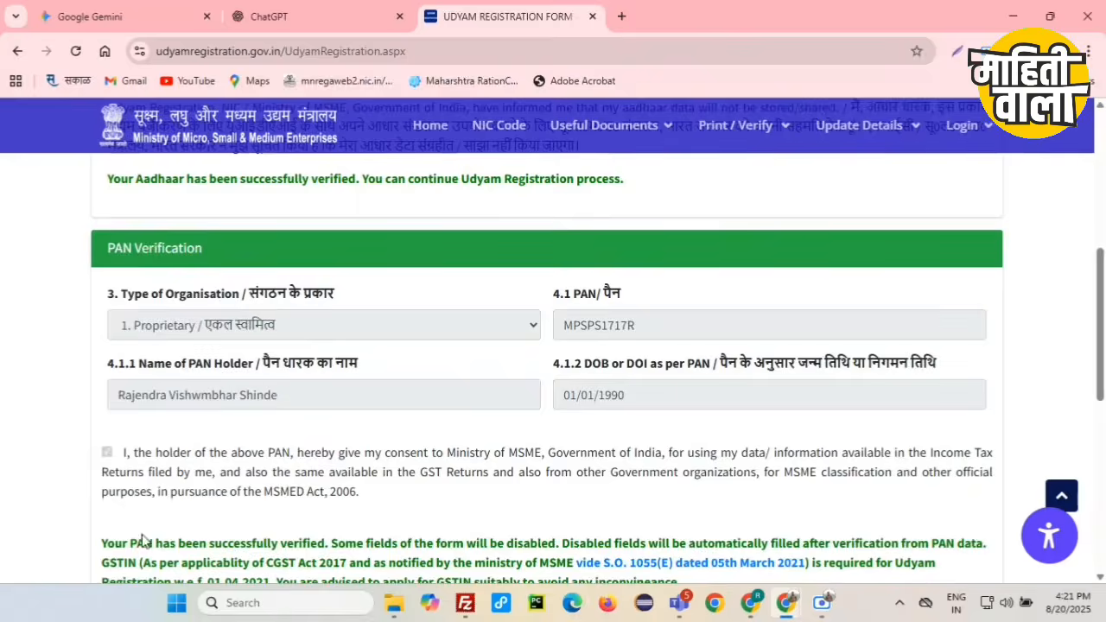
Continue past PAN verification and answer No to 'Do you have GSTIN?'
{"action": "scroll", "coordinate": [505, 404], "scroll_direction": "down", "scroll_amount": 2}
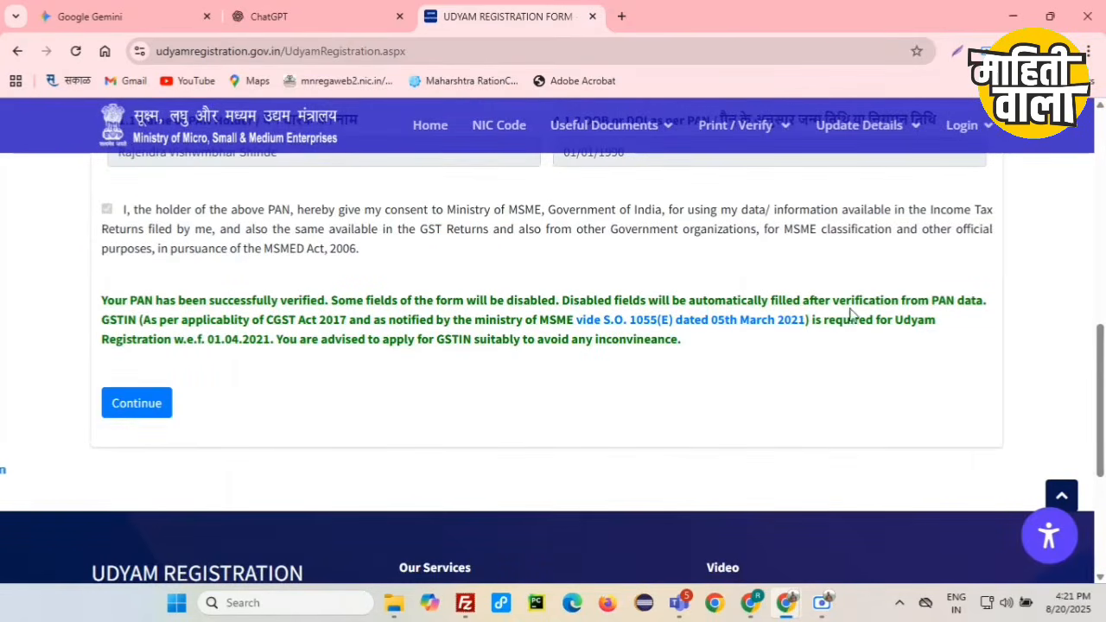
{"action": "left_click", "coordinate": [136, 406]}
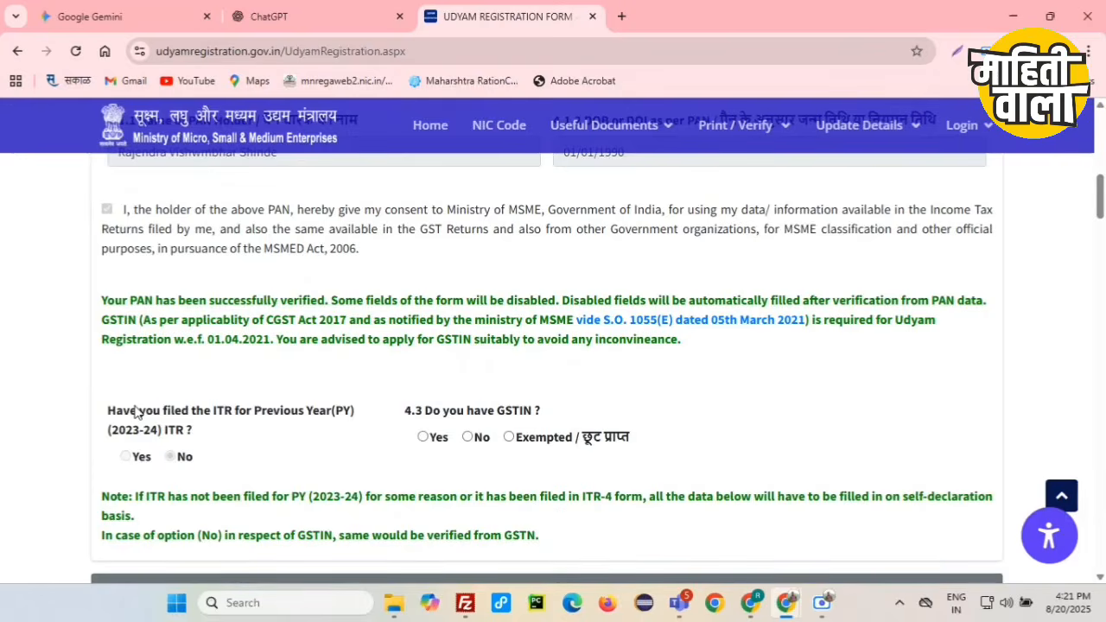
{"action": "scroll", "coordinate": [419, 244], "scroll_direction": "down", "scroll_amount": 1}
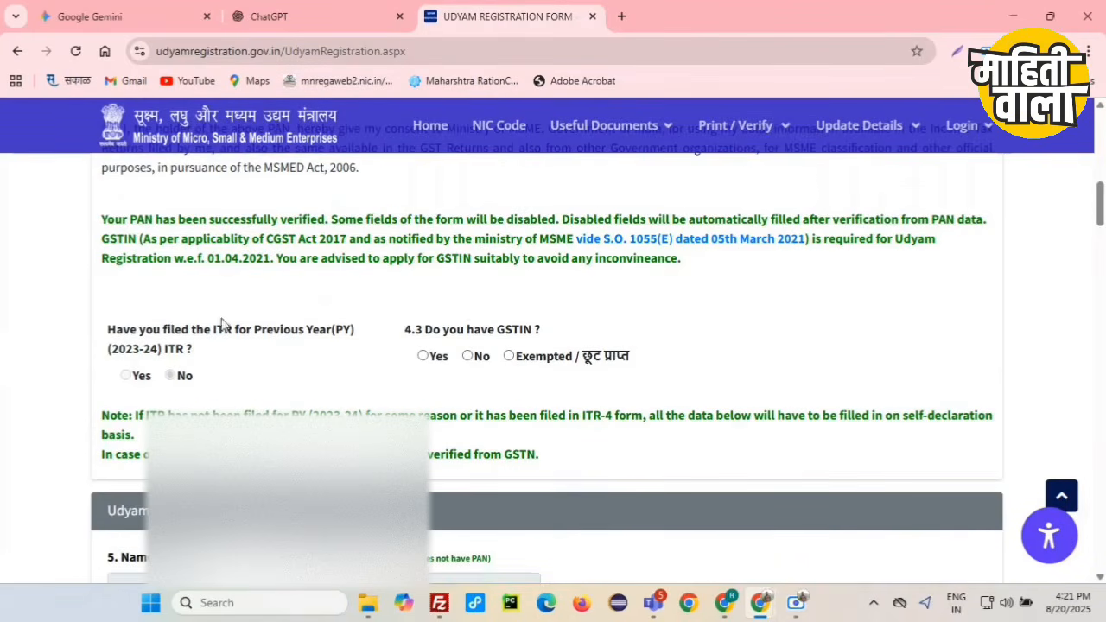
{"action": "left_click_drag", "start_coordinate": [109, 328], "coordinate": [343, 340]}
{"action": "left_click", "coordinate": [316, 356]}
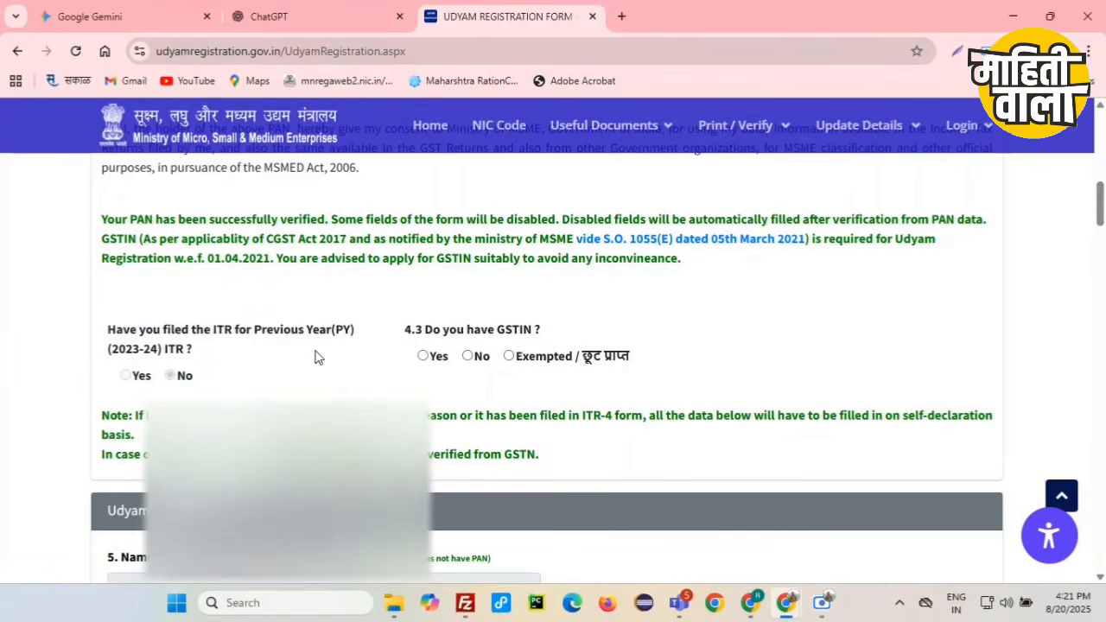
{"action": "left_click", "coordinate": [467, 356]}
Enter the entrepreneur's mobile number and fill in the e-mail address
{"action": "scroll", "coordinate": [468, 354], "scroll_direction": "down", "scroll_amount": 1}
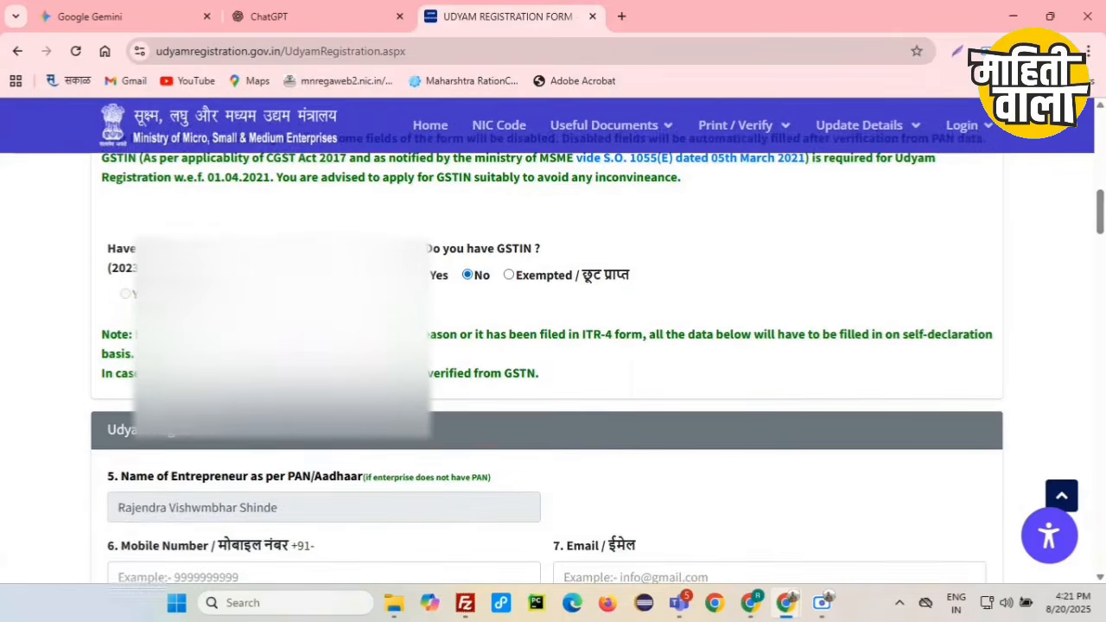
{"action": "scroll", "coordinate": [468, 354], "scroll_direction": "down", "scroll_amount": 3}
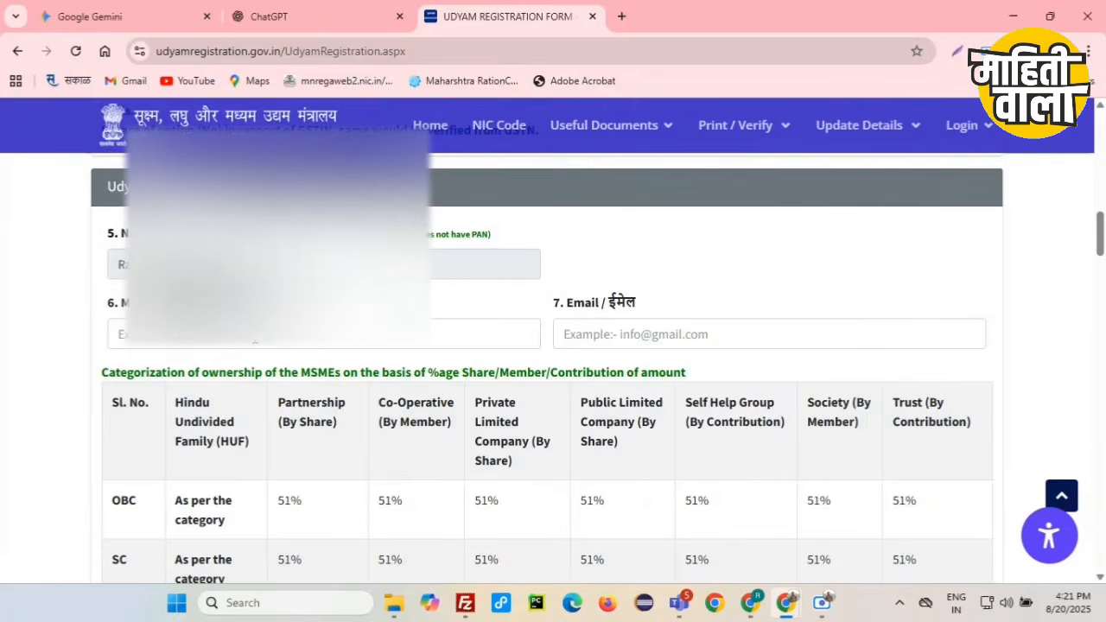
{"action": "left_click", "coordinate": [255, 337]}
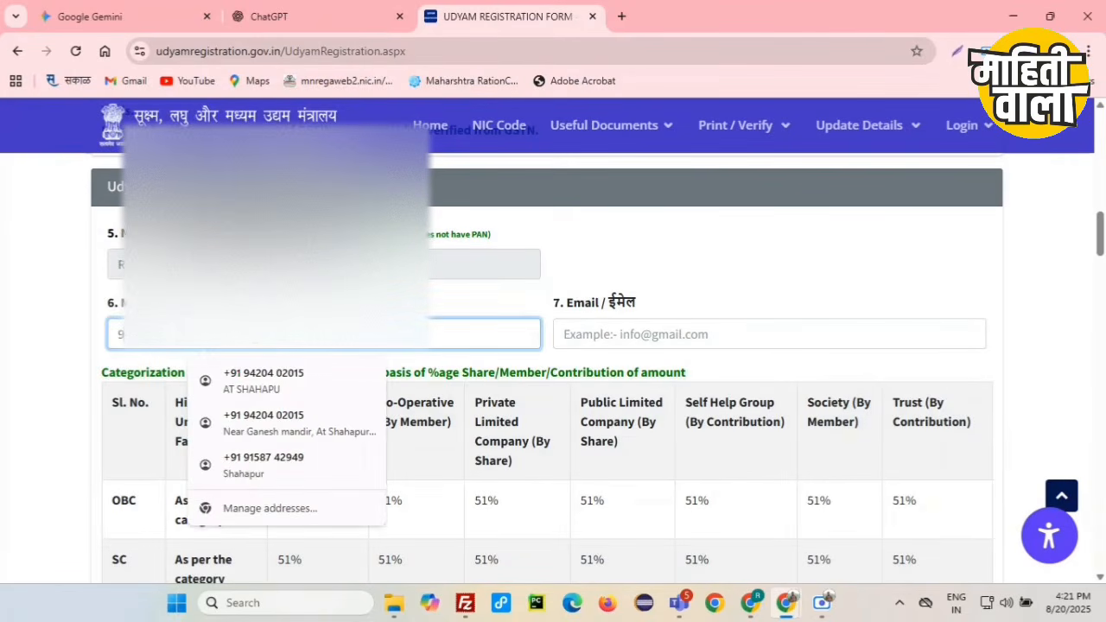
{"action": "left_click", "coordinate": [255, 337]}
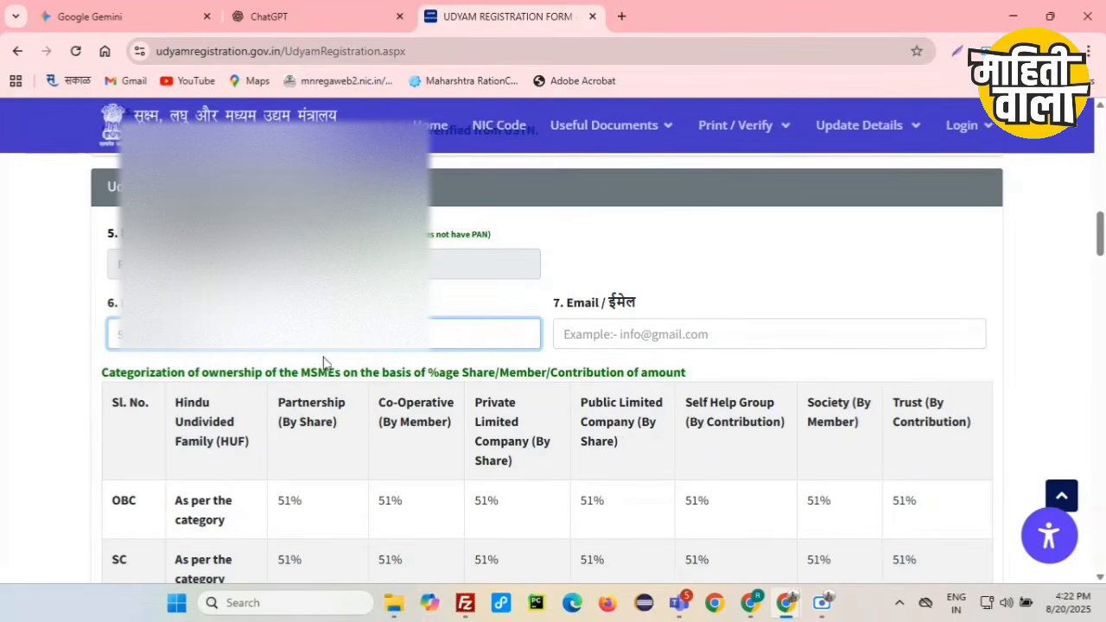
{"action": "left_click", "coordinate": [722, 337]}
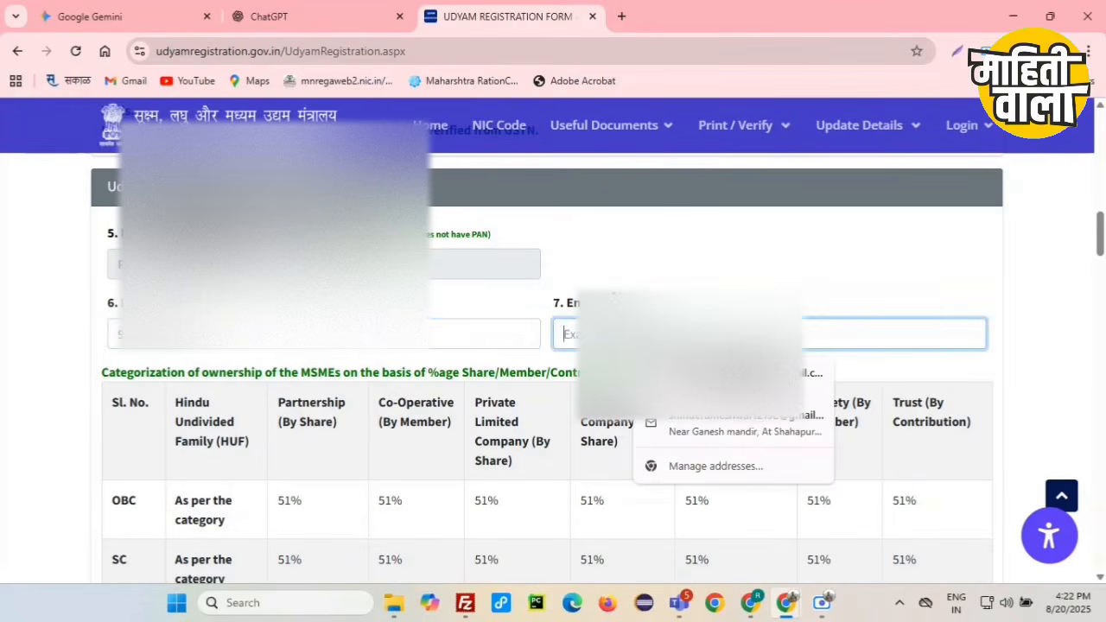
{"action": "type", "text": "raj"}
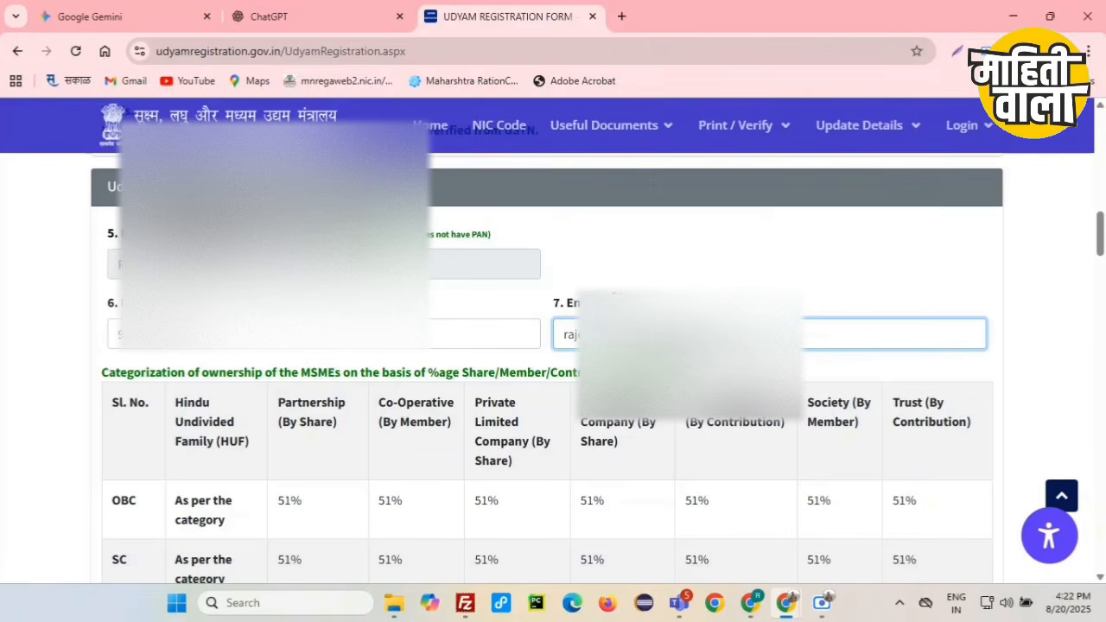
Highlight the ownership categorization table while reading it
{"action": "scroll", "coordinate": [562, 414], "scroll_direction": "down", "scroll_amount": 3}
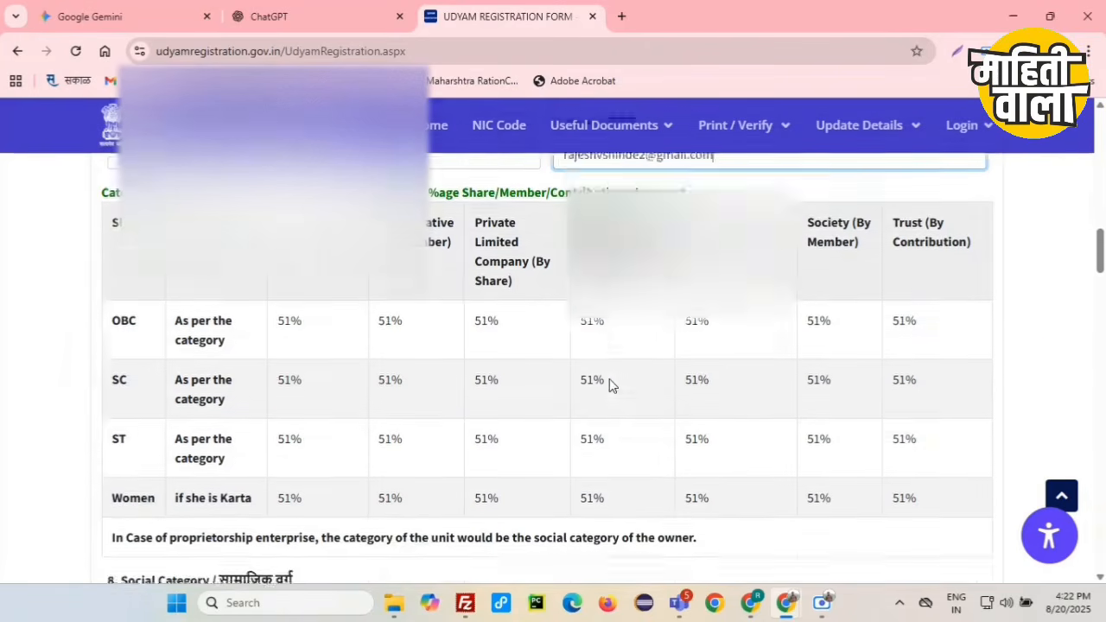
{"action": "scroll", "coordinate": [663, 393], "scroll_direction": "up", "scroll_amount": 1}
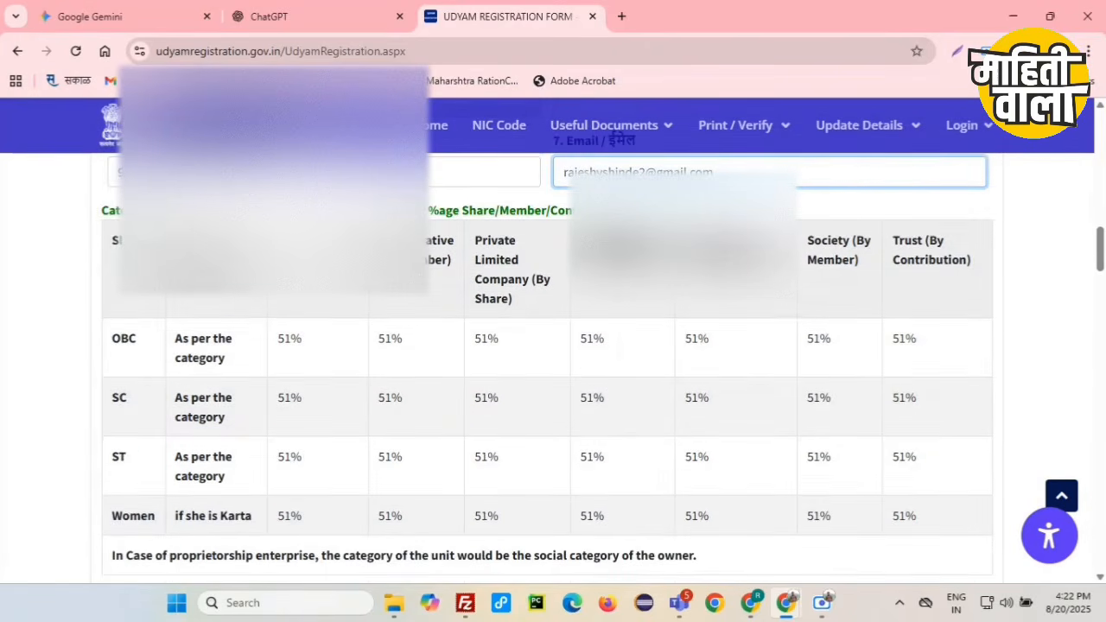
{"action": "left_click_drag", "start_coordinate": [103, 213], "coordinate": [726, 217]}
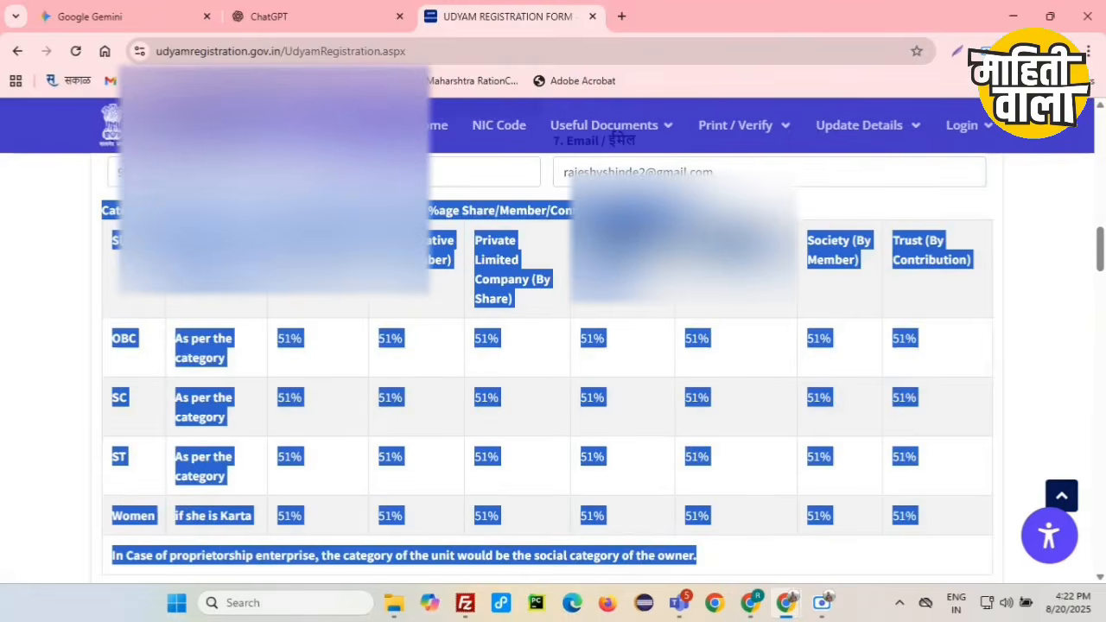
{"action": "left_click", "coordinate": [725, 221]}
{"action": "scroll", "coordinate": [313, 442], "scroll_direction": "down", "scroll_amount": 3}
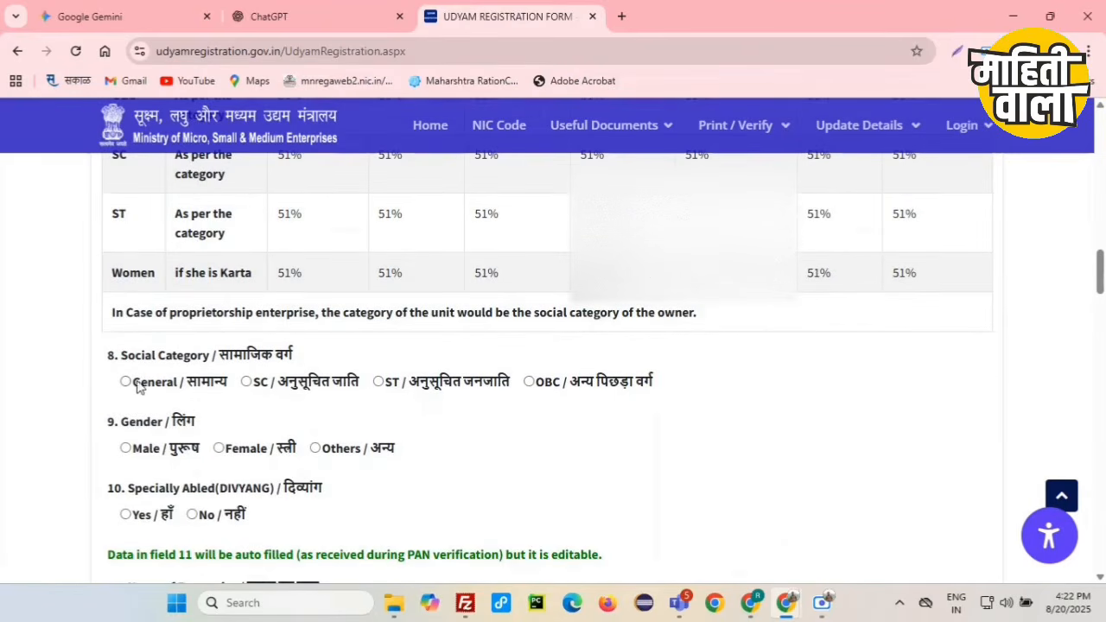
Mark the owner as not specially abled and type 'Swarajya Manpower' as the enterprise name
{"action": "scroll", "coordinate": [129, 389], "scroll_direction": "down", "scroll_amount": 1}
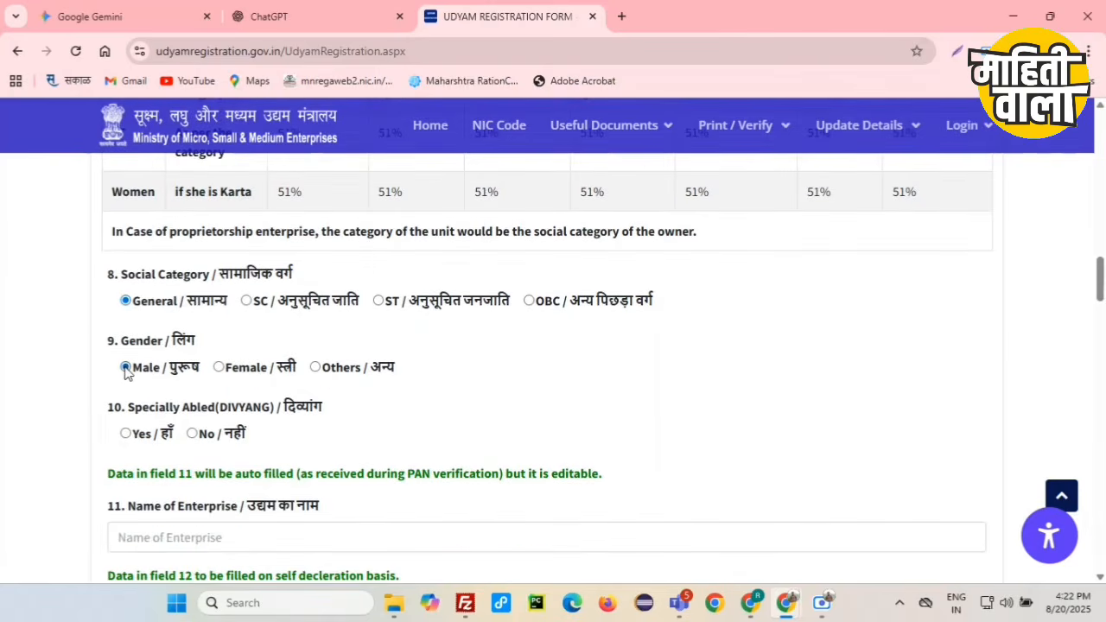
{"action": "left_click", "coordinate": [191, 432]}
{"action": "scroll", "coordinate": [336, 424], "scroll_direction": "down", "scroll_amount": 2}
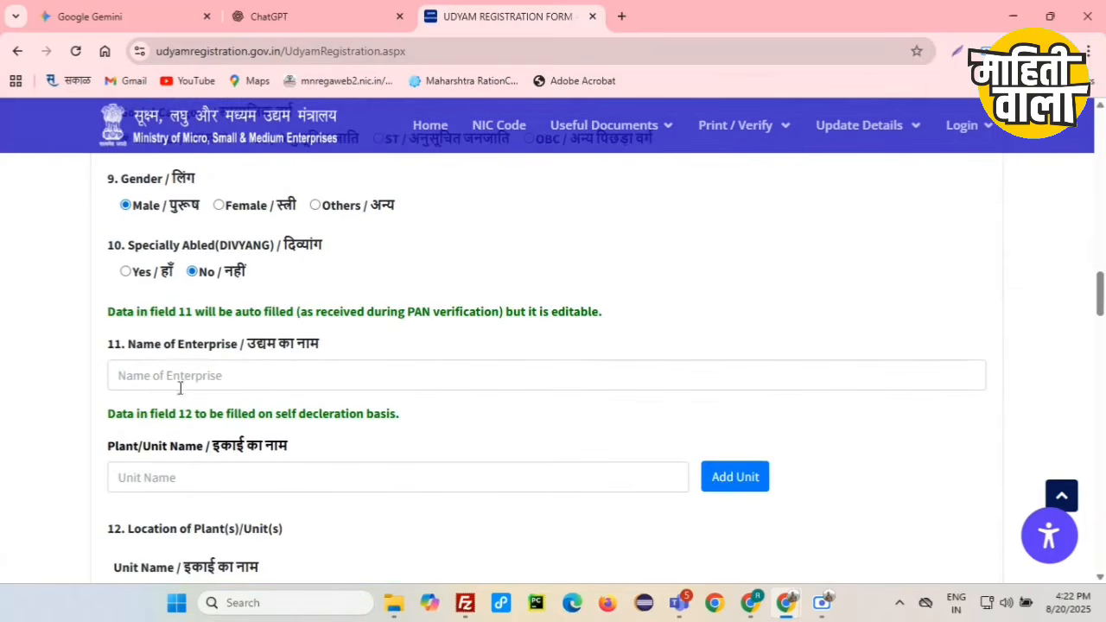
{"action": "left_click", "coordinate": [266, 378]}
{"action": "type", "text": "Swa"}
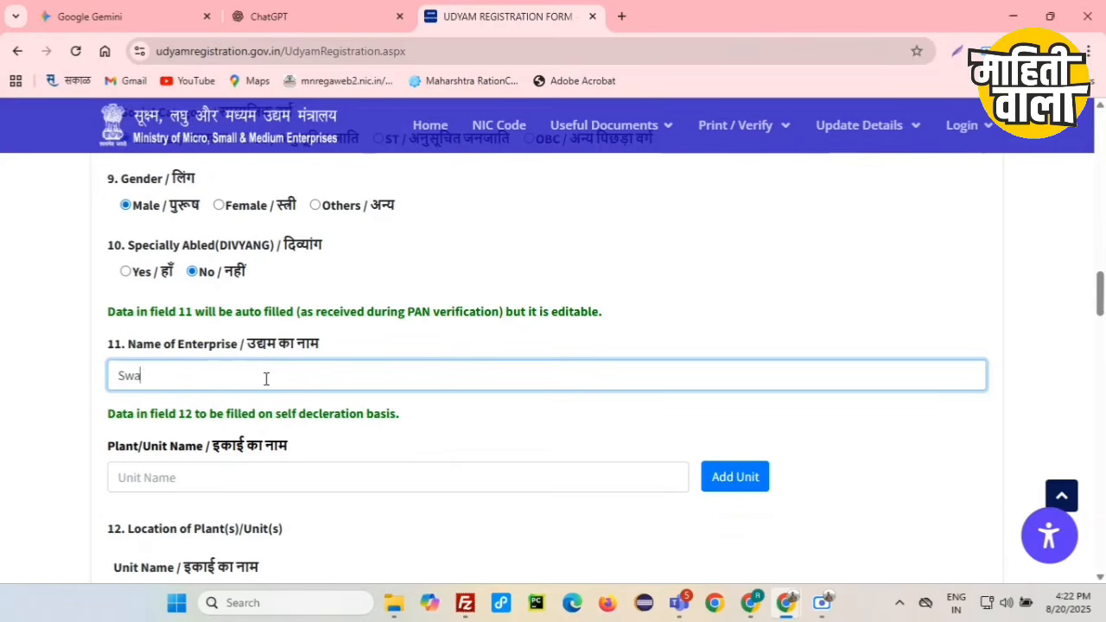
{"action": "type", "text": "rajya Manpower"}
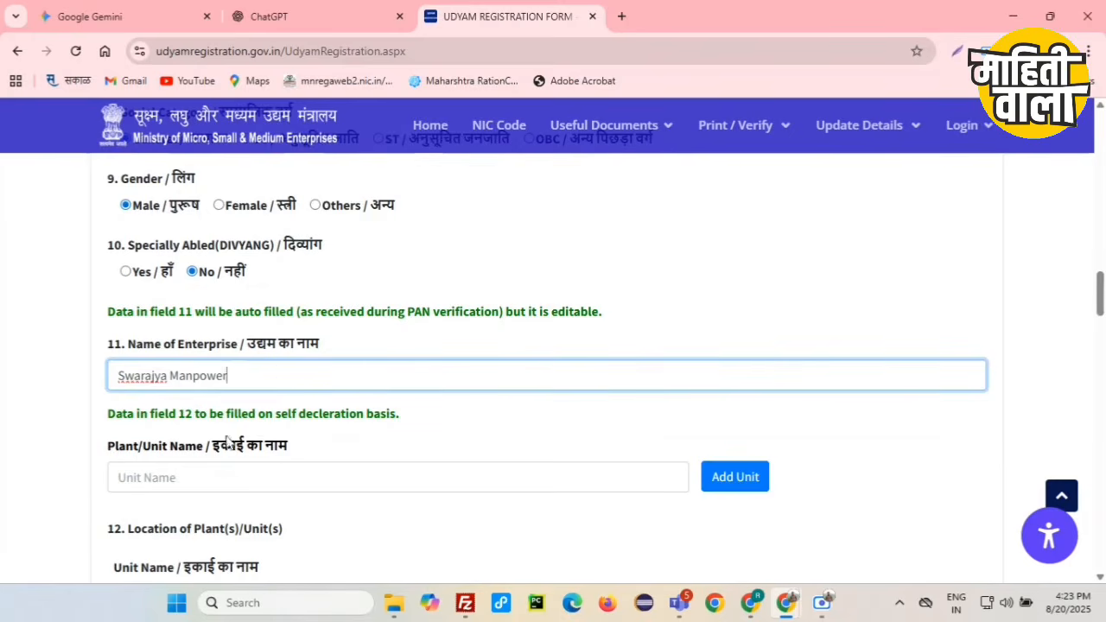
Copy the enterprise name into Plant/Unit Name and add Swarajya Manpower as a unit
{"action": "scroll", "coordinate": [365, 439], "scroll_direction": "down", "scroll_amount": 1}
{"action": "left_click", "coordinate": [446, 348]}
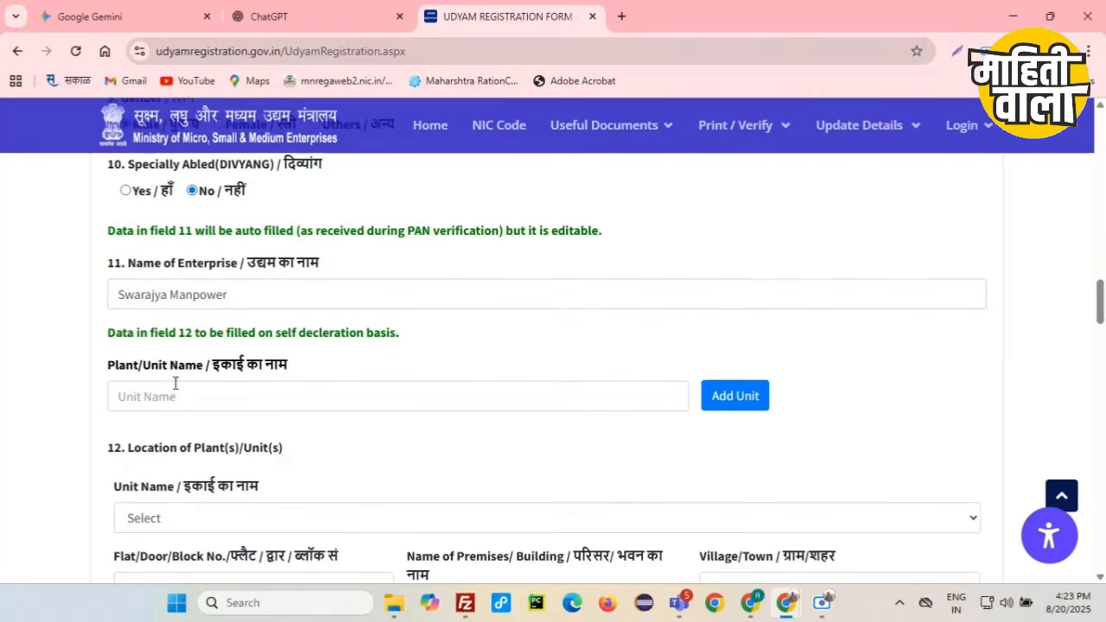
{"action": "left_click_drag", "start_coordinate": [249, 295], "coordinate": [118, 294]}
{"action": "key", "text": "ctrl+c"}
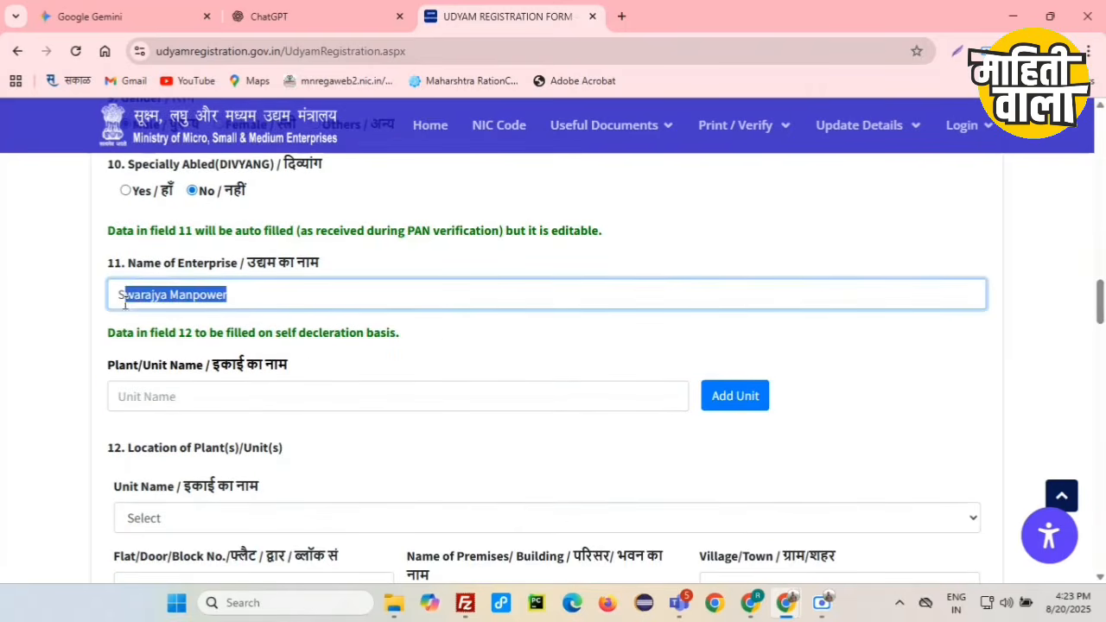
{"action": "left_click", "coordinate": [185, 399]}
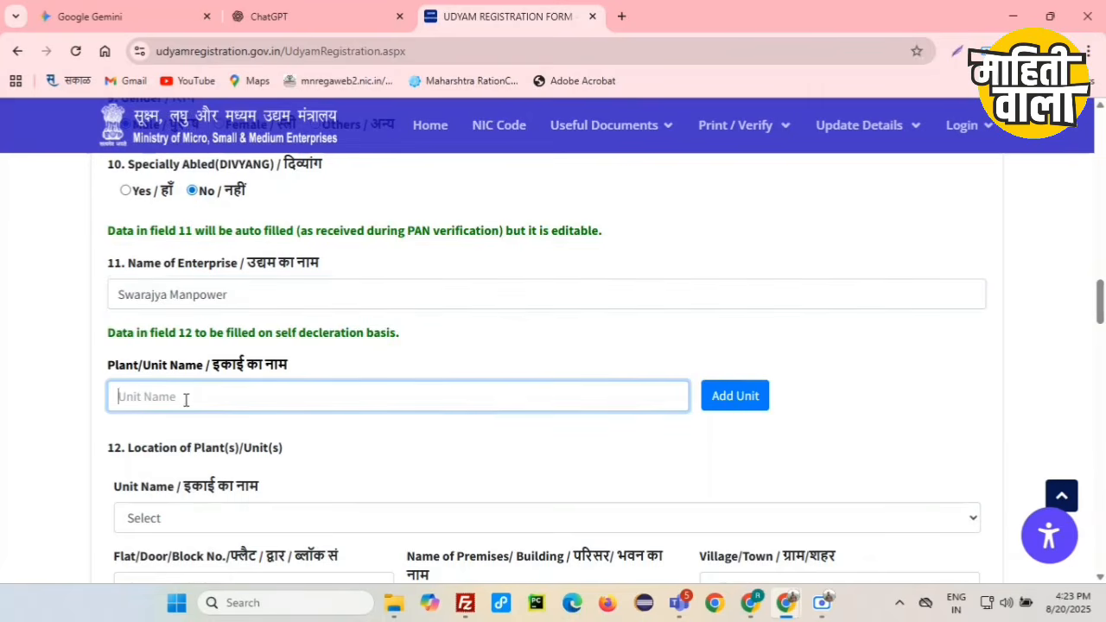
{"action": "key", "text": "ctrl+v"}
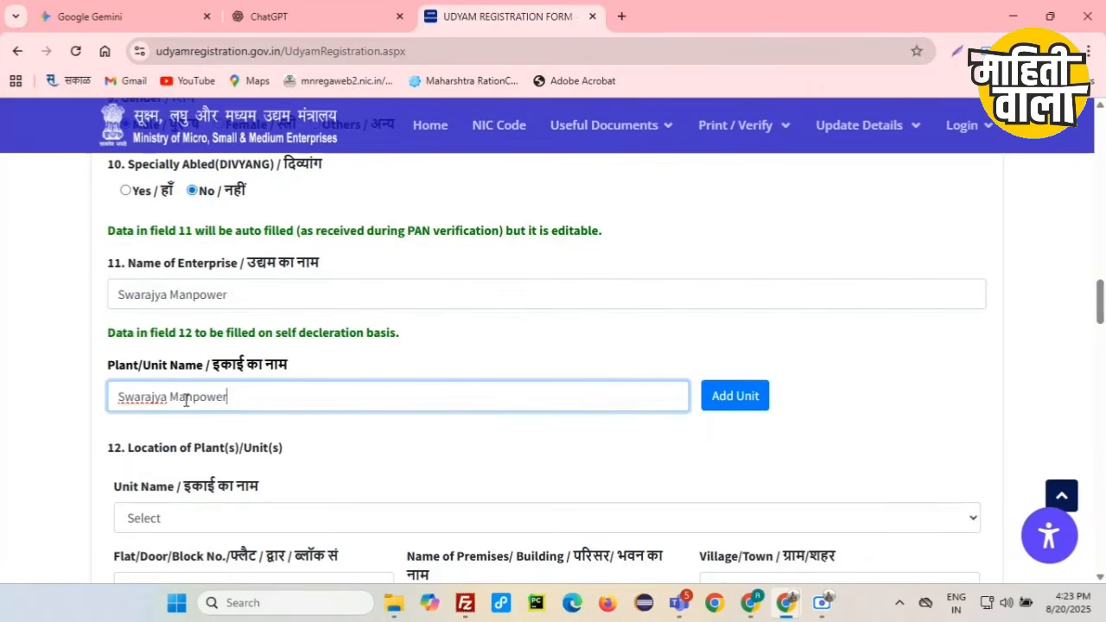
{"action": "left_click", "coordinate": [713, 397]}
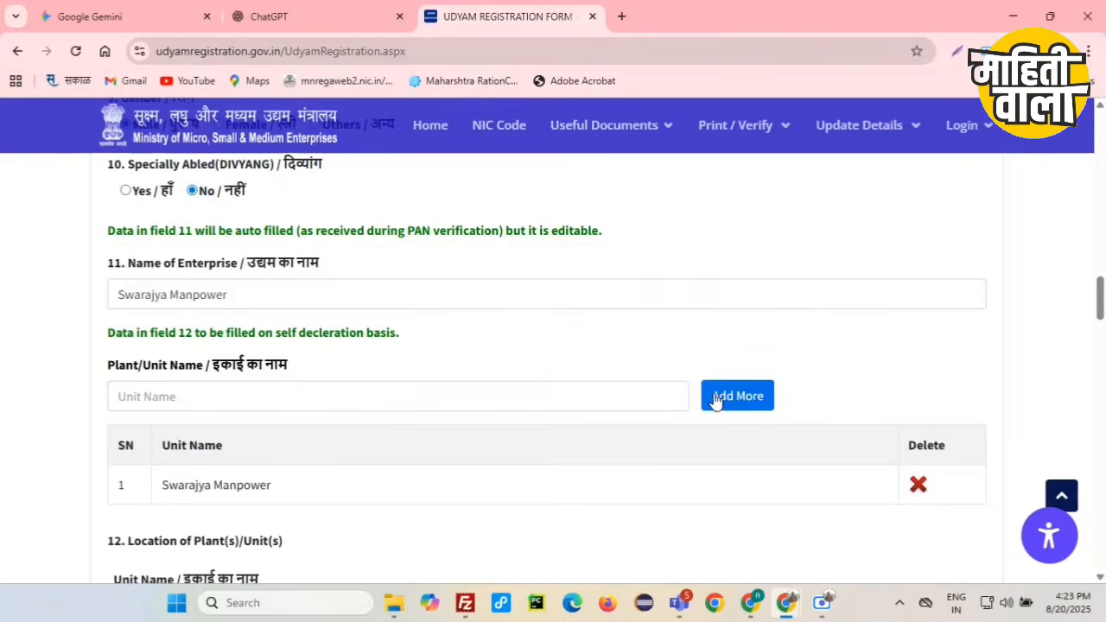
{"action": "scroll", "coordinate": [713, 399], "scroll_direction": "down", "scroll_amount": 2}
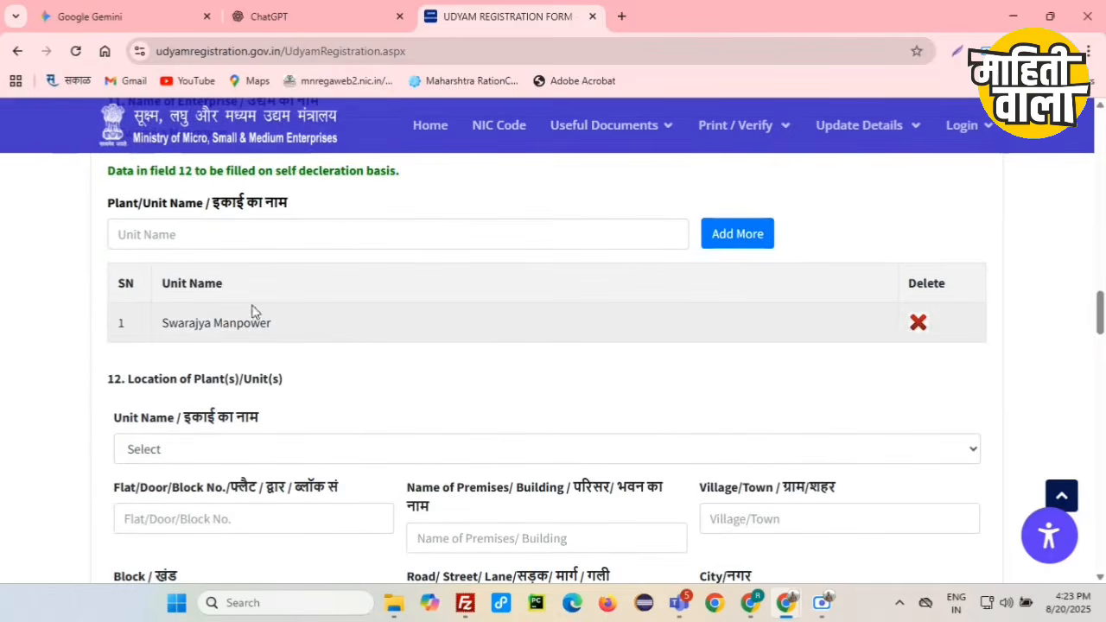
{"action": "scroll", "coordinate": [325, 354], "scroll_direction": "down", "scroll_amount": 1}
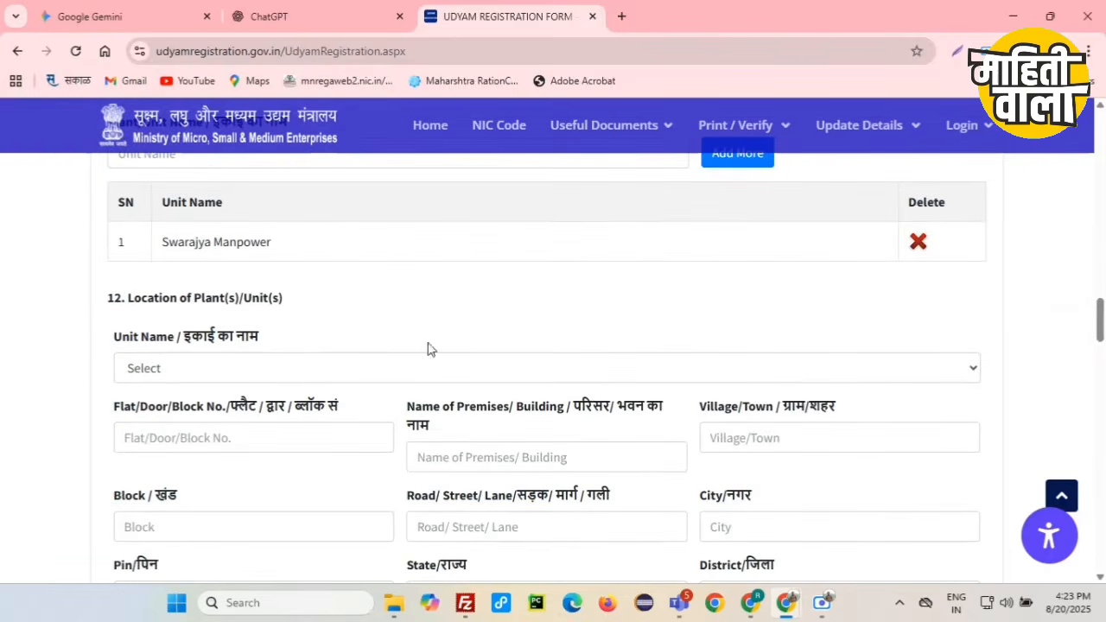
Select Swarajya Manpower as the unit for the plant location
{"action": "left_click", "coordinate": [973, 370]}
{"action": "left_click", "coordinate": [249, 418]}
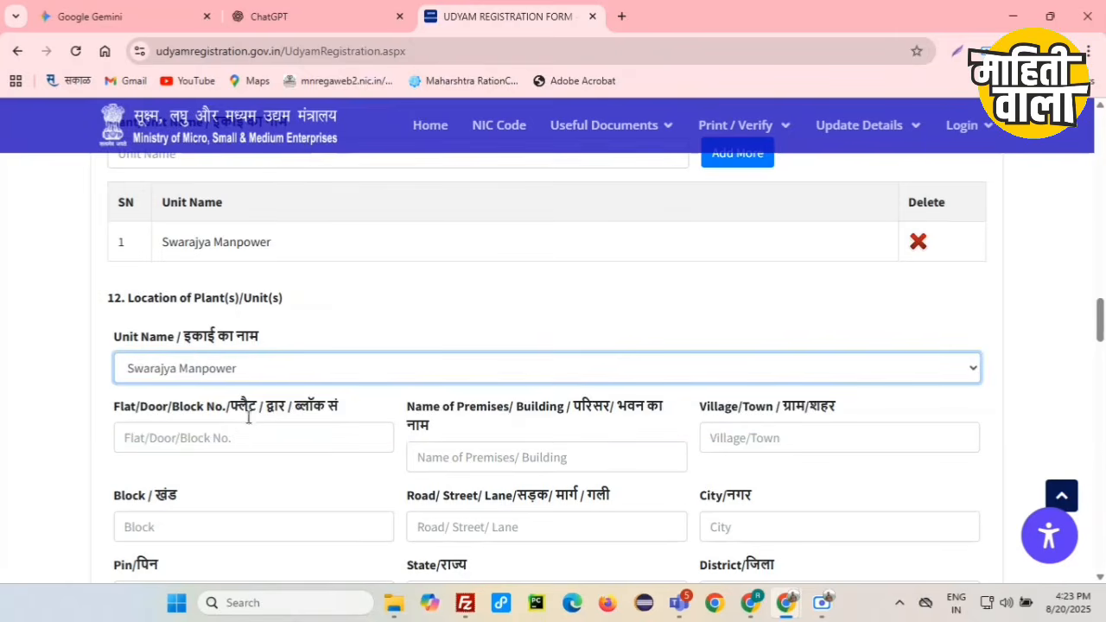
{"action": "scroll", "coordinate": [412, 362], "scroll_direction": "down", "scroll_amount": 1}
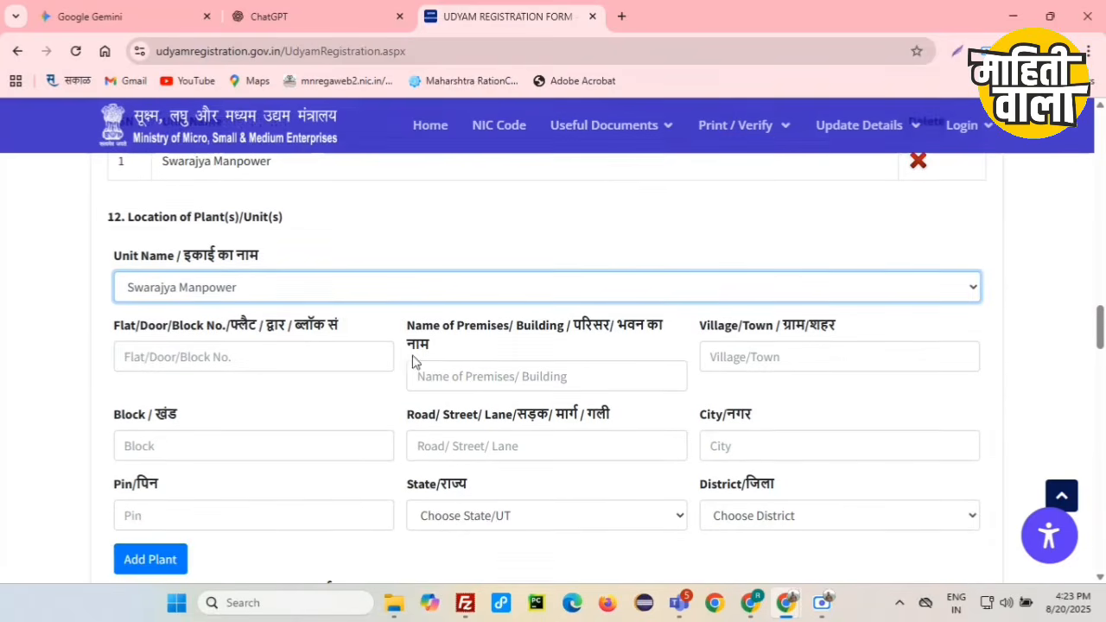
Fill in the unit's flat/door, premises name and village/town address fields
{"action": "left_click", "coordinate": [229, 356]}
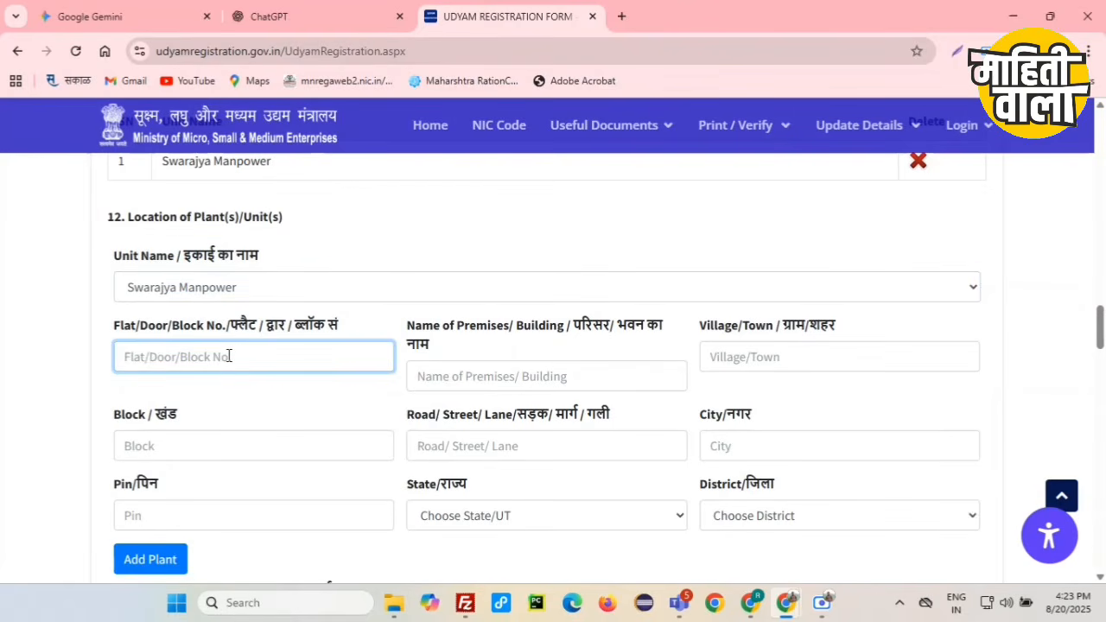
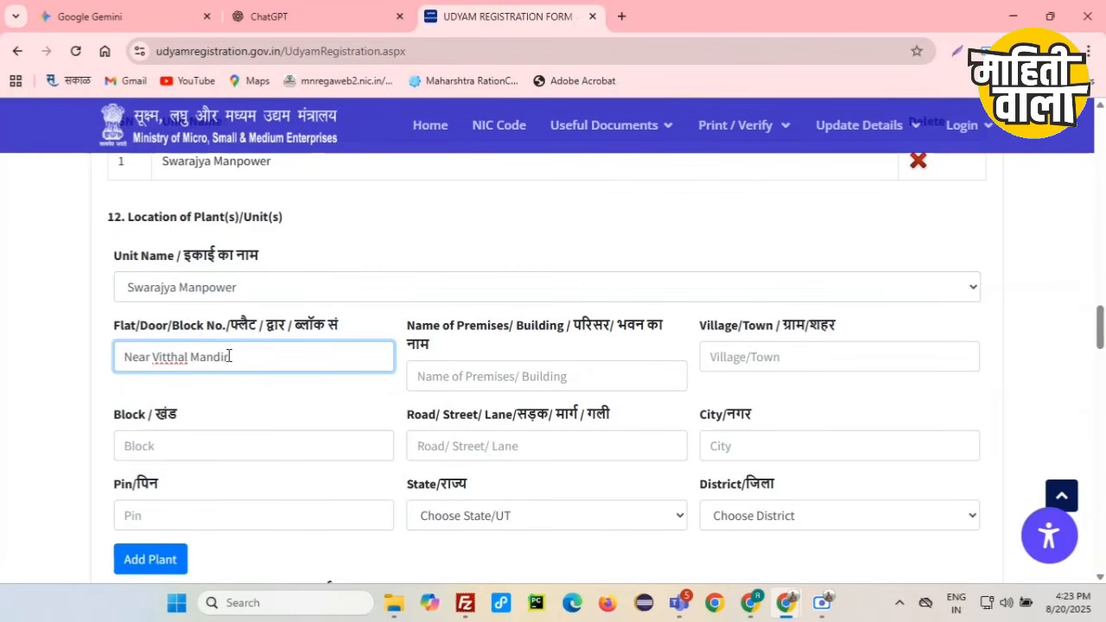
{"action": "left_click", "coordinate": [452, 375]}
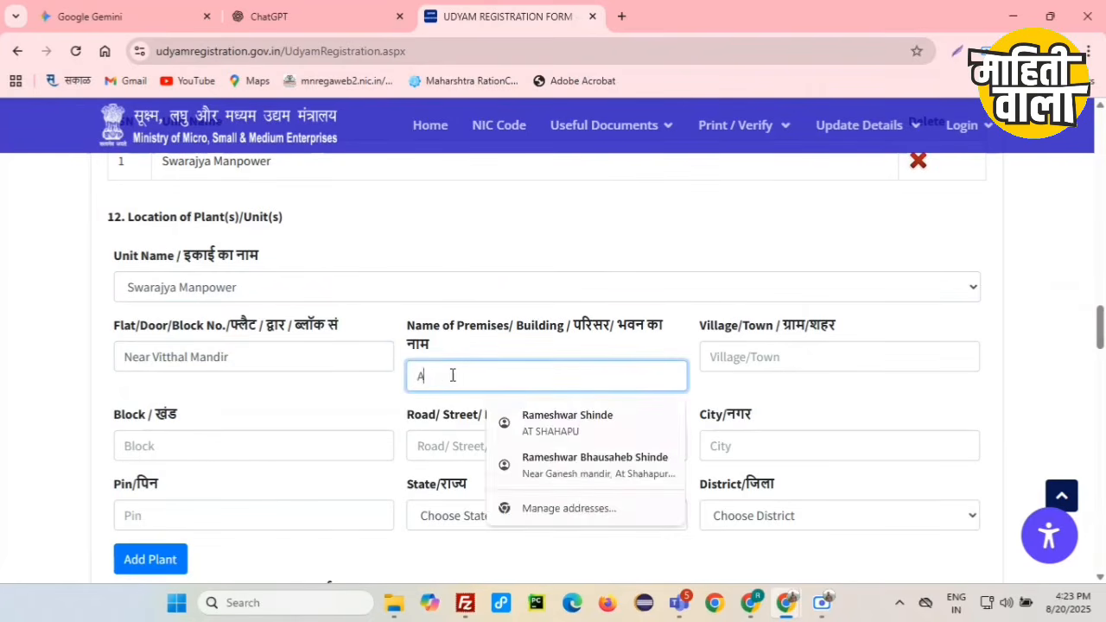
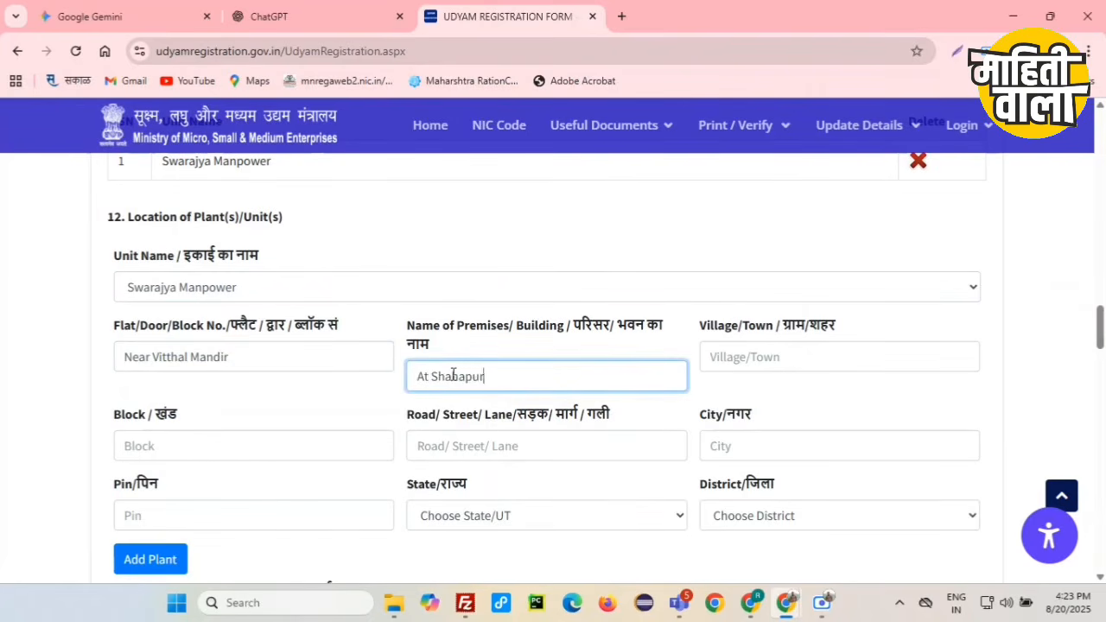
{"action": "left_click", "coordinate": [758, 354]}
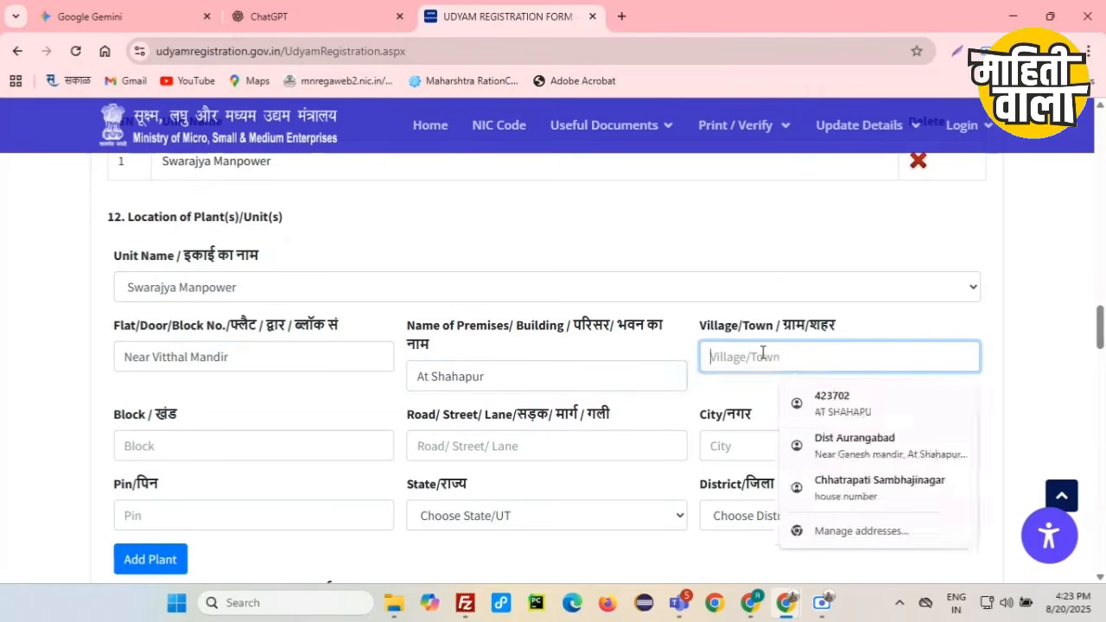
{"action": "type", "text": "Shahapur"}
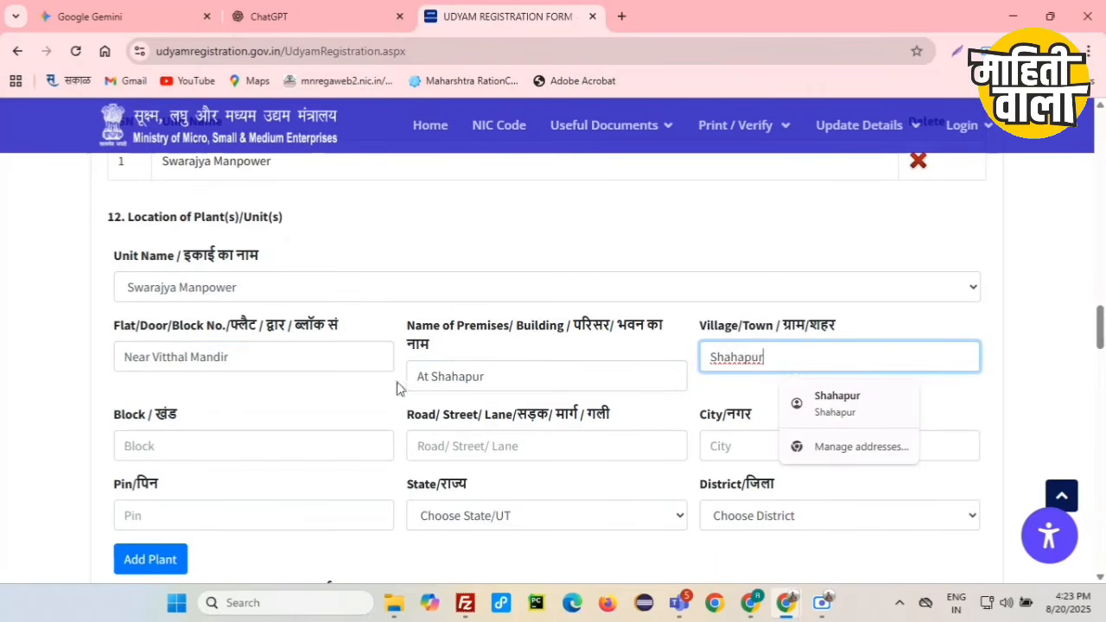
{"action": "left_click", "coordinate": [537, 369]}
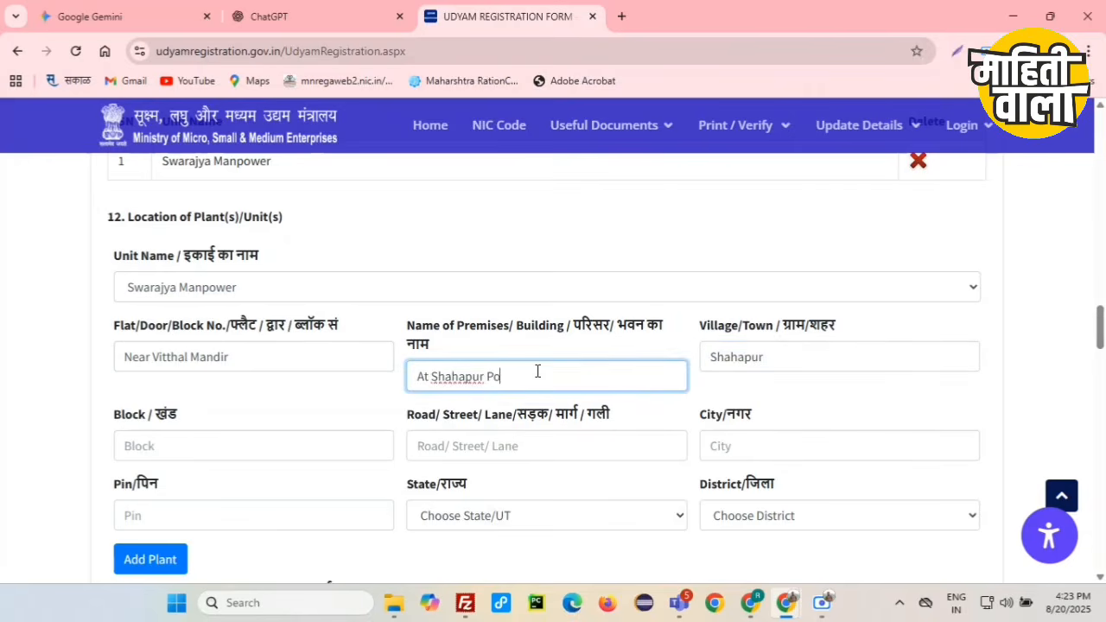
Fill in the unit's road, city and PIN code, correcting the road entry
{"action": "left_click", "coordinate": [572, 443]}
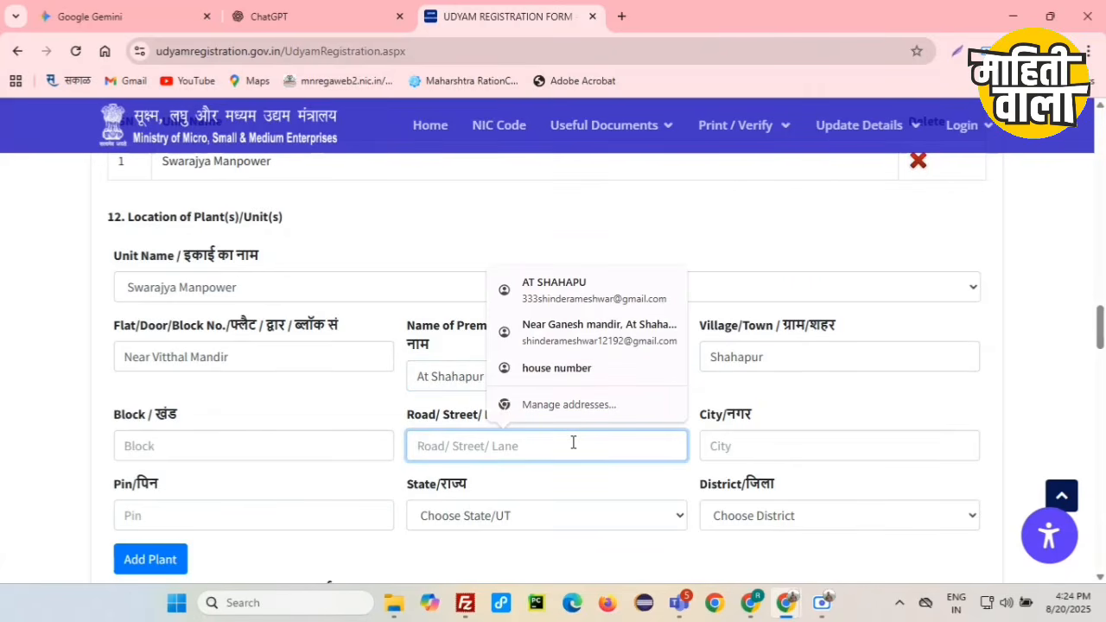
{"action": "type", "text": "Tandulwa"}
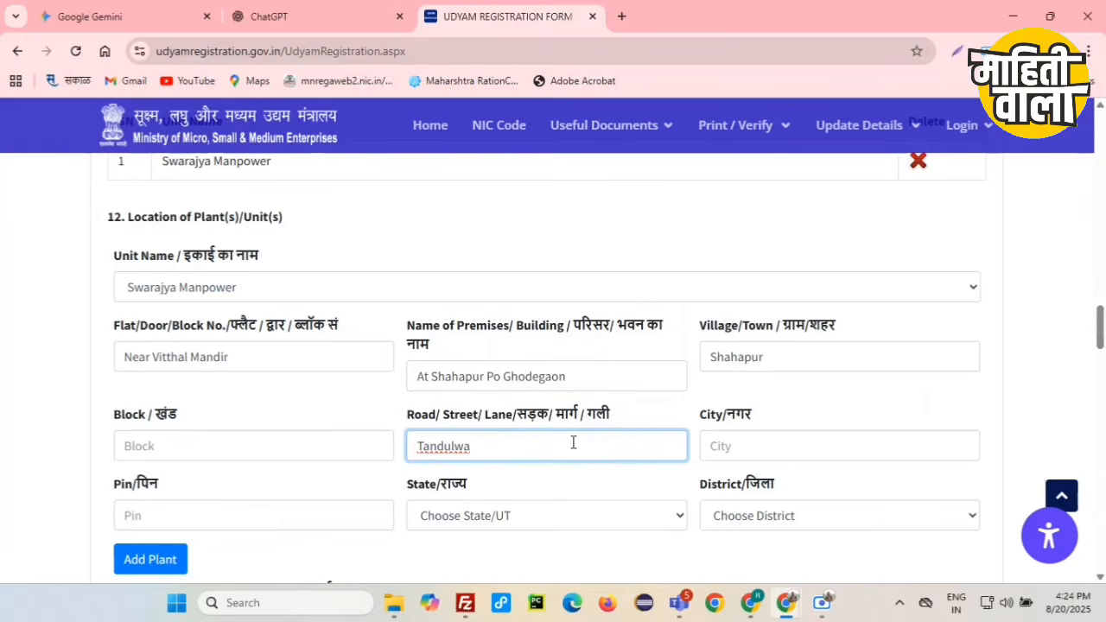
{"action": "key", "text": "BackSpace"}
{"action": "key", "text": "BackSpace"}
{"action": "key", "text": "BackSpace"}
{"action": "key", "text": "BackSpace"}
{"action": "key", "text": "BackSpace"}
{"action": "key", "text": "BackSpace"}
{"action": "key", "text": "BackSpace"}
{"action": "key", "text": "BackSpace"}
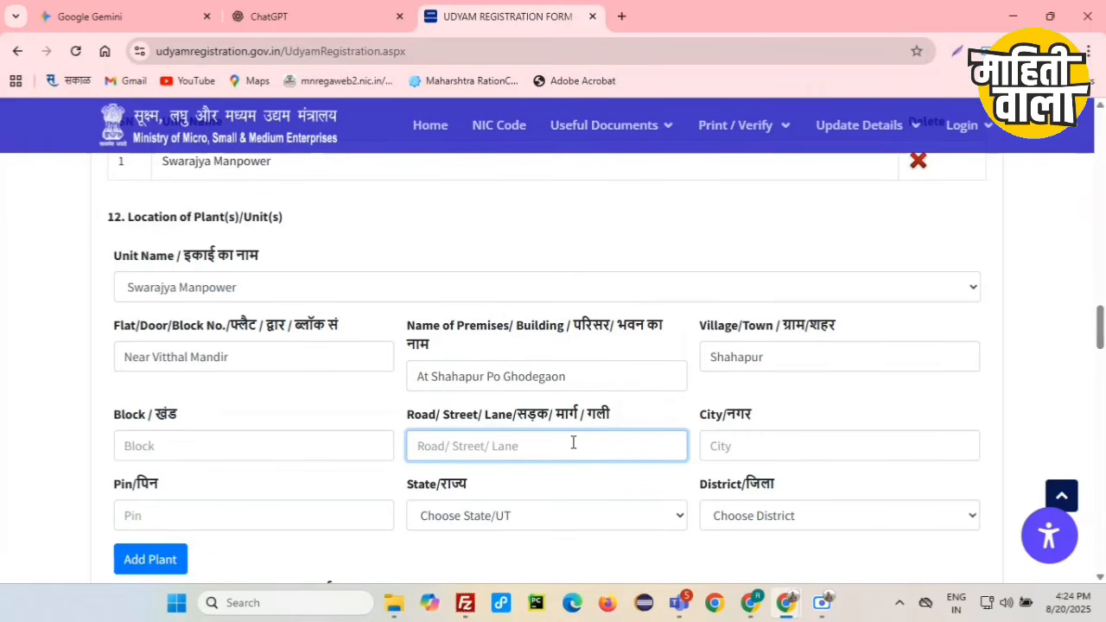
{"action": "type", "text": "Tg"}
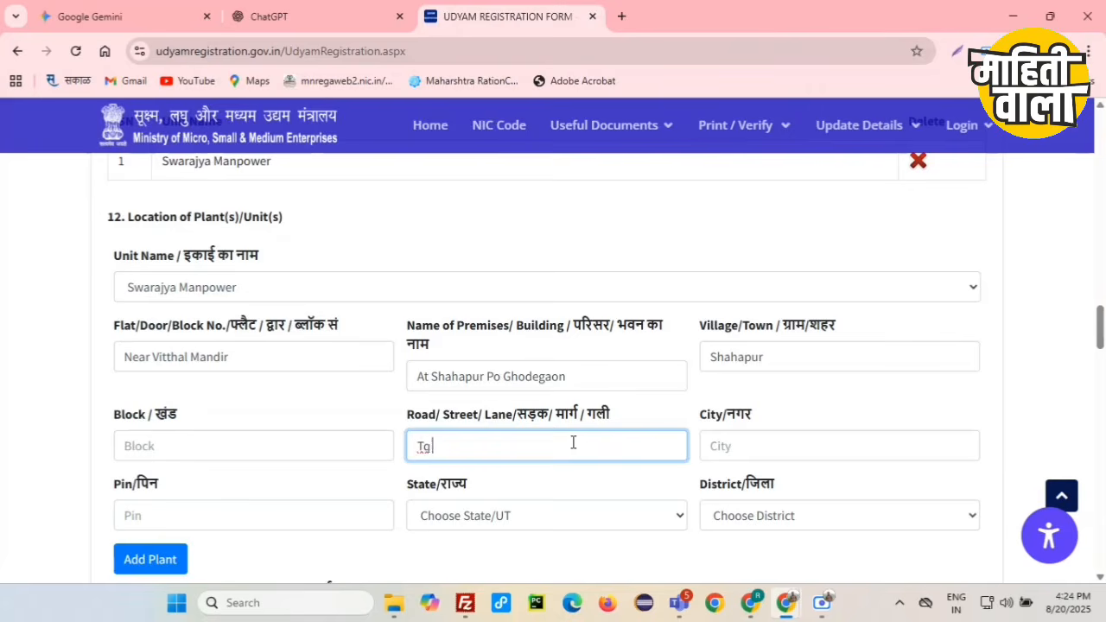
{"action": "type", "text": " Gangapur Dist A"}
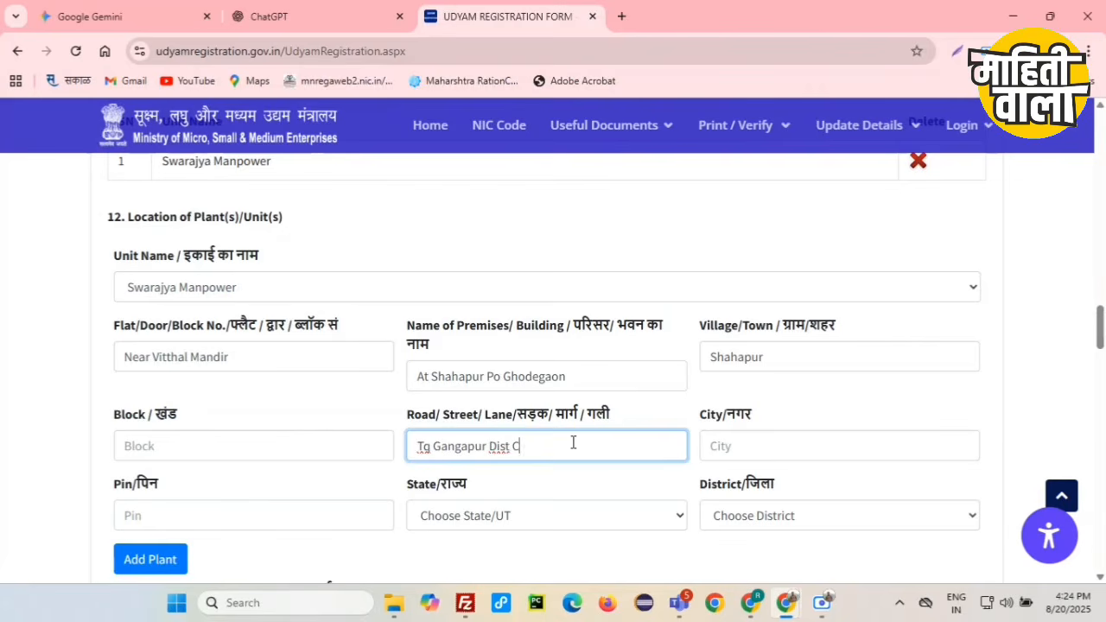
{"action": "type", "text": "hhatrapa"}
{"action": "key", "text": "BackSpace"}
{"action": "key", "text": "BackSpace"}
{"action": "key", "text": "BackSpace"}
{"action": "key", "text": "BackSpace"}
{"action": "key", "text": "BackSpace"}
{"action": "key", "text": "BackSpace"}
{"action": "key", "text": "BackSpace"}
{"action": "key", "text": "BackSpace"}
{"action": "left_click", "coordinate": [814, 449]}
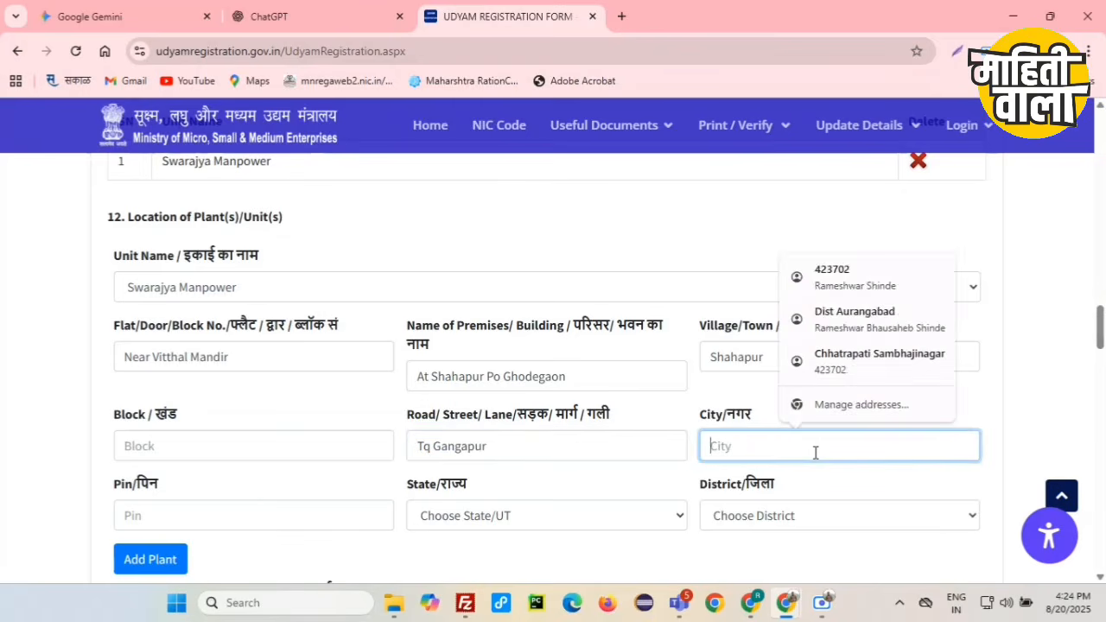
{"action": "type", "text": "Chhatrapati S"}
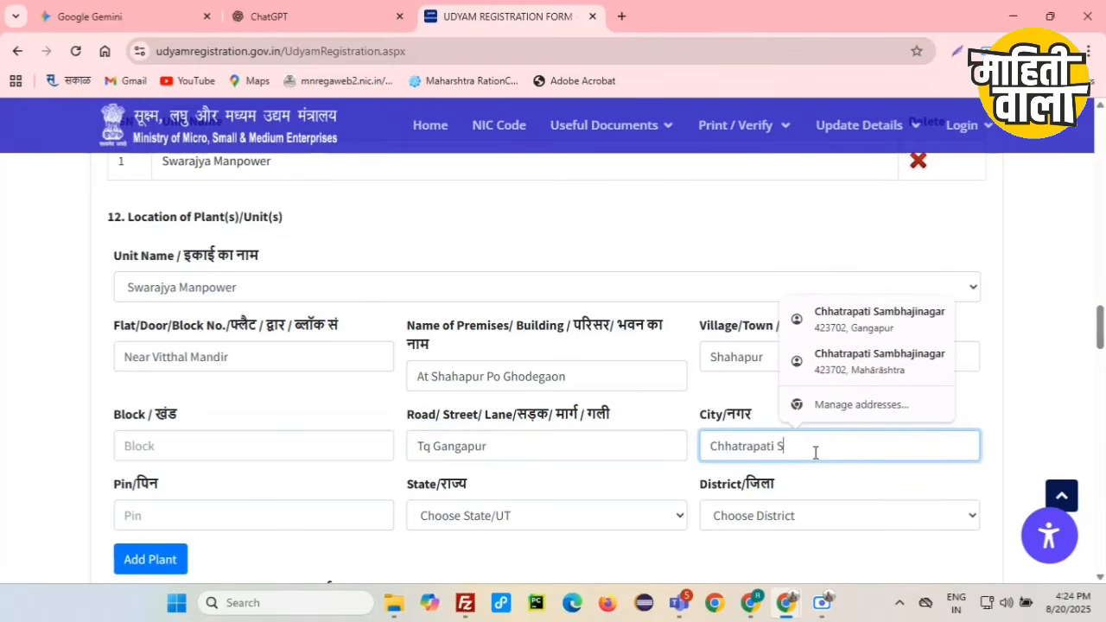
{"action": "type", "text": "ambhajinagar"}
{"action": "scroll", "coordinate": [439, 474], "scroll_direction": "down", "scroll_amount": 1}
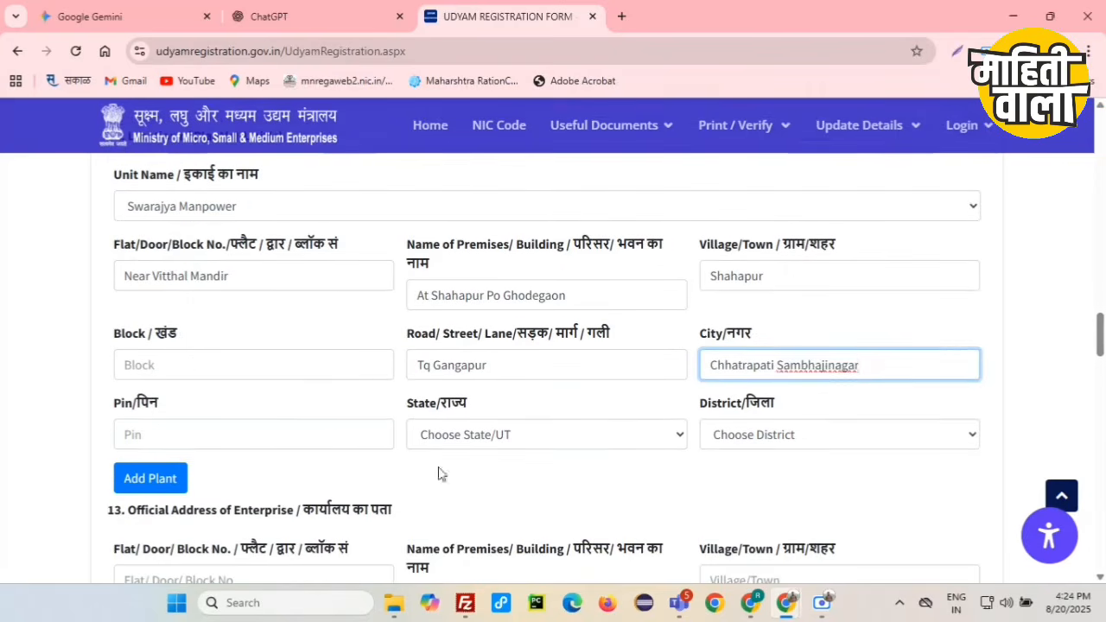
{"action": "left_click", "coordinate": [296, 434]}
{"action": "type", "text": "423702"}
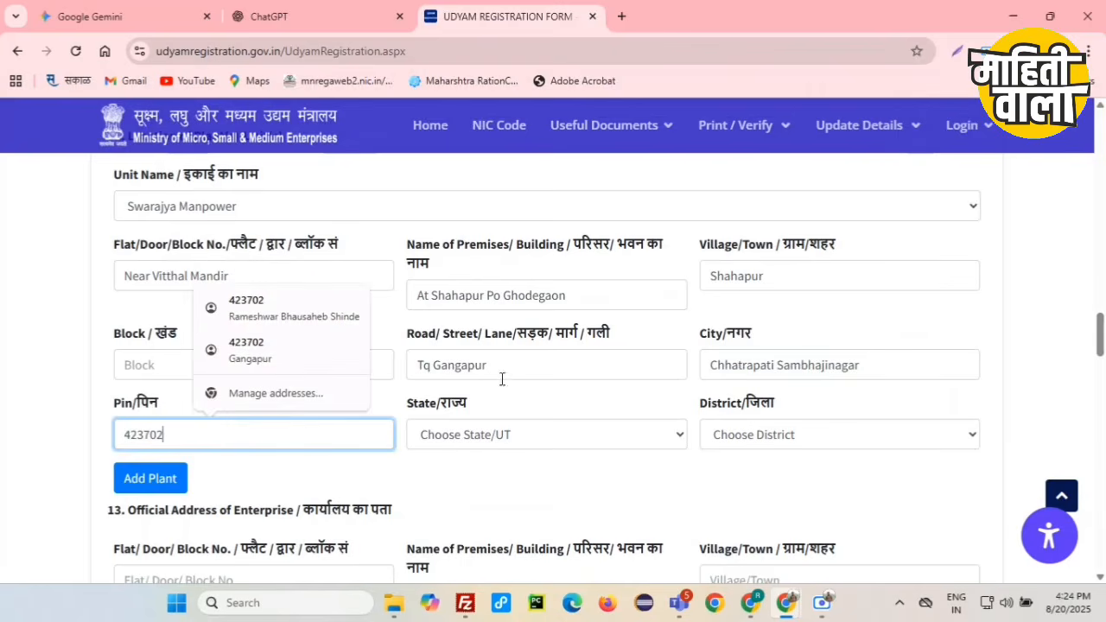
Choose Maharashtra as the plant's state and Aurangabad as its district
{"action": "left_click", "coordinate": [541, 442]}
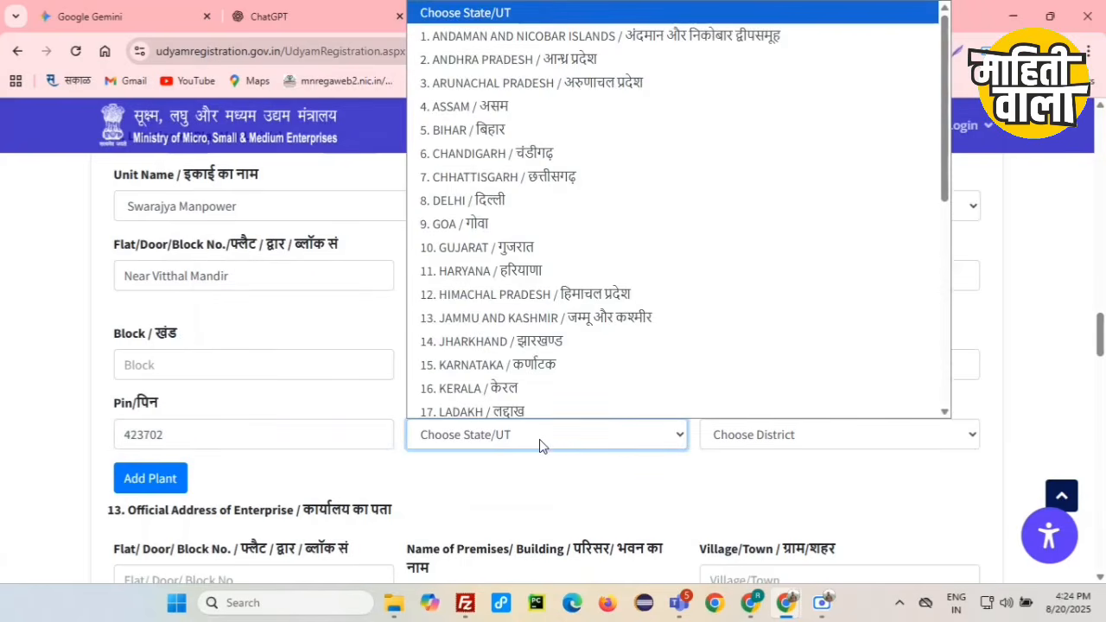
{"action": "scroll", "coordinate": [601, 373], "scroll_direction": "down", "scroll_amount": 4}
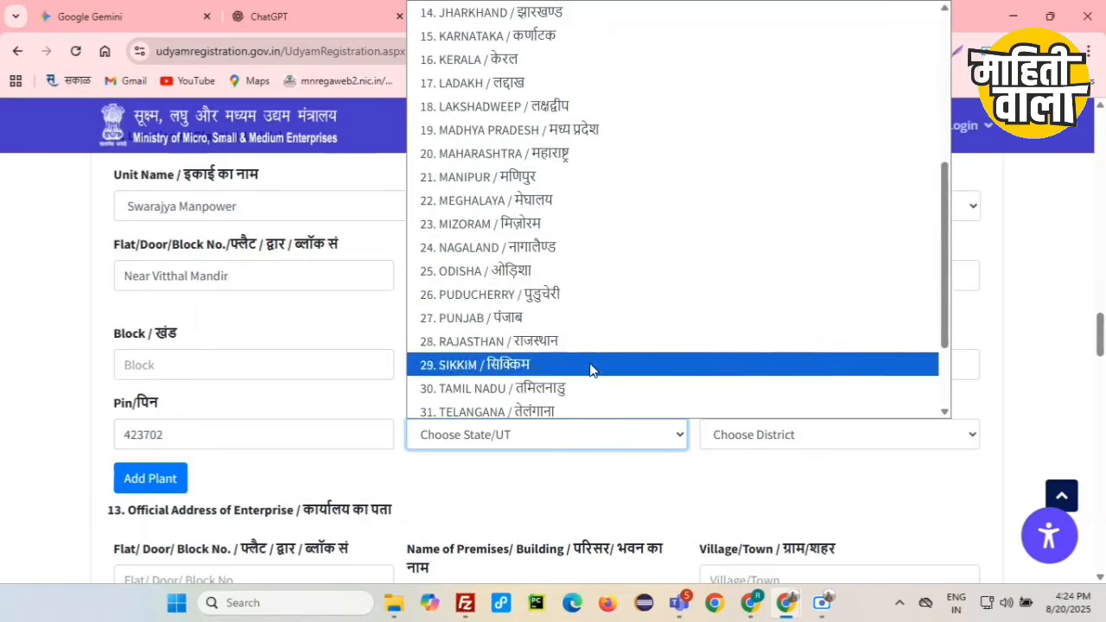
{"action": "left_click", "coordinate": [576, 153]}
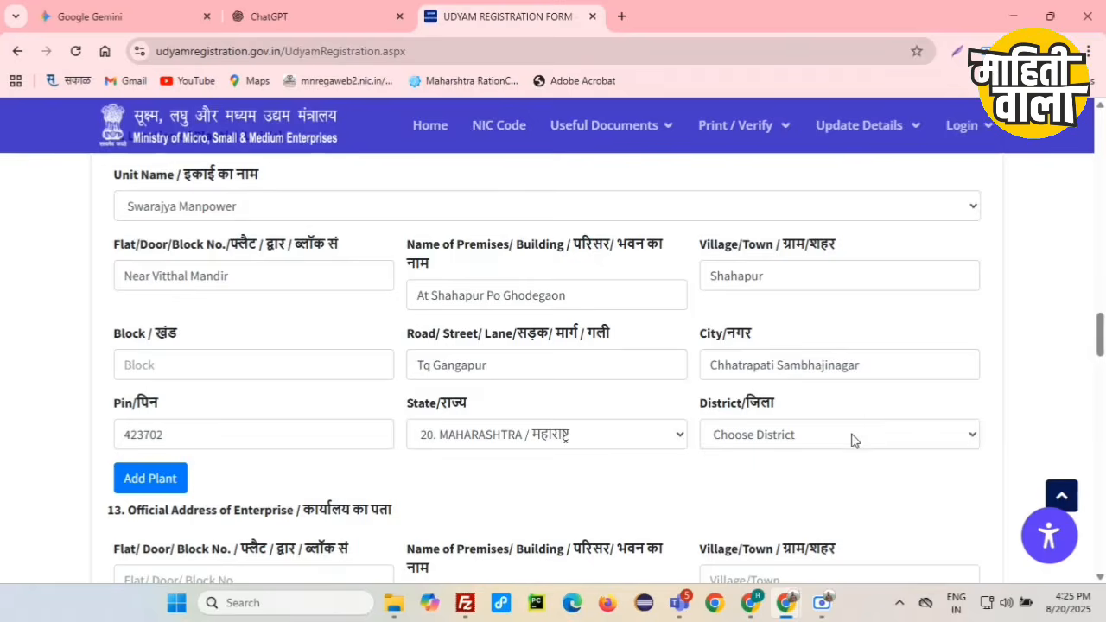
{"action": "left_click", "coordinate": [852, 440]}
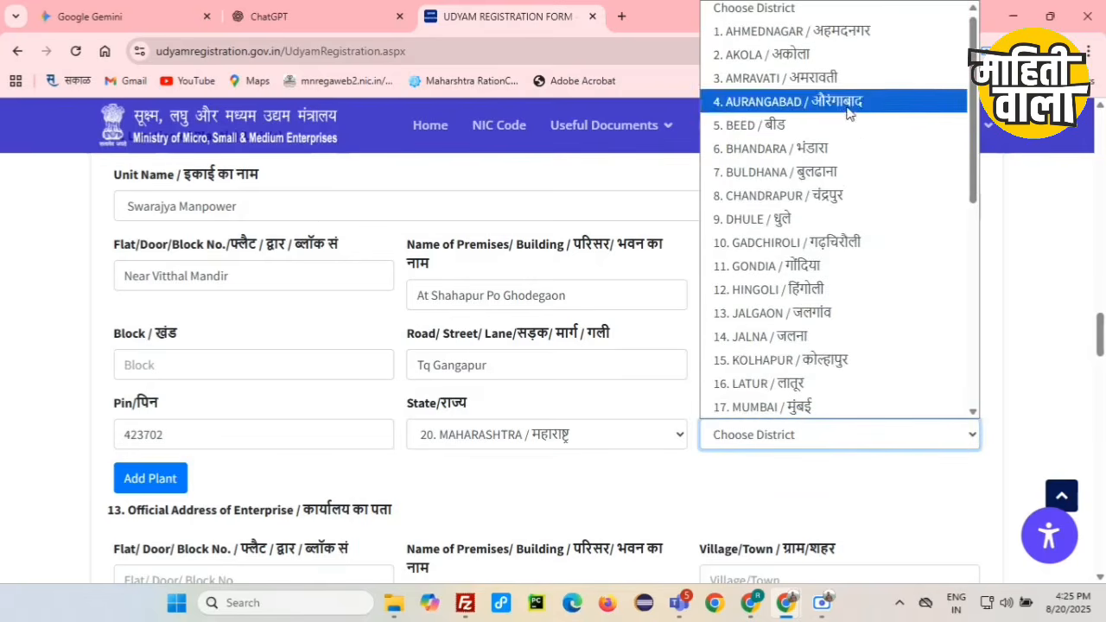
{"action": "left_click", "coordinate": [846, 103]}
Fill in block Gangapur and add the plant location
{"action": "scroll", "coordinate": [250, 420], "scroll_direction": "down", "scroll_amount": 1}
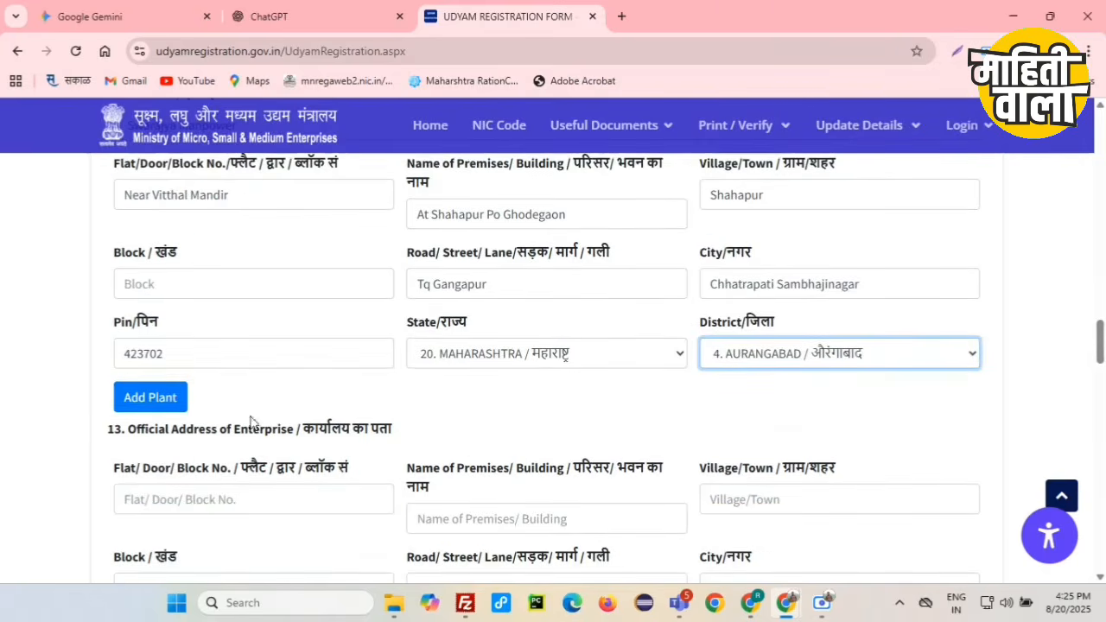
{"action": "left_click", "coordinate": [147, 416]}
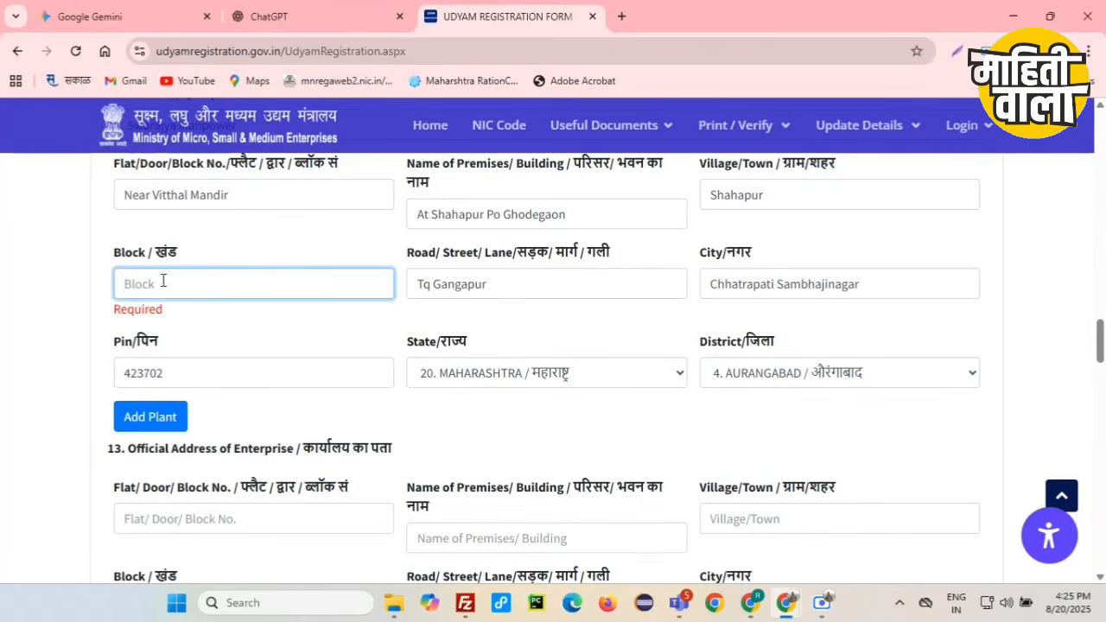
{"action": "type", "text": "Gangapur"}
{"action": "left_click", "coordinate": [132, 421]}
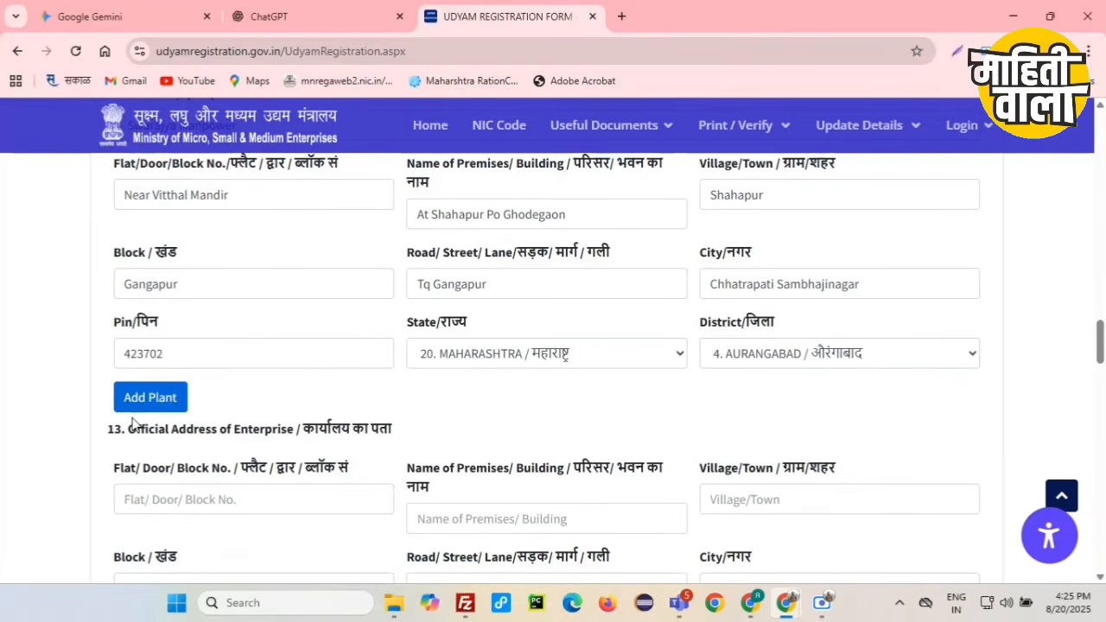
Save the plant address into the plant list
{"action": "left_click", "coordinate": [151, 399]}
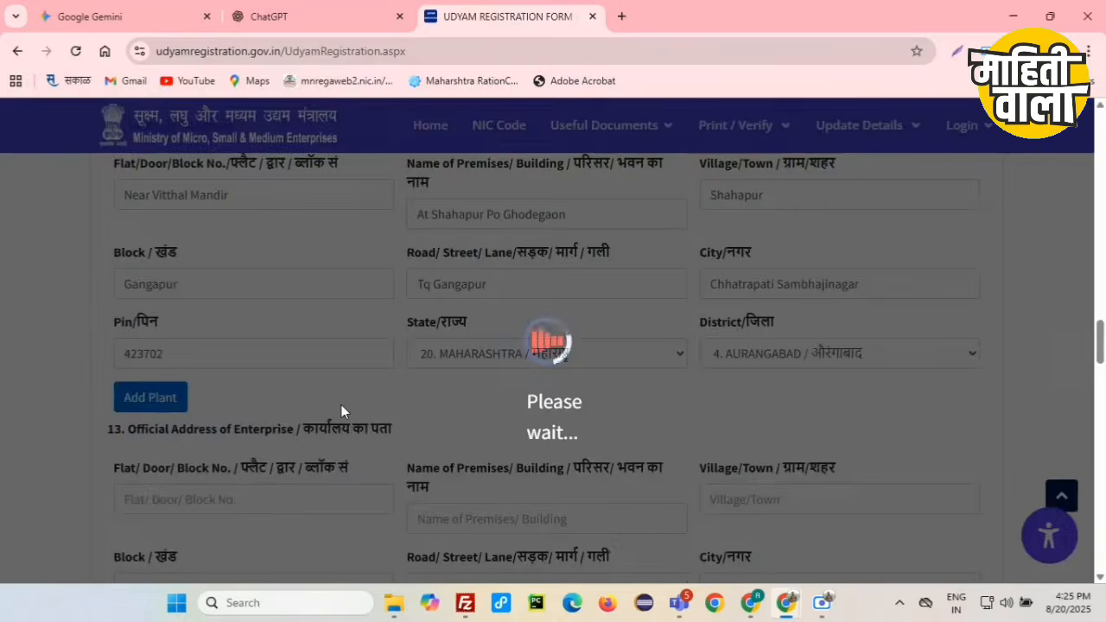
{"action": "scroll", "coordinate": [363, 389], "scroll_direction": "down", "scroll_amount": 2}
{"action": "scroll", "coordinate": [322, 367], "scroll_direction": "down", "scroll_amount": 1}
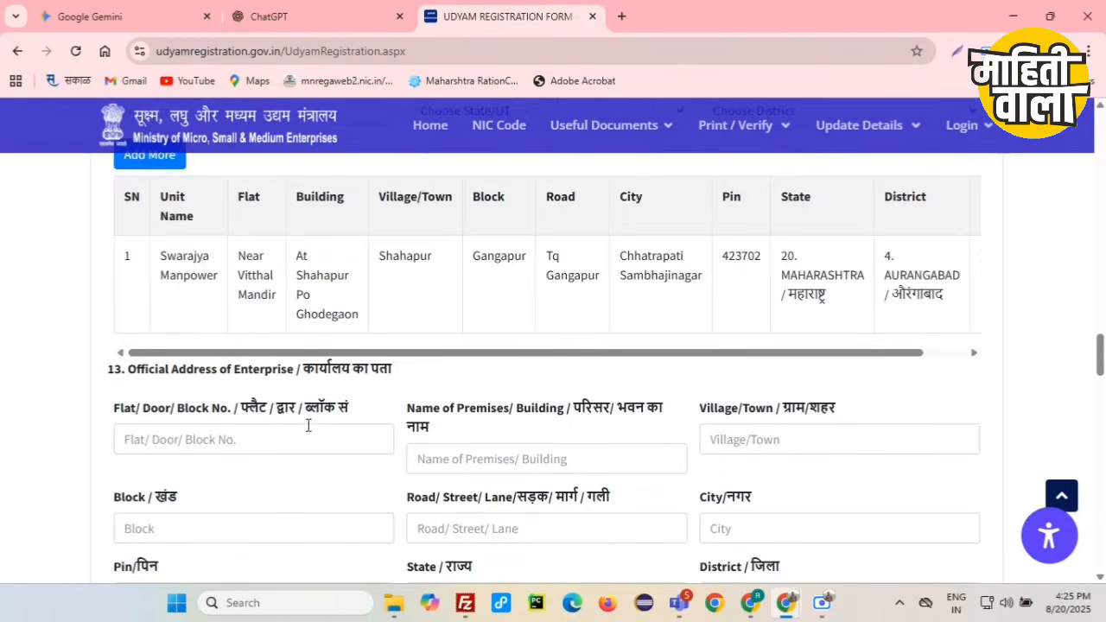
{"action": "scroll", "coordinate": [308, 424], "scroll_direction": "down", "scroll_amount": 2}
{"action": "scroll", "coordinate": [370, 321], "scroll_direction": "down", "scroll_amount": 2}
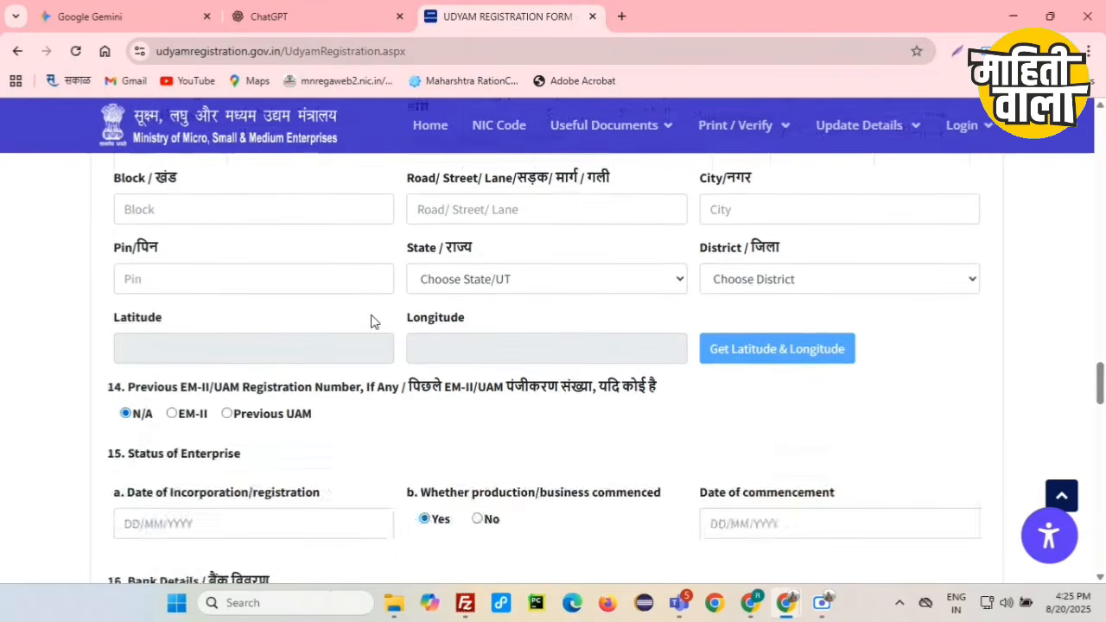
{"action": "scroll", "coordinate": [345, 328], "scroll_direction": "up", "scroll_amount": 2}
Enter the office flat number, premises name and village Shahapur
{"action": "left_click", "coordinate": [287, 286]}
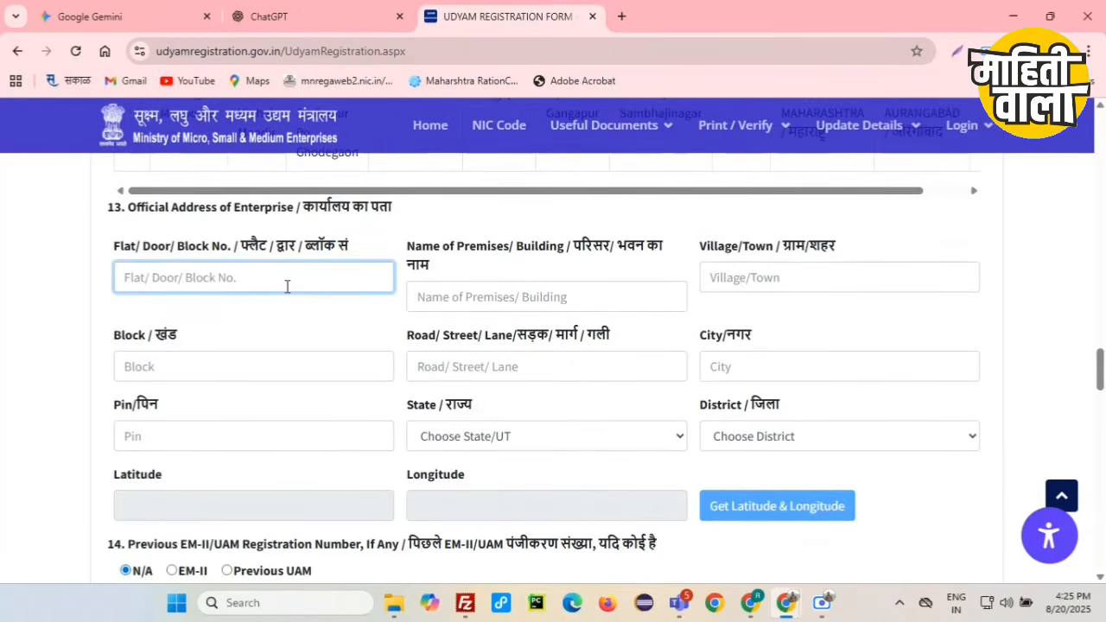
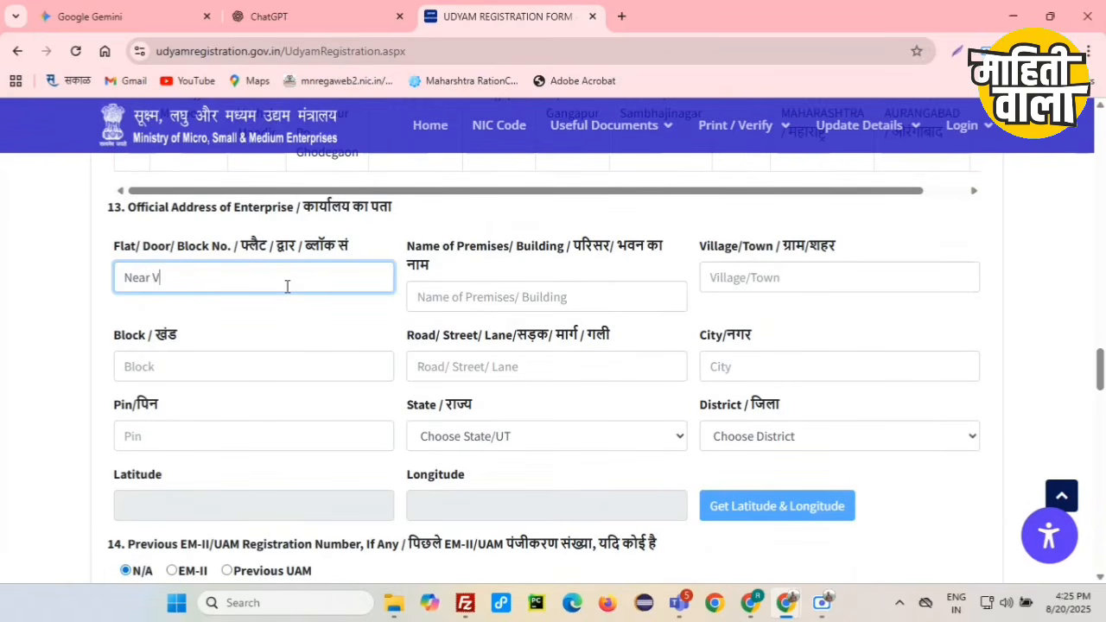
{"action": "left_click", "coordinate": [435, 296]}
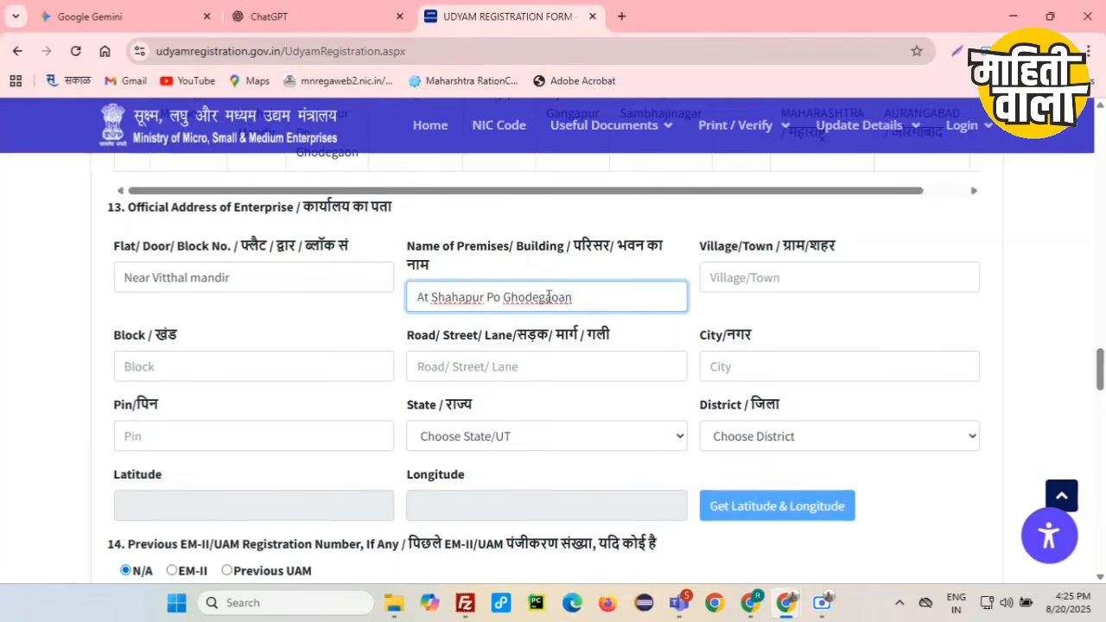
{"action": "left_click", "coordinate": [759, 278]}
{"action": "type", "text": "Shahapur"}
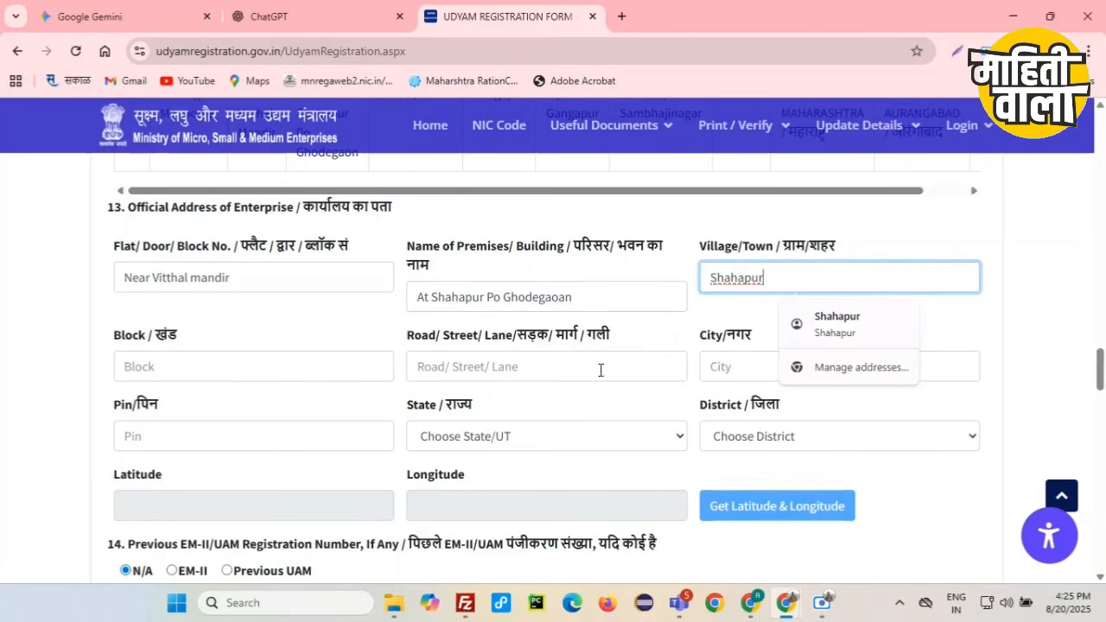
{"action": "left_click", "coordinate": [565, 295]}
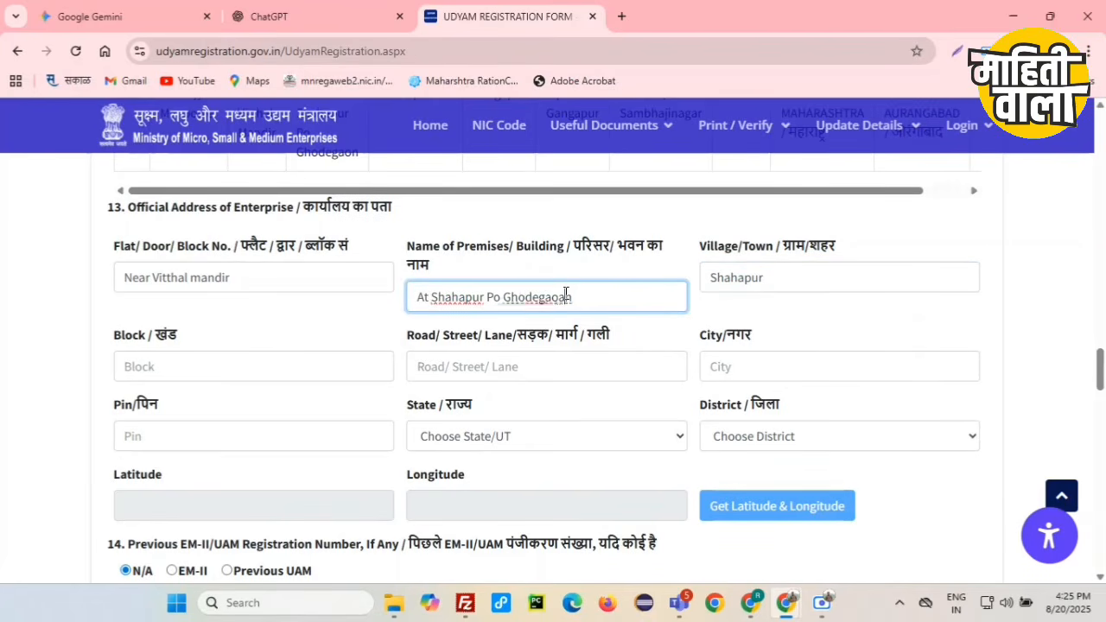
{"action": "key", "text": "BackSpace"}
{"action": "key", "text": "BackSpace"}
Fill office block Gangapur, road, city Chhatrapati Sambhajinagar and PIN 423702
{"action": "left_click", "coordinate": [293, 366]}
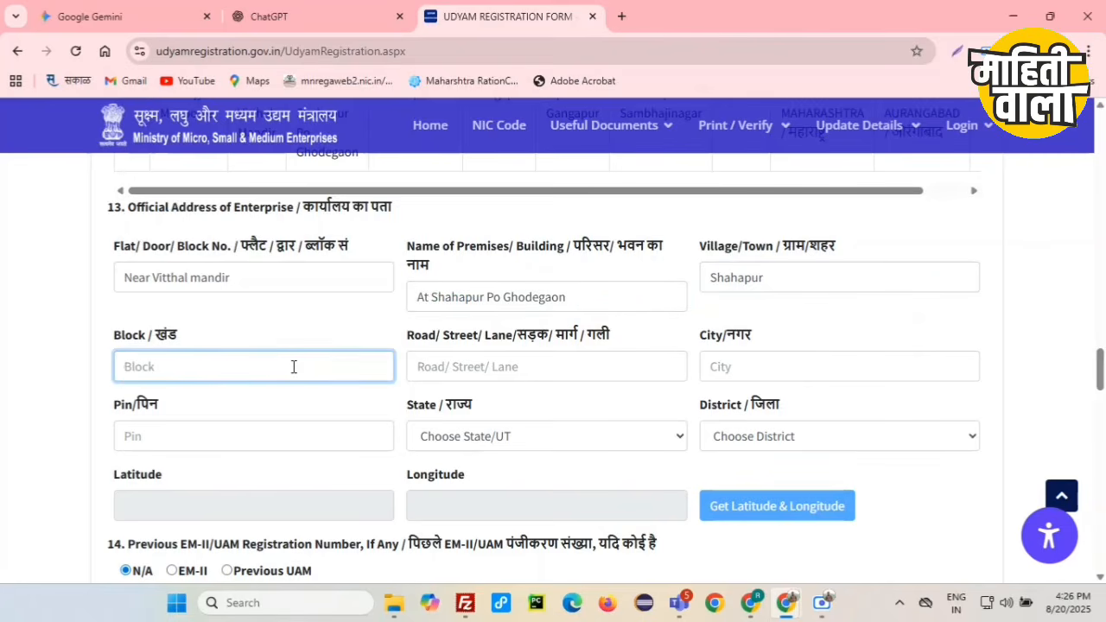
{"action": "type", "text": "Gangapur"}
{"action": "left_click", "coordinate": [564, 378]}
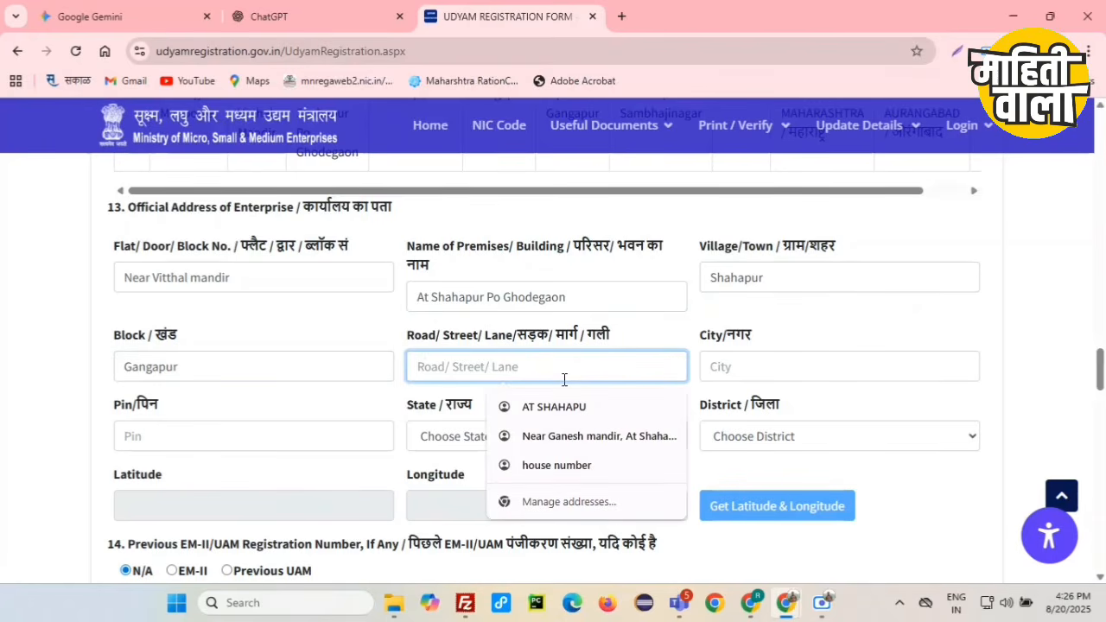
{"action": "type", "text": "Gangapur"}
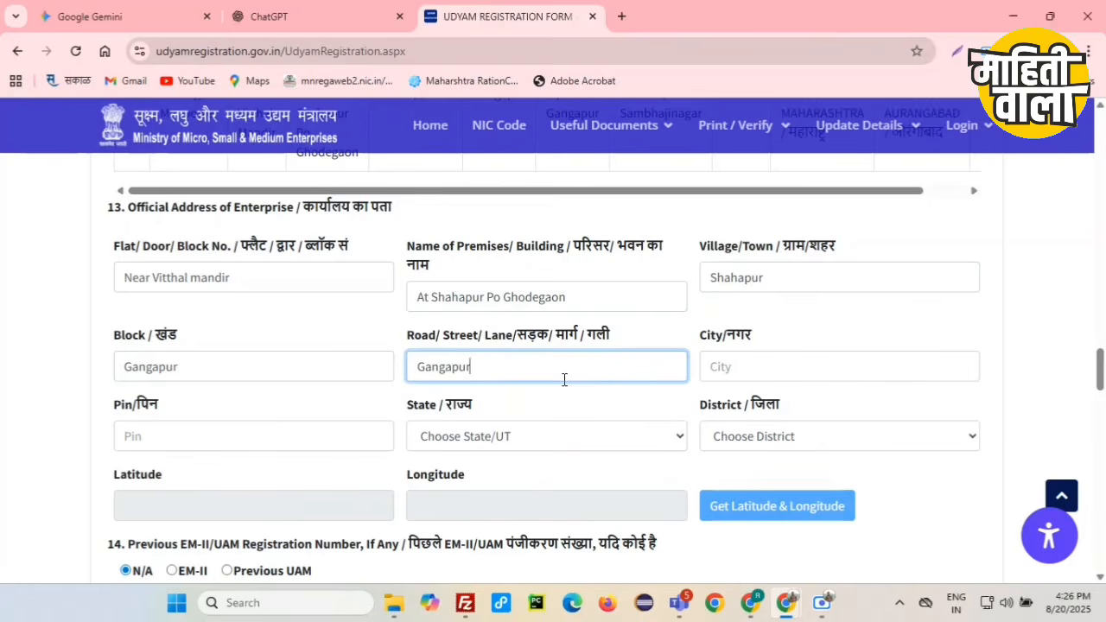
{"action": "left_click", "coordinate": [780, 366]}
{"action": "type", "text": "Chhatrapati Sambhajinagar"}
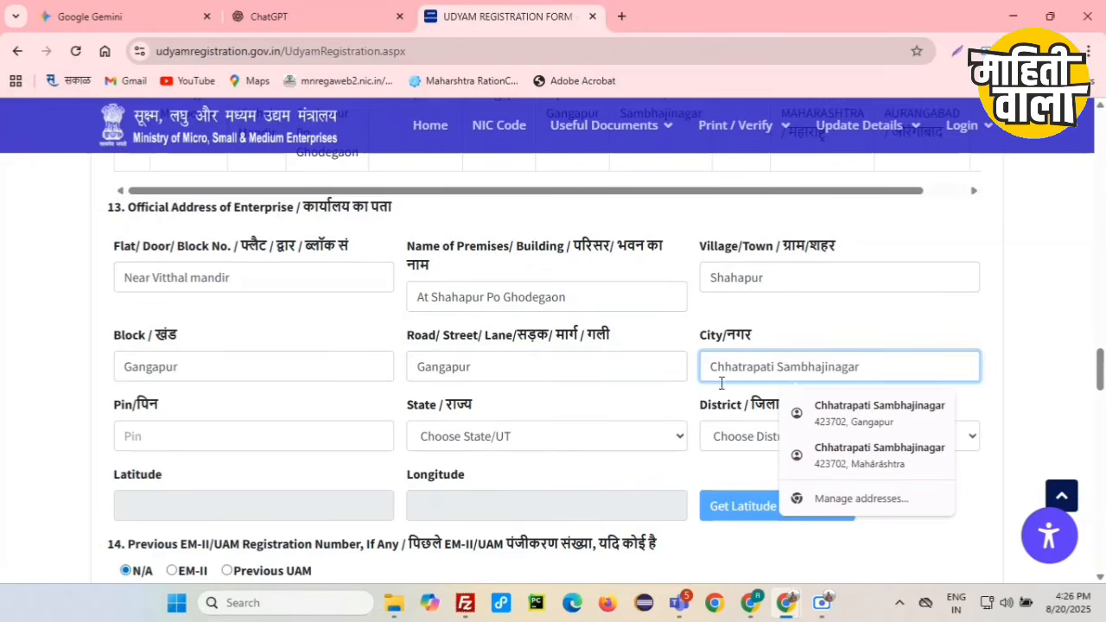
{"action": "left_click", "coordinate": [317, 432]}
{"action": "type", "text": "423702"}
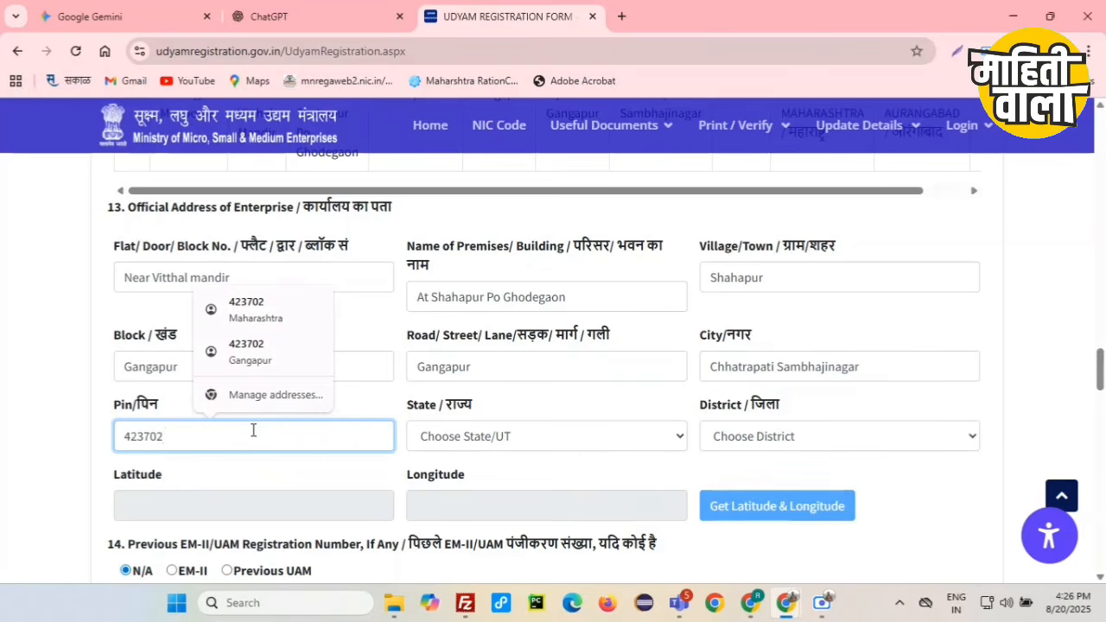
{"action": "left_click", "coordinate": [548, 442]}
Set the office state to Maharashtra and district to Aurangabad, then fetch its latitude and longitude
{"action": "scroll", "coordinate": [618, 256], "scroll_direction": "down", "scroll_amount": 2}
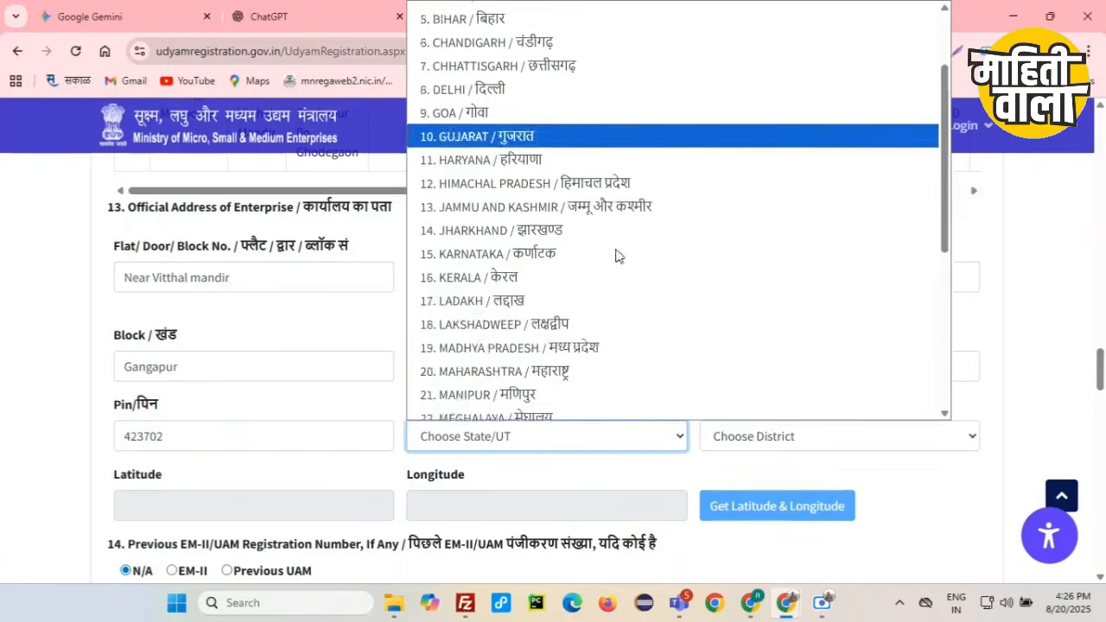
{"action": "scroll", "coordinate": [619, 256], "scroll_direction": "down", "scroll_amount": 1}
{"action": "left_click", "coordinate": [605, 316]}
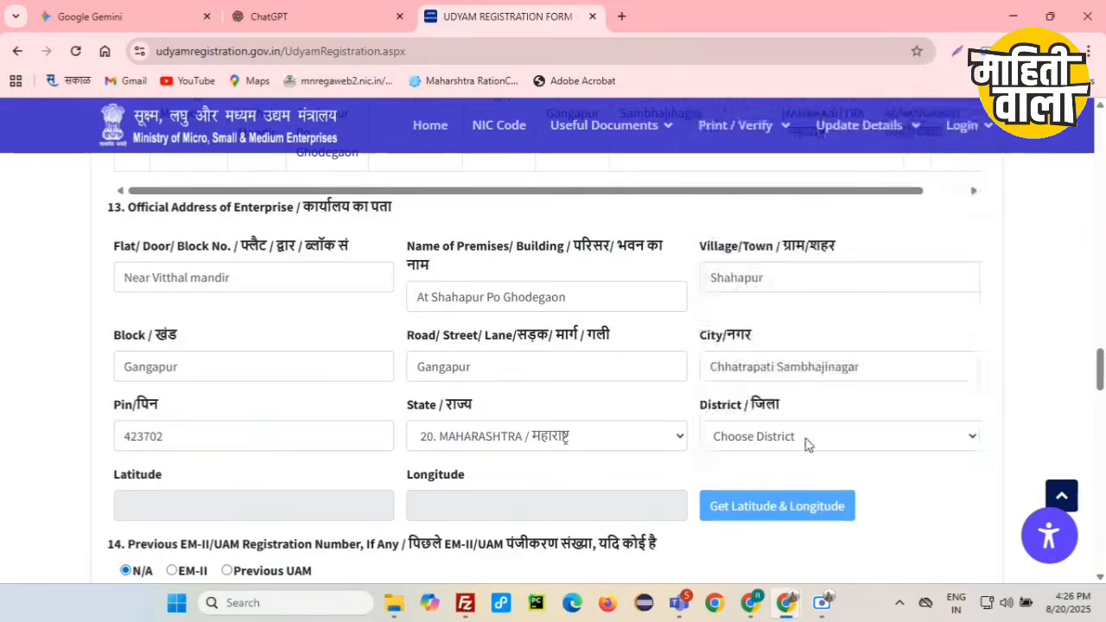
{"action": "left_click", "coordinate": [805, 437]}
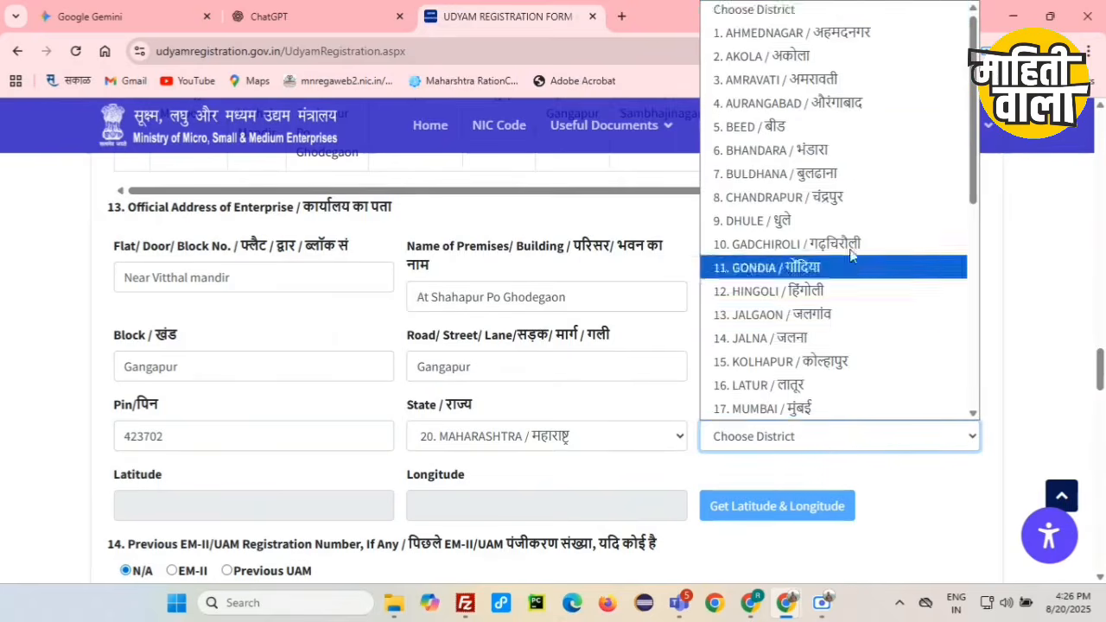
{"action": "left_click", "coordinate": [851, 101]}
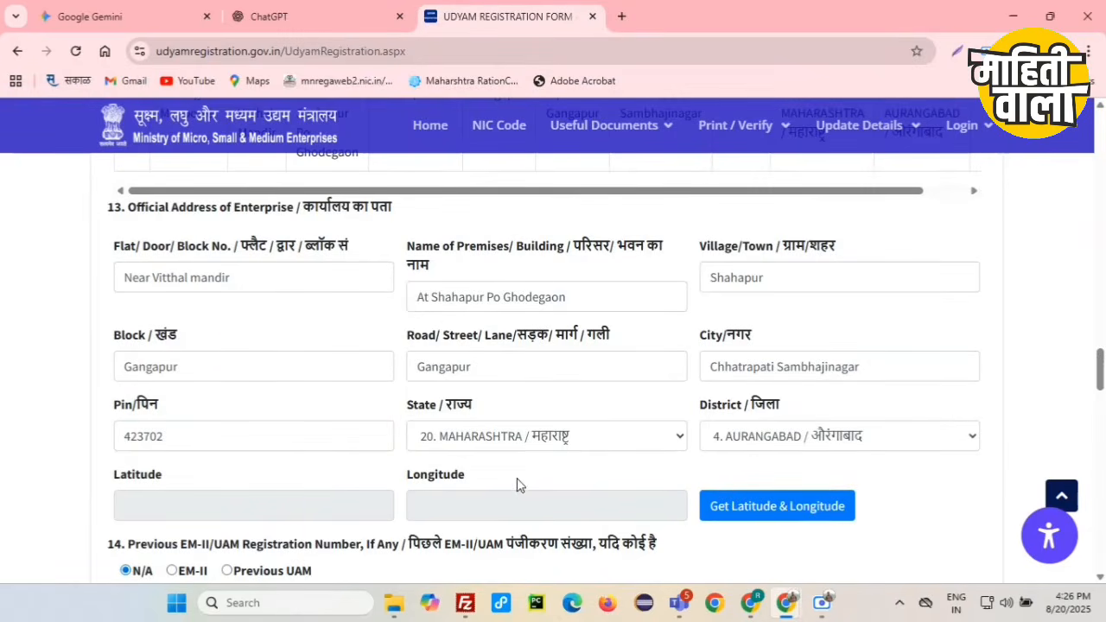
{"action": "scroll", "coordinate": [517, 485], "scroll_direction": "down", "scroll_amount": 1}
{"action": "left_click", "coordinate": [716, 424]}
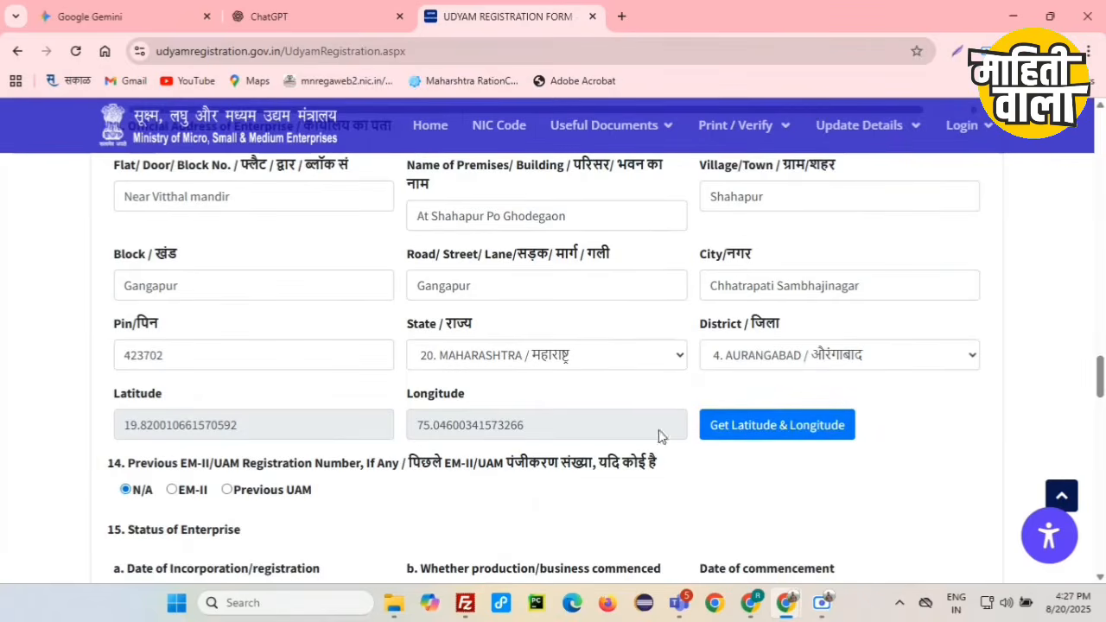
Open the geo-tagging map and move it from Aurangabad toward Shahapur
{"action": "left_click", "coordinate": [716, 432]}
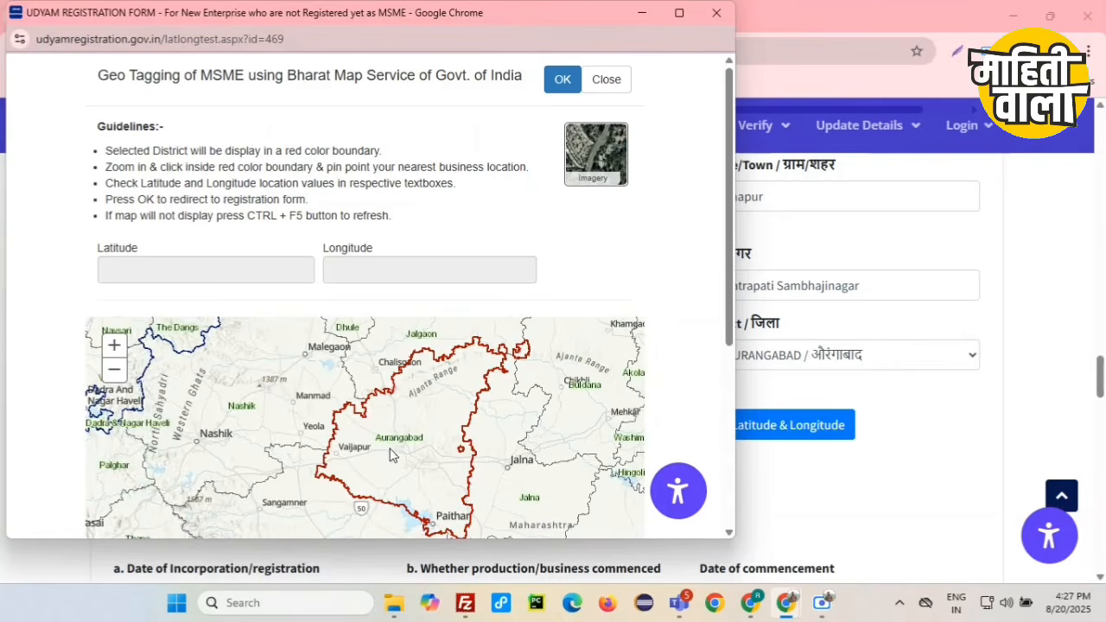
{"action": "left_click", "coordinate": [407, 420]}
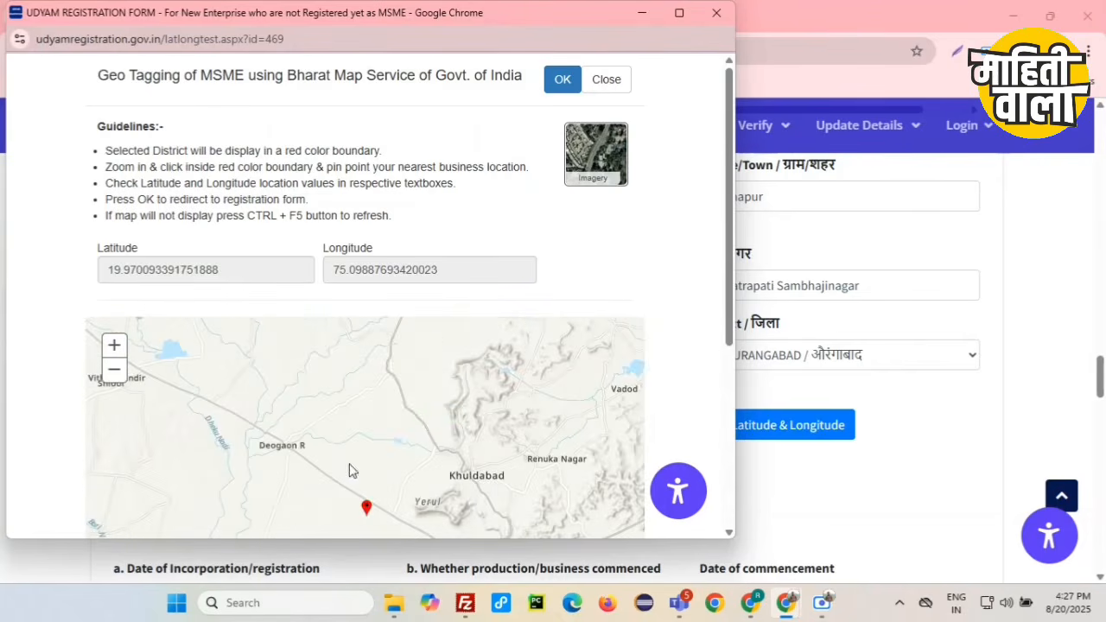
{"action": "left_click_drag", "start_coordinate": [407, 425], "coordinate": [420, 330]}
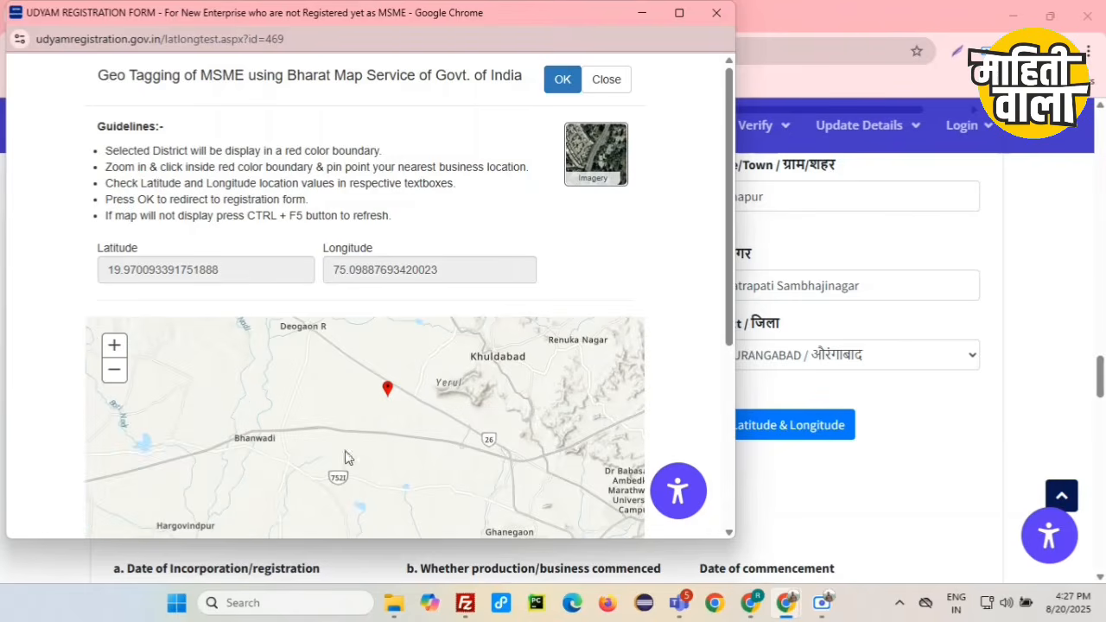
{"action": "left_click_drag", "start_coordinate": [412, 449], "coordinate": [518, 366]}
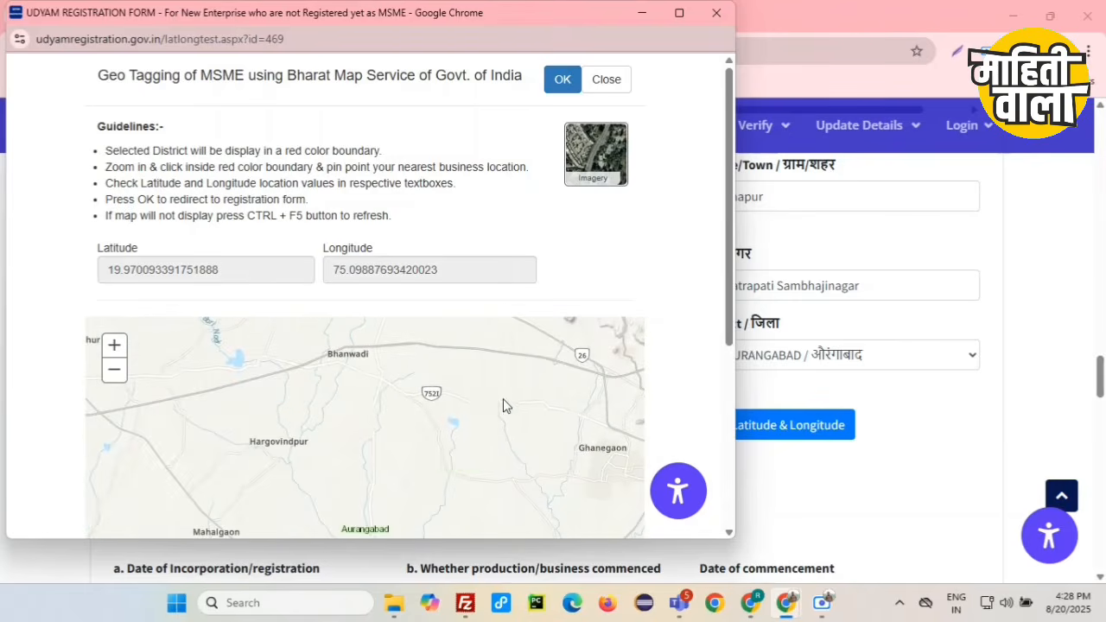
{"action": "left_click_drag", "start_coordinate": [501, 403], "coordinate": [326, 365]}
{"action": "scroll", "coordinate": [446, 406], "scroll_direction": "up", "scroll_amount": 2}
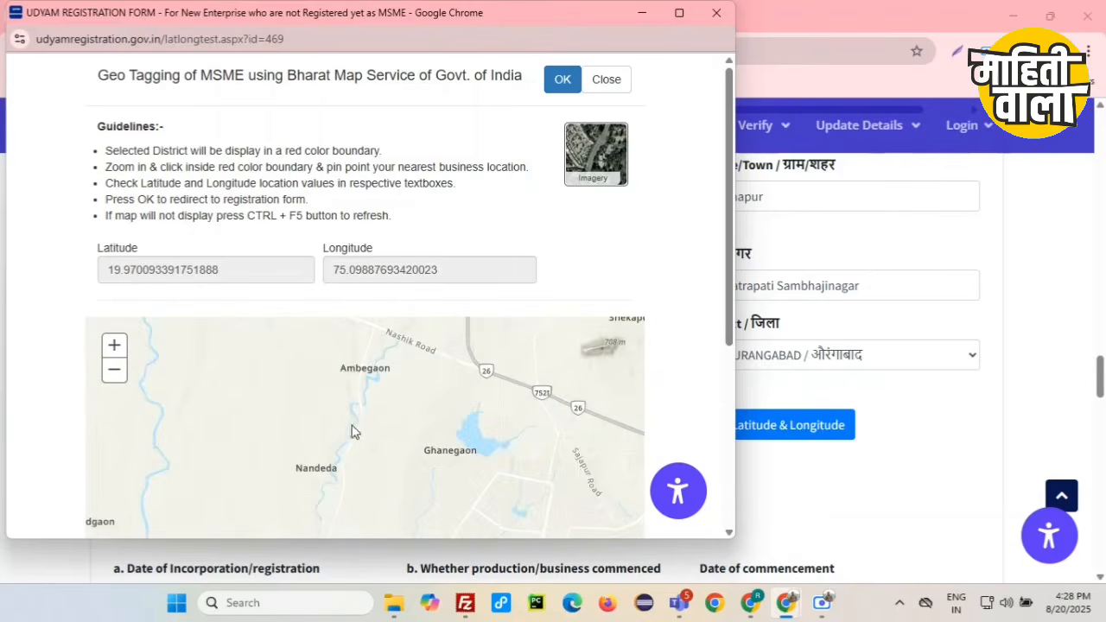
{"action": "left_click_drag", "start_coordinate": [350, 429], "coordinate": [455, 413]}
{"action": "scroll", "coordinate": [325, 446], "scroll_direction": "up", "scroll_amount": 2}
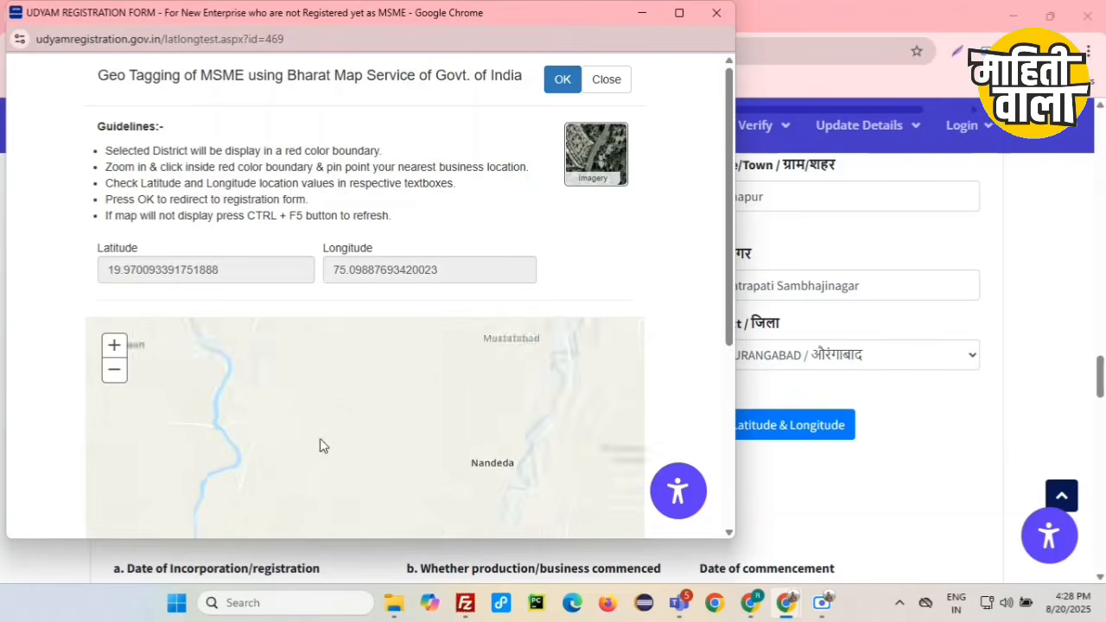
{"action": "left_click_drag", "start_coordinate": [268, 452], "coordinate": [541, 424]}
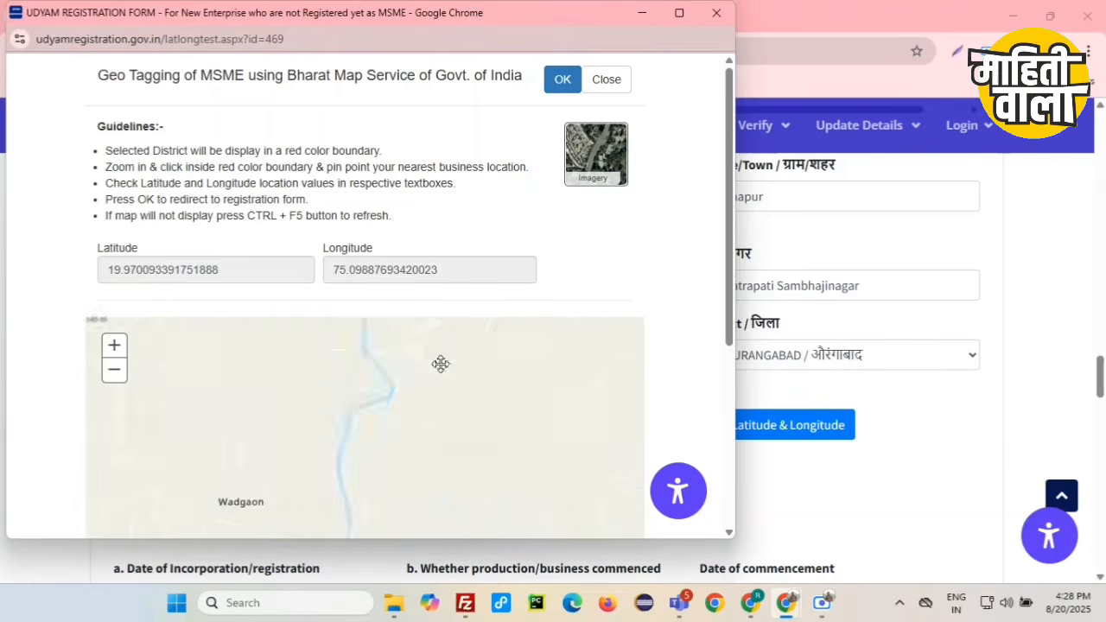
{"action": "left_click_drag", "start_coordinate": [343, 383], "coordinate": [593, 377]}
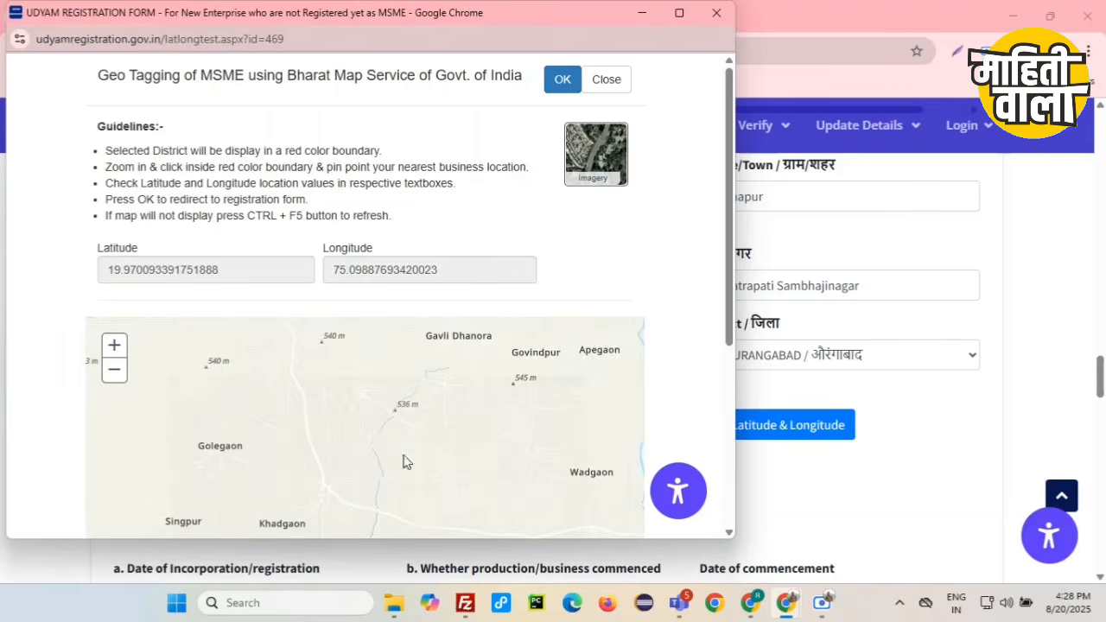
{"action": "left_click_drag", "start_coordinate": [247, 491], "coordinate": [271, 355]}
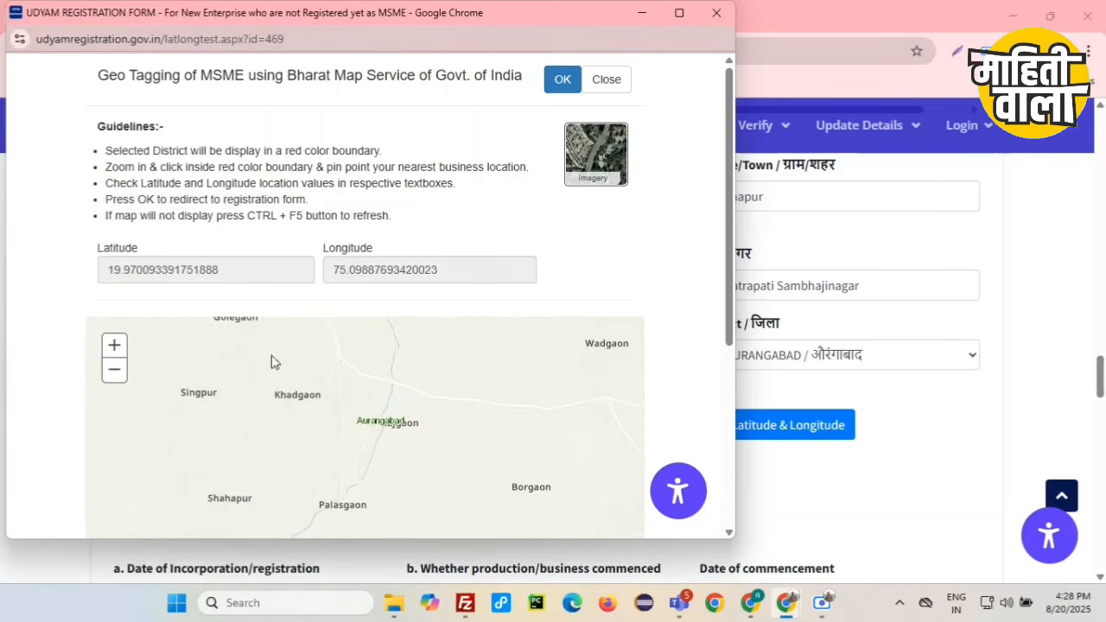
{"action": "scroll", "coordinate": [246, 498], "scroll_direction": "up", "scroll_amount": 1}
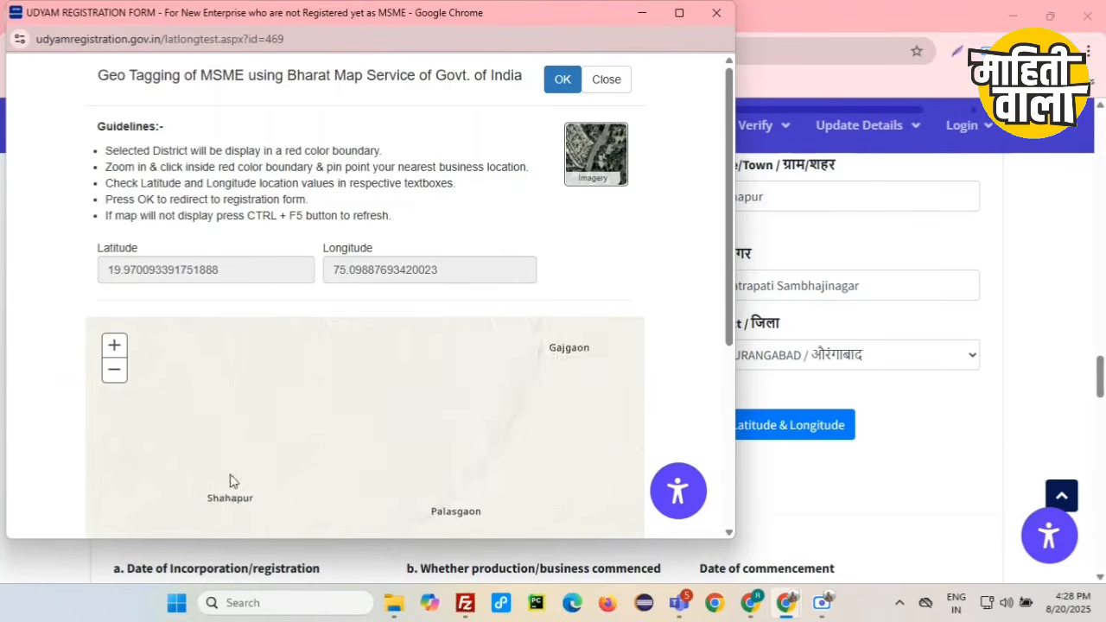
{"action": "left_click_drag", "start_coordinate": [230, 481], "coordinate": [305, 398]}
{"action": "scroll", "coordinate": [305, 397], "scroll_direction": "up", "scroll_amount": 1}
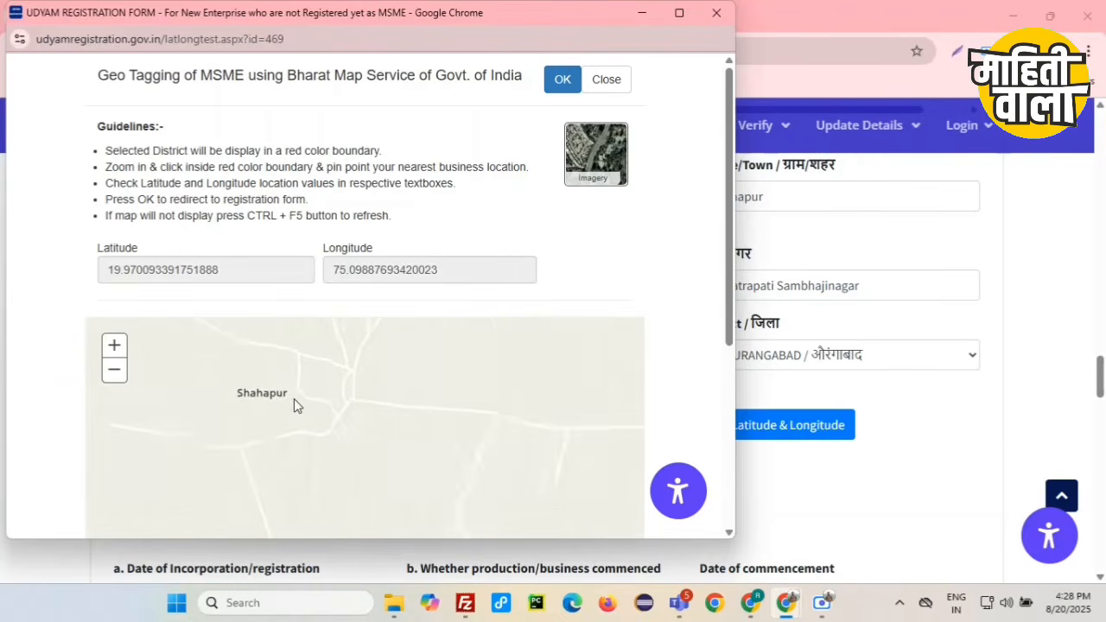
{"action": "scroll", "coordinate": [278, 408], "scroll_direction": "up", "scroll_amount": 1}
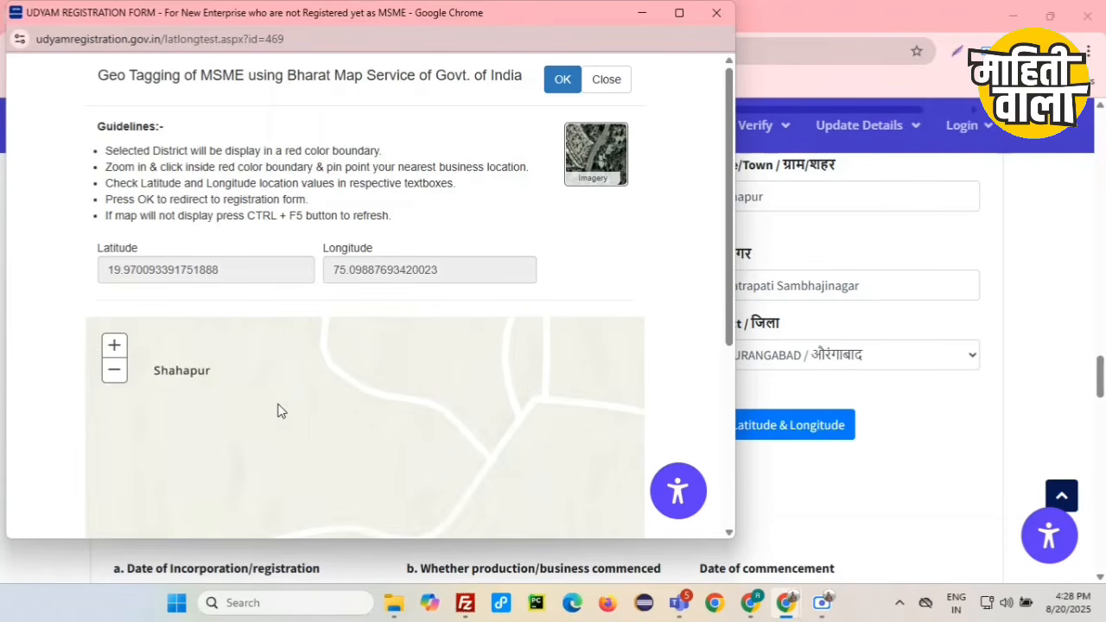
{"action": "left_click_drag", "start_coordinate": [278, 410], "coordinate": [191, 375]}
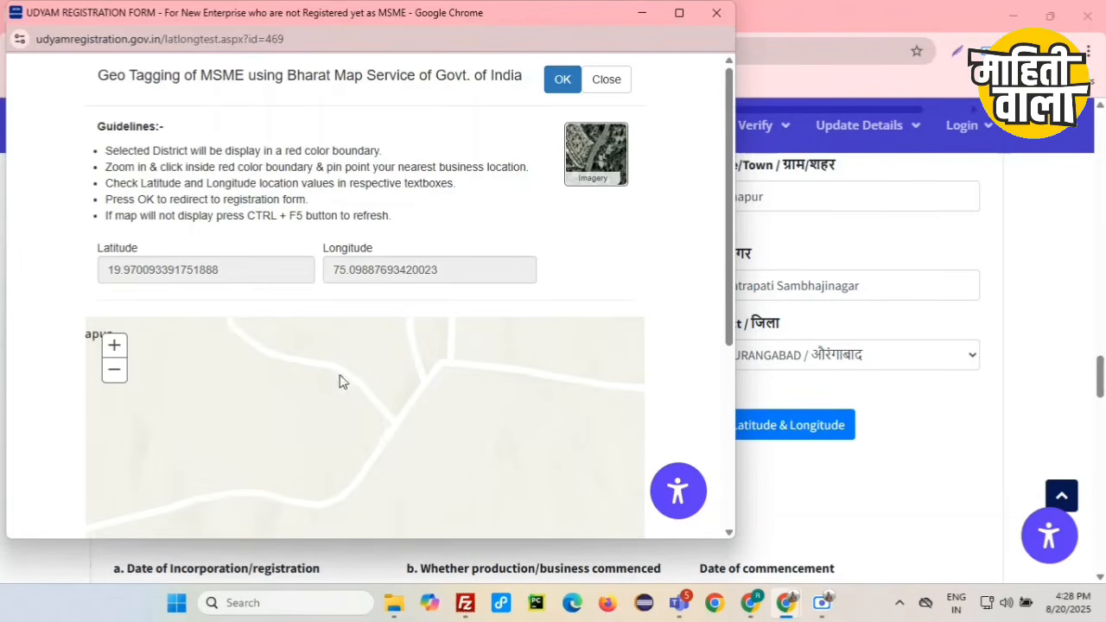
{"action": "scroll", "coordinate": [352, 398], "scroll_direction": "down", "scroll_amount": 1}
{"action": "scroll", "coordinate": [352, 400], "scroll_direction": "down", "scroll_amount": 1}
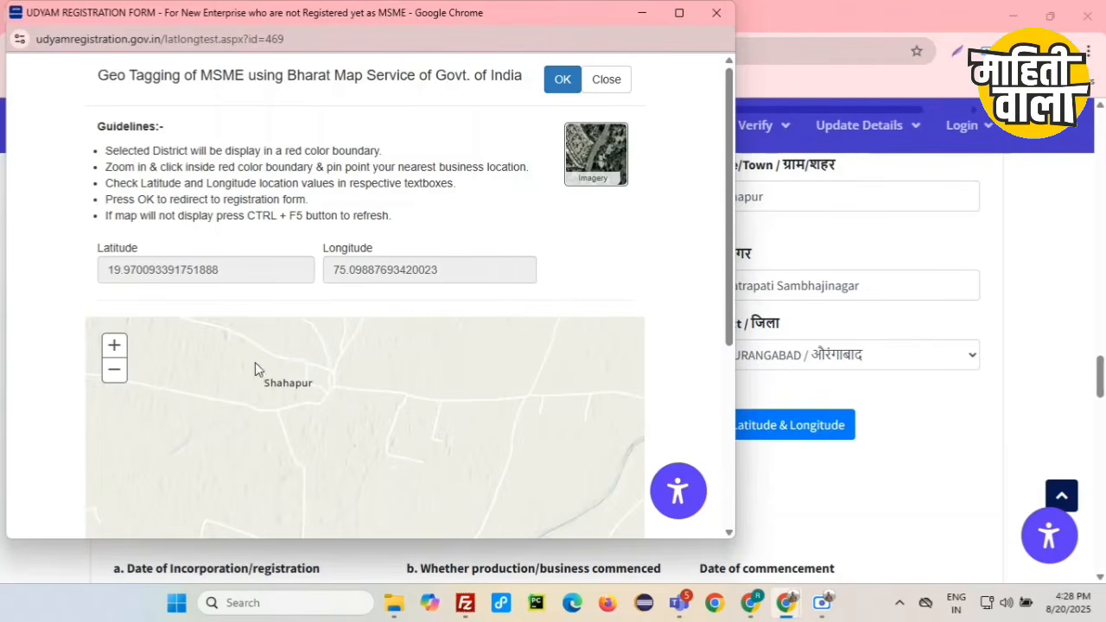
{"action": "scroll", "coordinate": [257, 370], "scroll_direction": "up", "scroll_amount": 1}
{"action": "scroll", "coordinate": [329, 407], "scroll_direction": "up", "scroll_amount": 2}
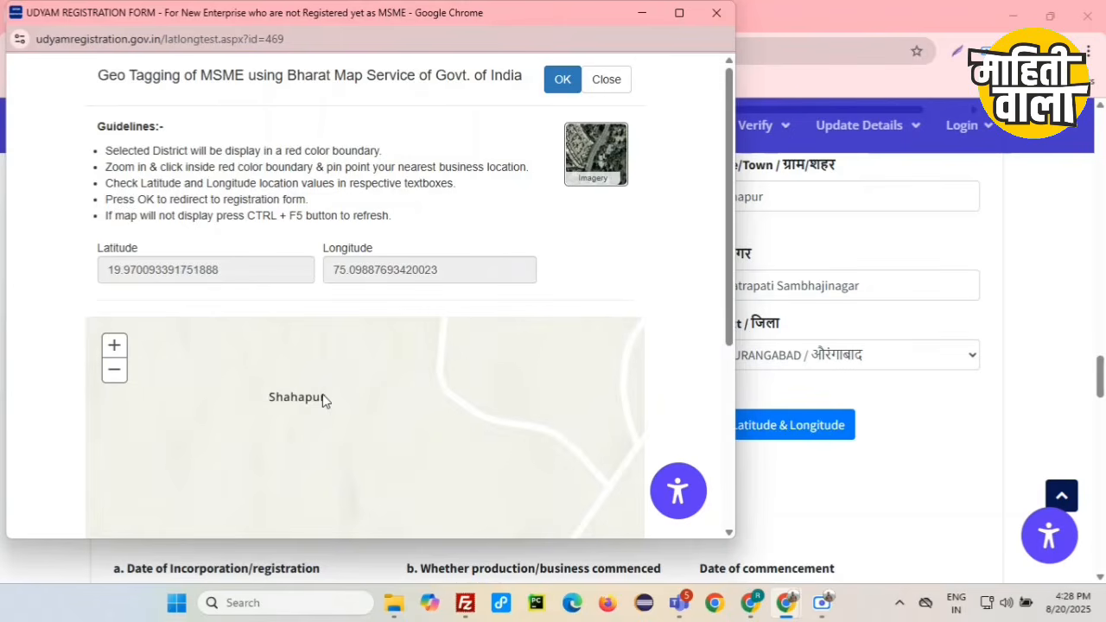
{"action": "mouse_move", "coordinate": [328, 411]}
{"action": "left_mouse_down"}
{"action": "mouse_move", "coordinate": [340, 348]}
{"action": "mouse_move", "coordinate": [343, 420]}
{"action": "left_mouse_up"}
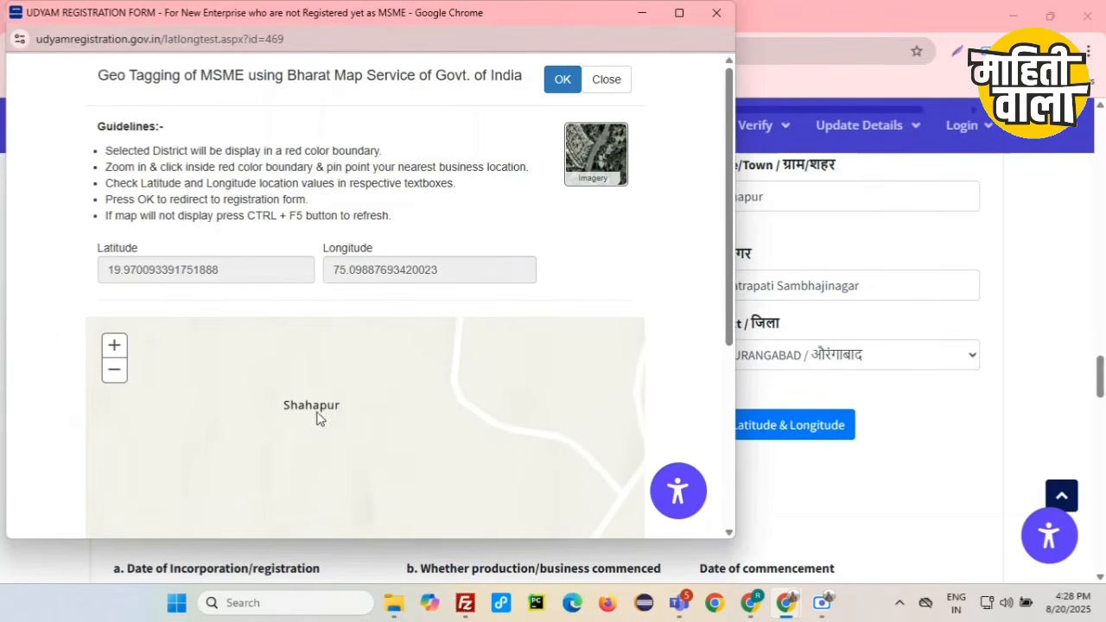
{"action": "scroll", "coordinate": [320, 413], "scroll_direction": "up", "scroll_amount": 1}
{"action": "left_click_drag", "start_coordinate": [296, 393], "coordinate": [388, 406]}
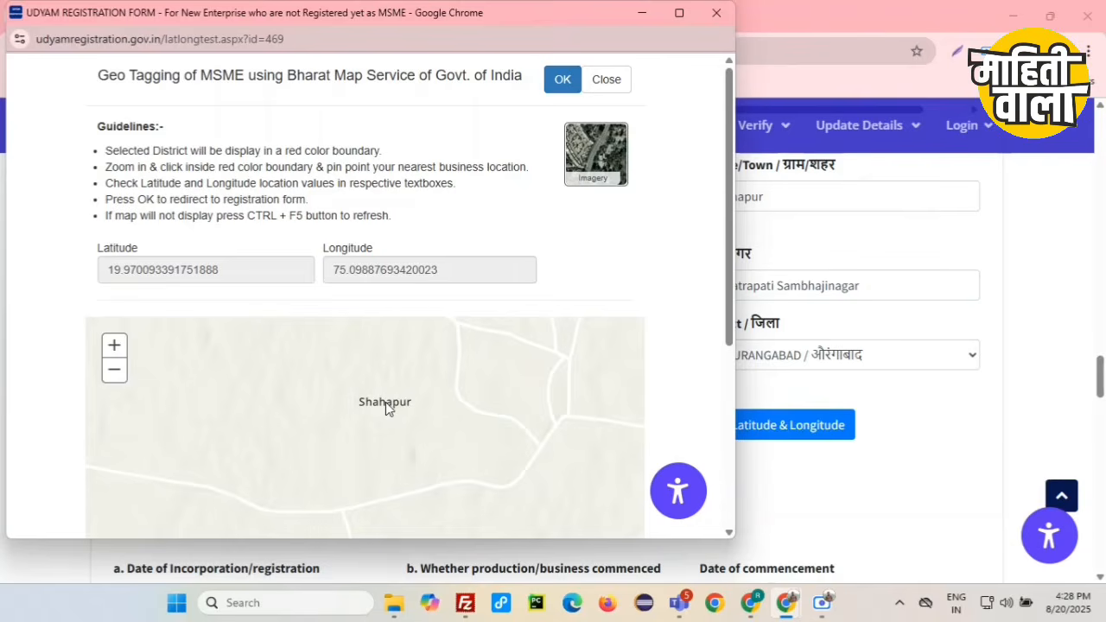
{"action": "scroll", "coordinate": [386, 407], "scroll_direction": "down", "scroll_amount": 1}
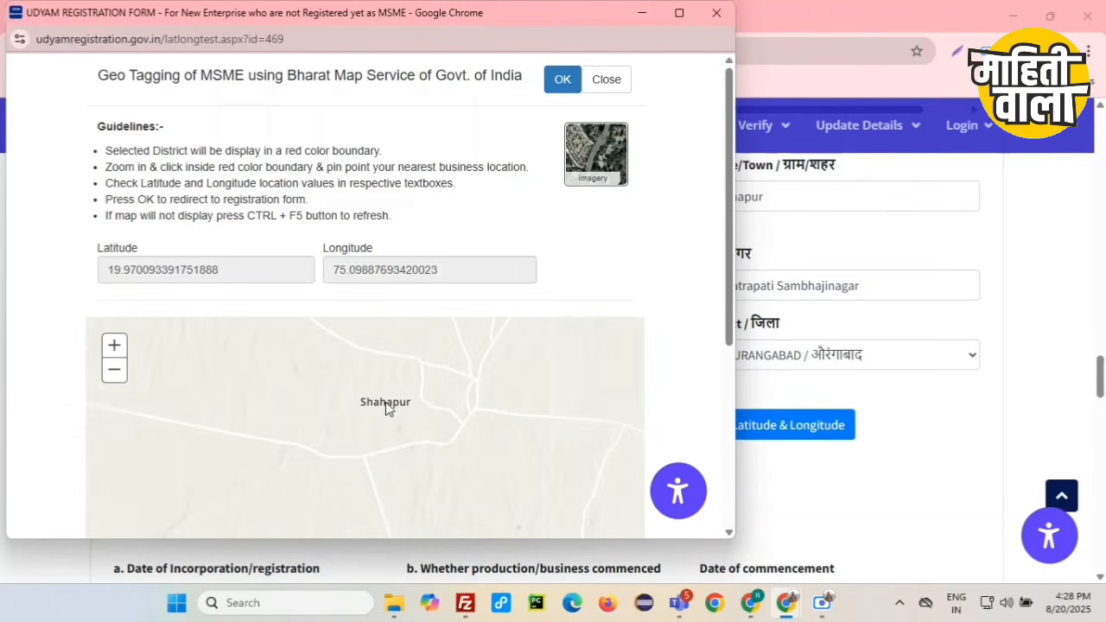
{"action": "scroll", "coordinate": [423, 393], "scroll_direction": "up", "scroll_amount": 2}
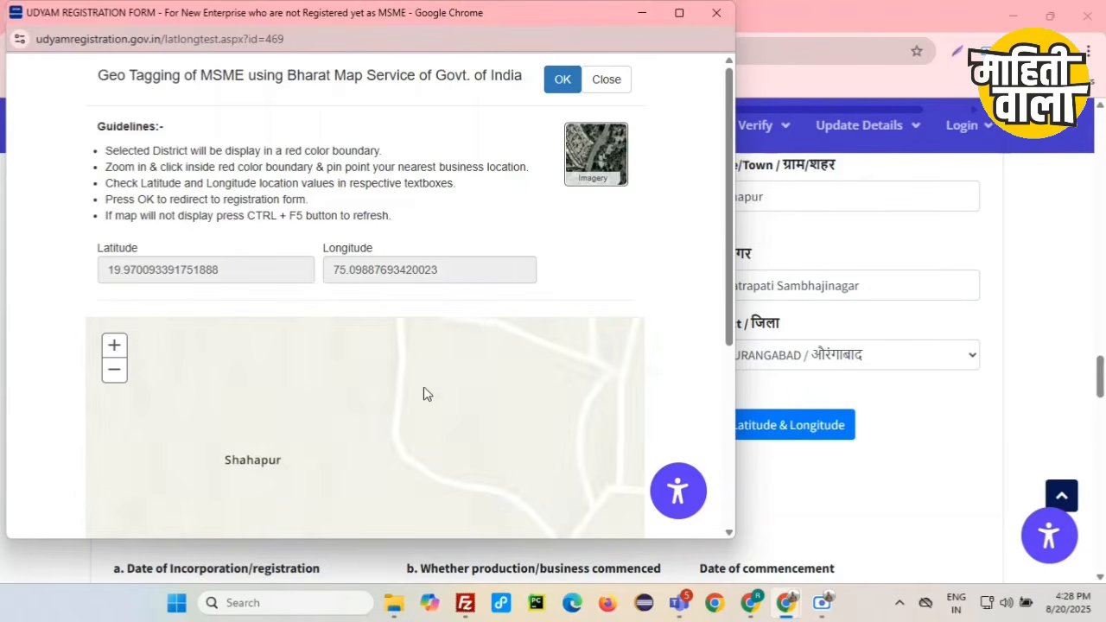
{"action": "left_click_drag", "start_coordinate": [428, 391], "coordinate": [339, 335]}
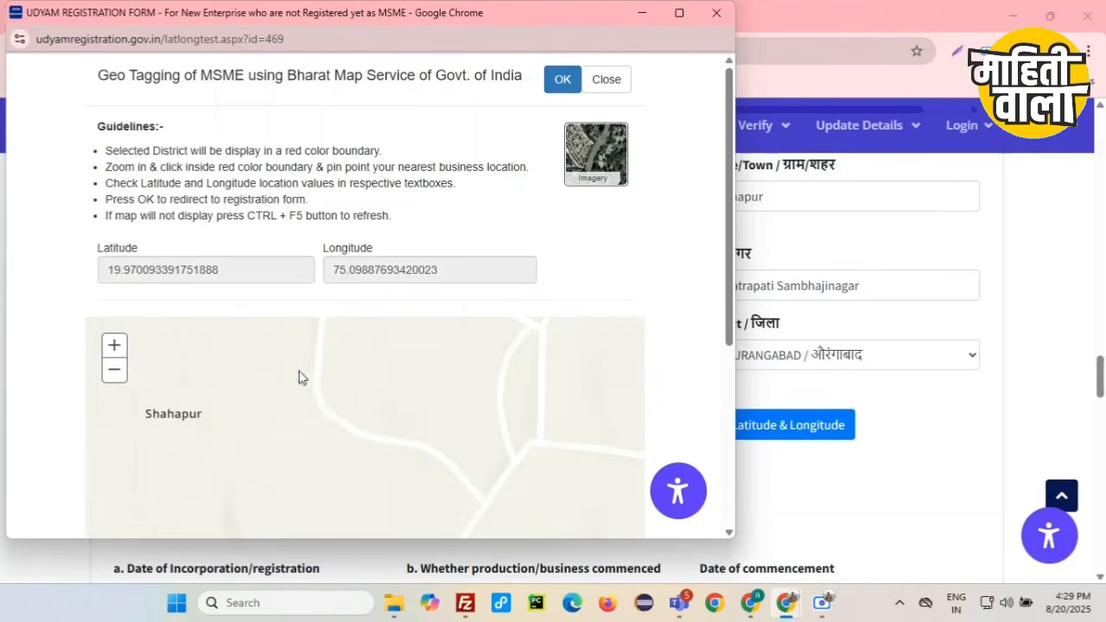
{"action": "scroll", "coordinate": [205, 427], "scroll_direction": "up", "scroll_amount": 1}
{"action": "left_click_drag", "start_coordinate": [204, 422], "coordinate": [447, 408]}
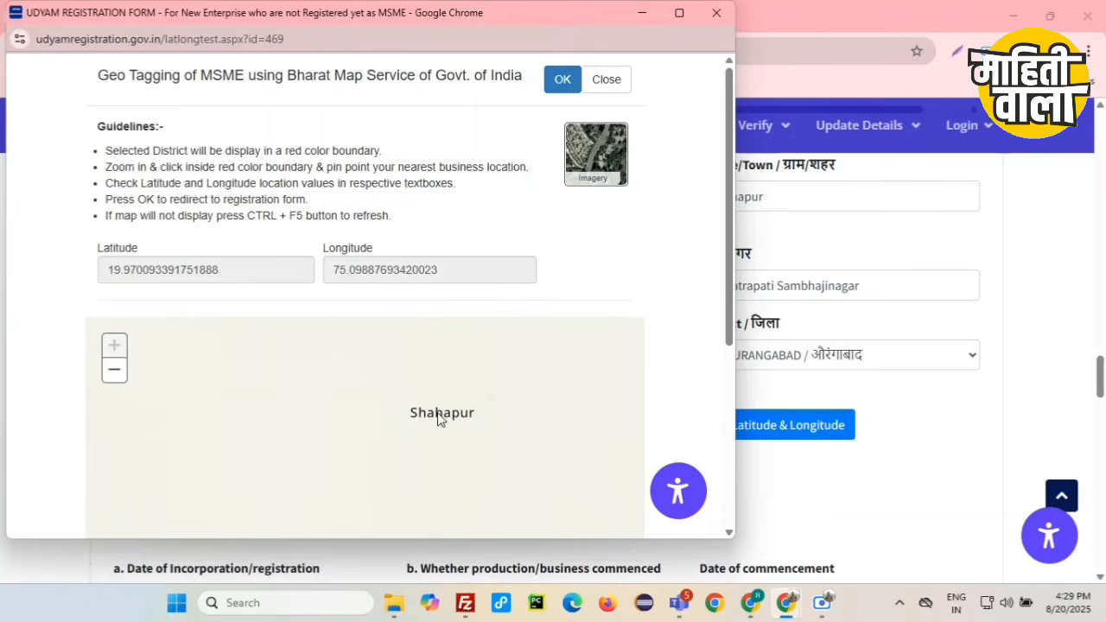
{"action": "left_click", "coordinate": [443, 415]}
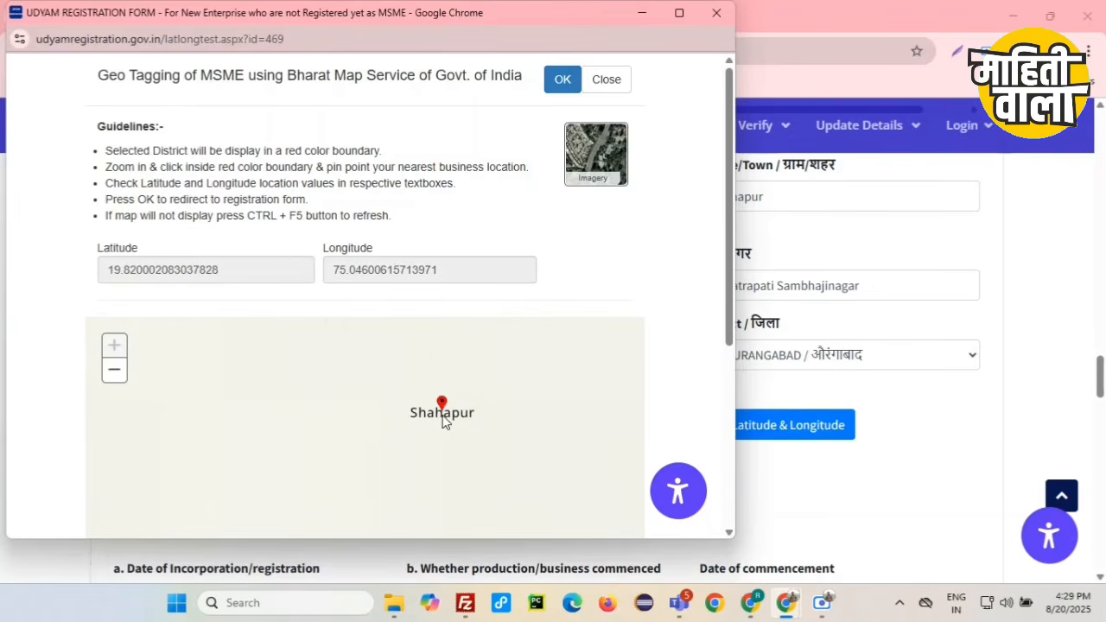
{"action": "left_click", "coordinate": [562, 79]}
{"action": "scroll", "coordinate": [591, 424], "scroll_direction": "down", "scroll_amount": 2}
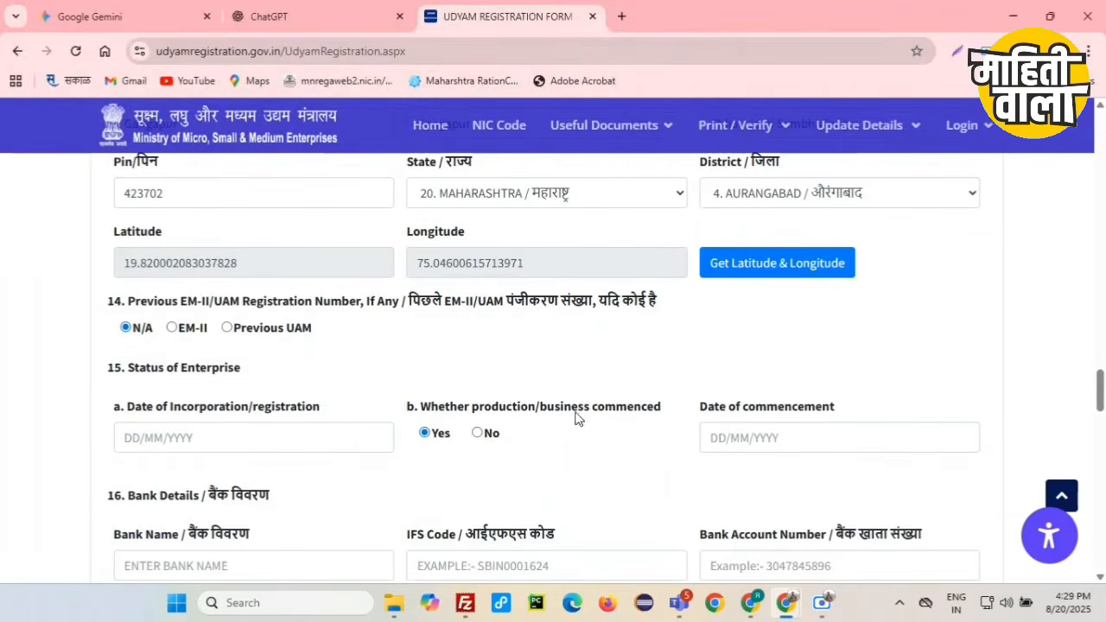
Set the date of incorporation to 01/01/2024
{"action": "left_click", "coordinate": [229, 440]}
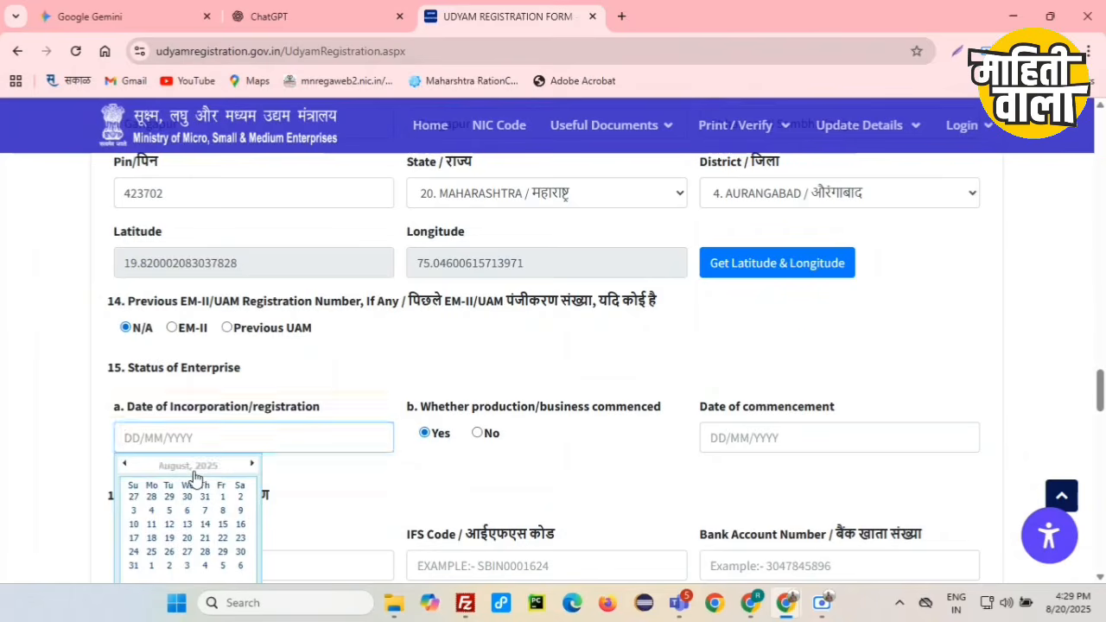
{"action": "left_click", "coordinate": [207, 465]}
{"action": "left_click", "coordinate": [140, 474]}
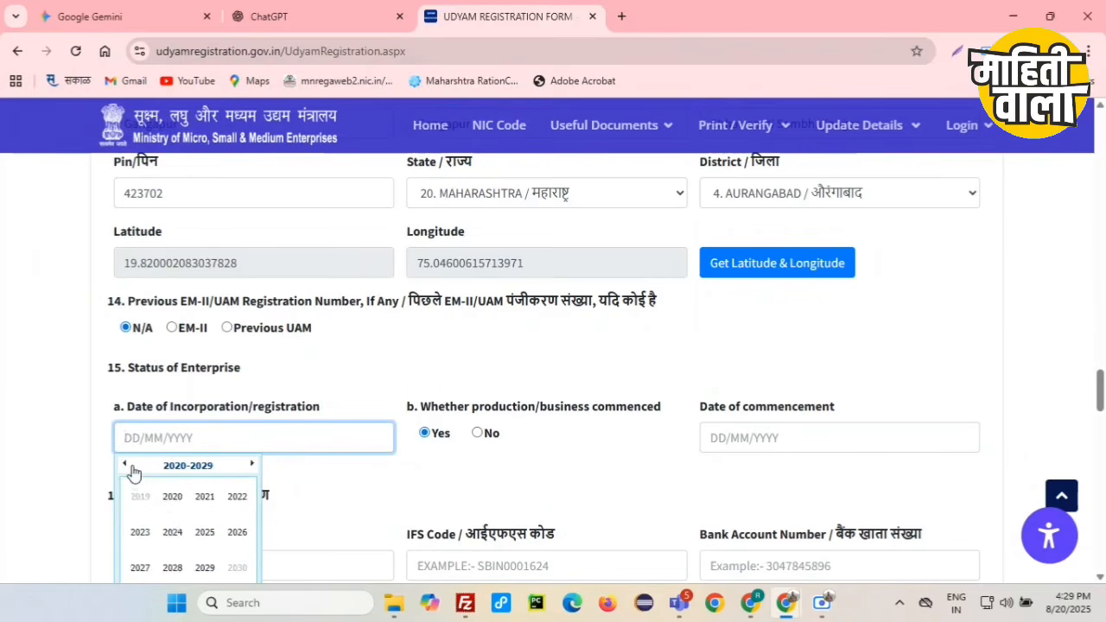
{"action": "left_click", "coordinate": [172, 534]}
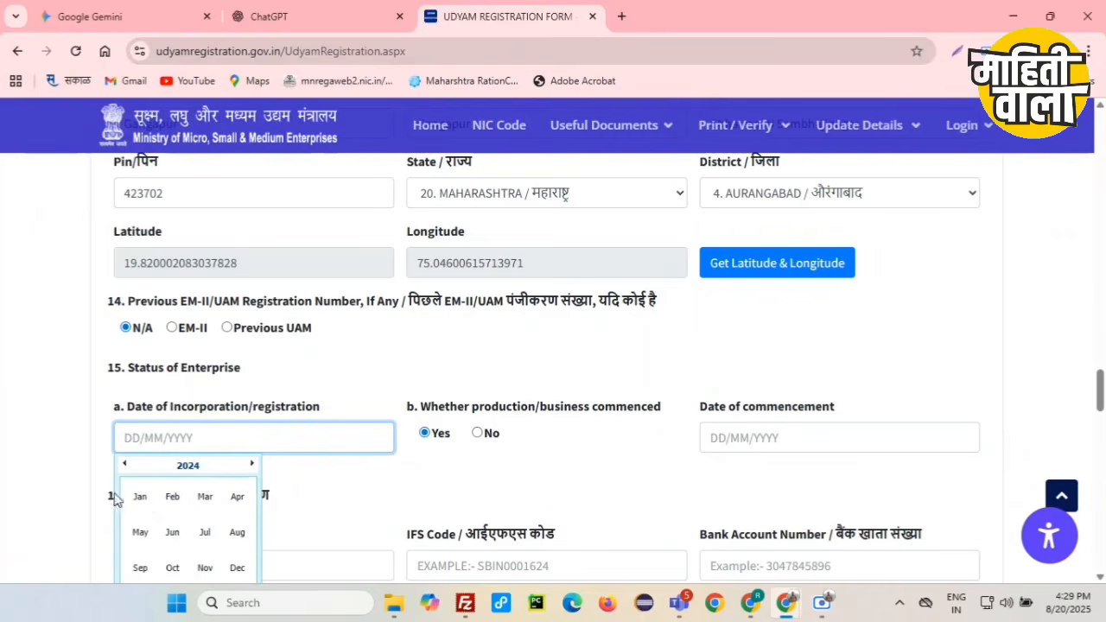
{"action": "left_click", "coordinate": [137, 499]}
{"action": "left_click", "coordinate": [151, 497]}
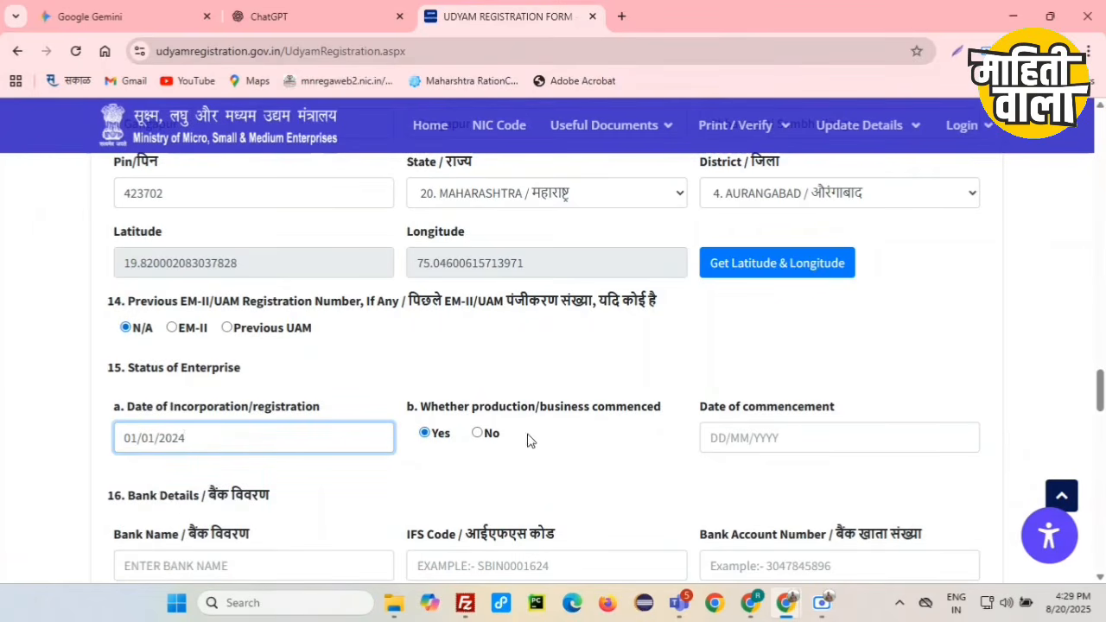
Answer No to whether production or business has commenced
{"action": "scroll", "coordinate": [521, 453], "scroll_direction": "down", "scroll_amount": 1}
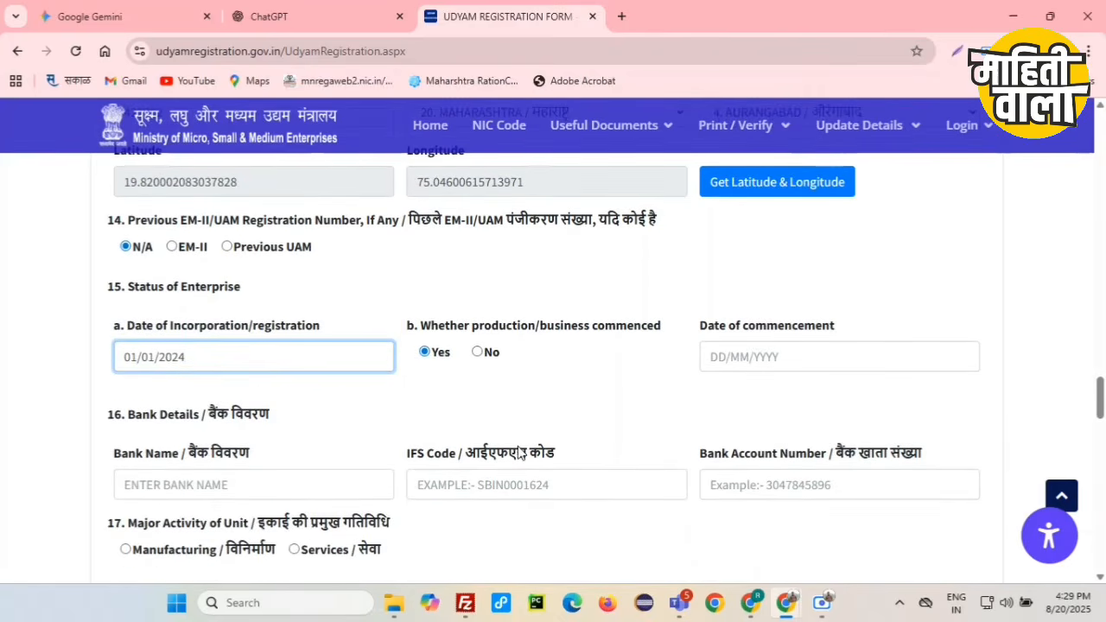
{"action": "left_click", "coordinate": [480, 354]}
{"action": "left_click", "coordinate": [479, 353]}
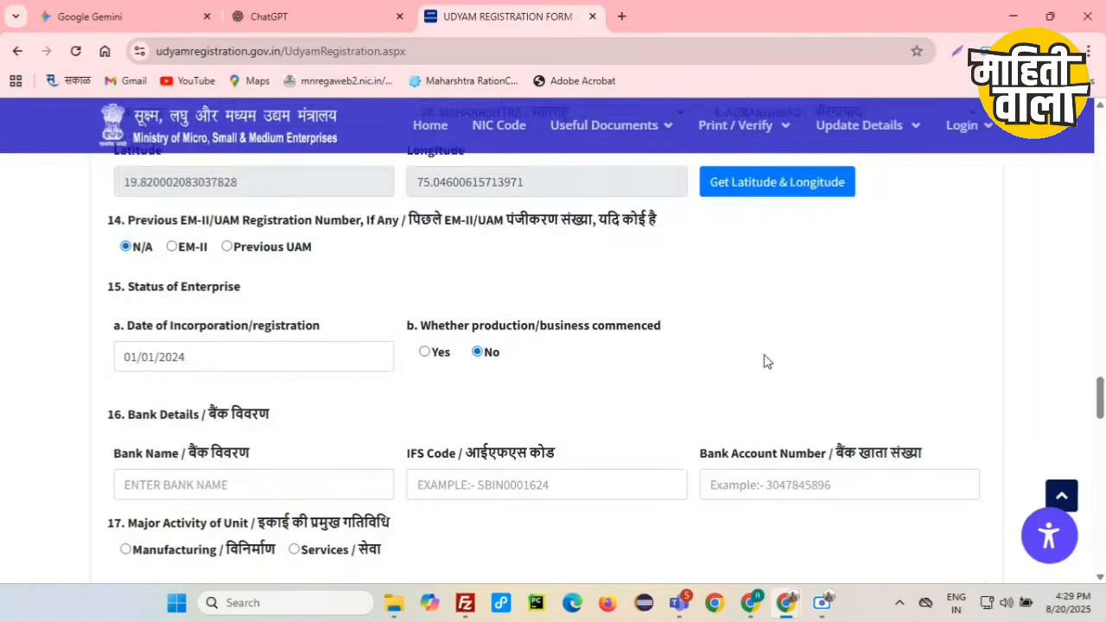
Enter bank name MAHARASHTRA GRAMIN BANK, IFS code MAHG0005120 and the bank account number
{"action": "scroll", "coordinate": [669, 382], "scroll_direction": "down", "scroll_amount": 1}
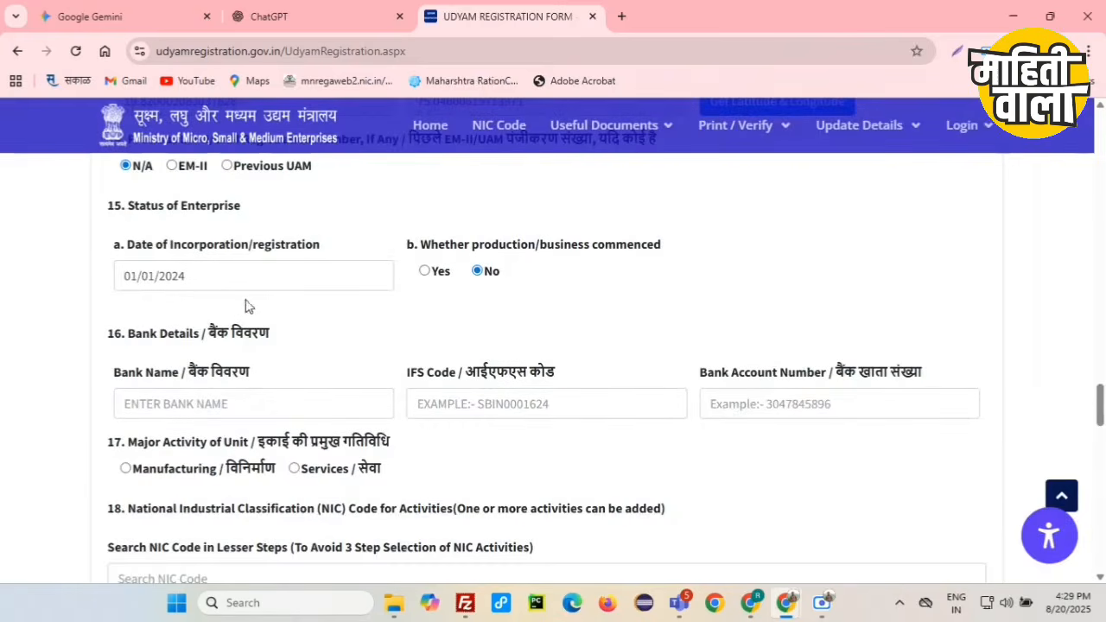
{"action": "left_click", "coordinate": [291, 414]}
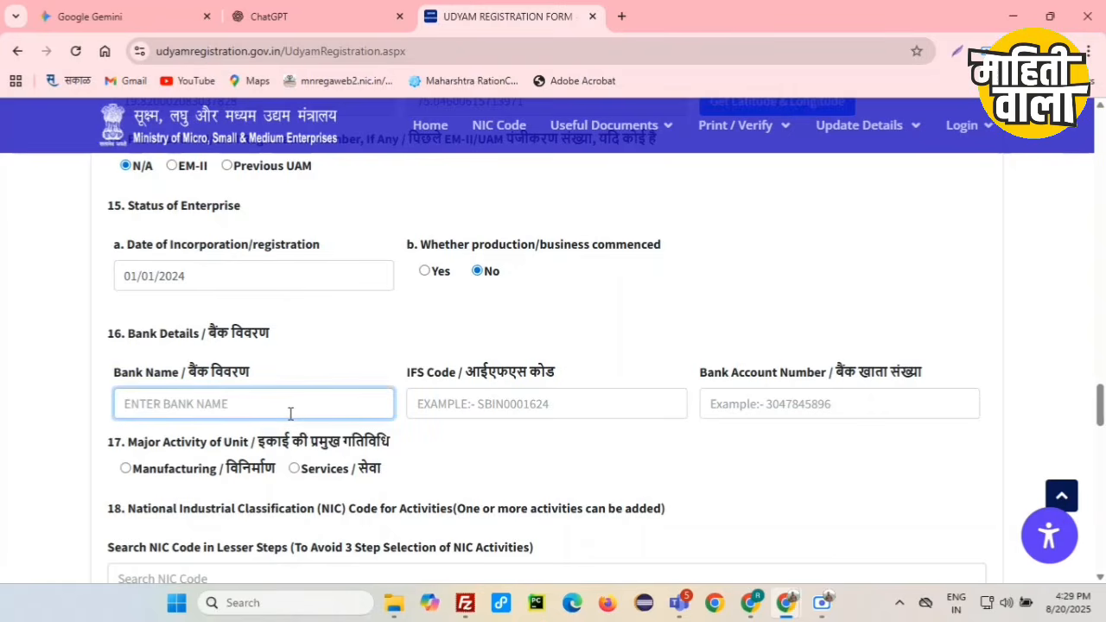
{"action": "type", "text": "MAHARA"}
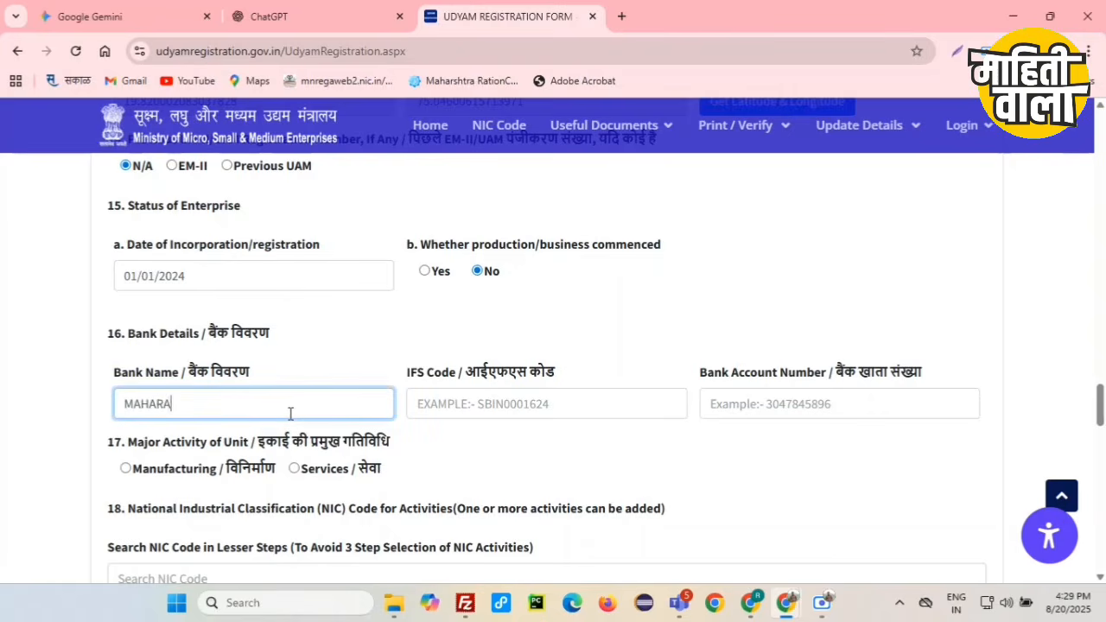
{"action": "type", "text": "SHTRA GRAMAIN"}
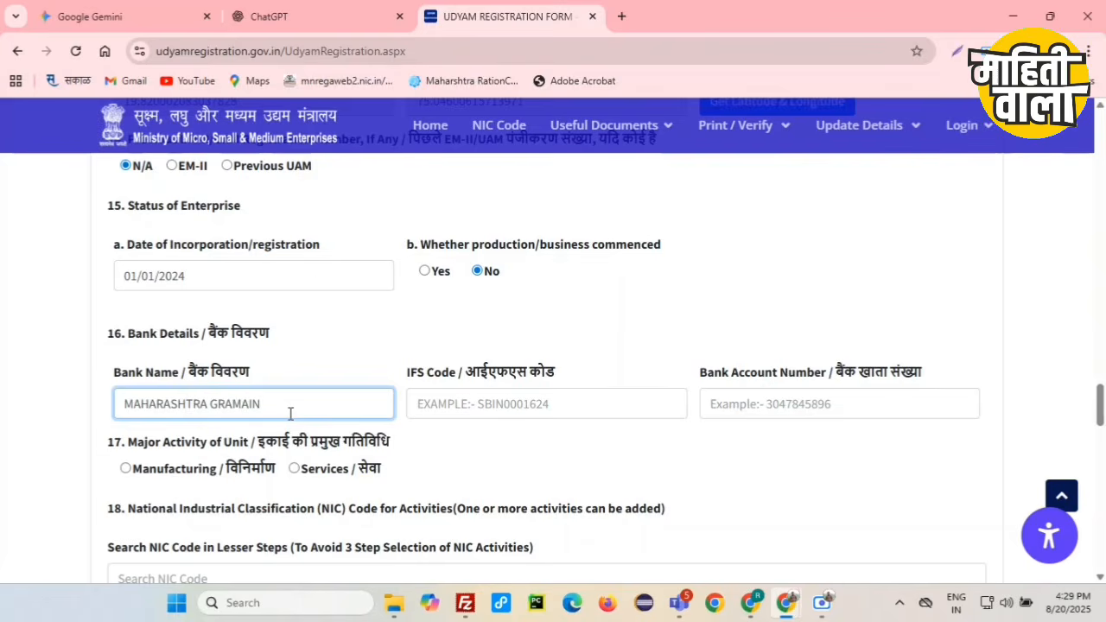
{"action": "key", "text": "BackSpace"}
{"action": "key", "text": "BackSpace"}
{"action": "type", "text": "N BANK"}
{"action": "key", "text": "Tab"}
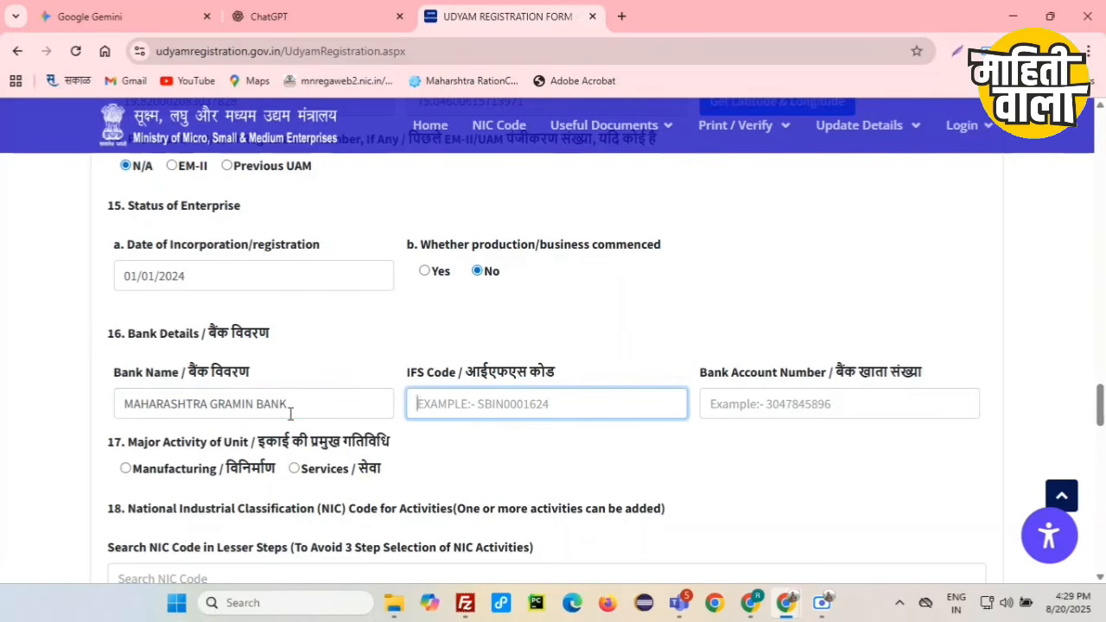
{"action": "type", "text": "MAH"}
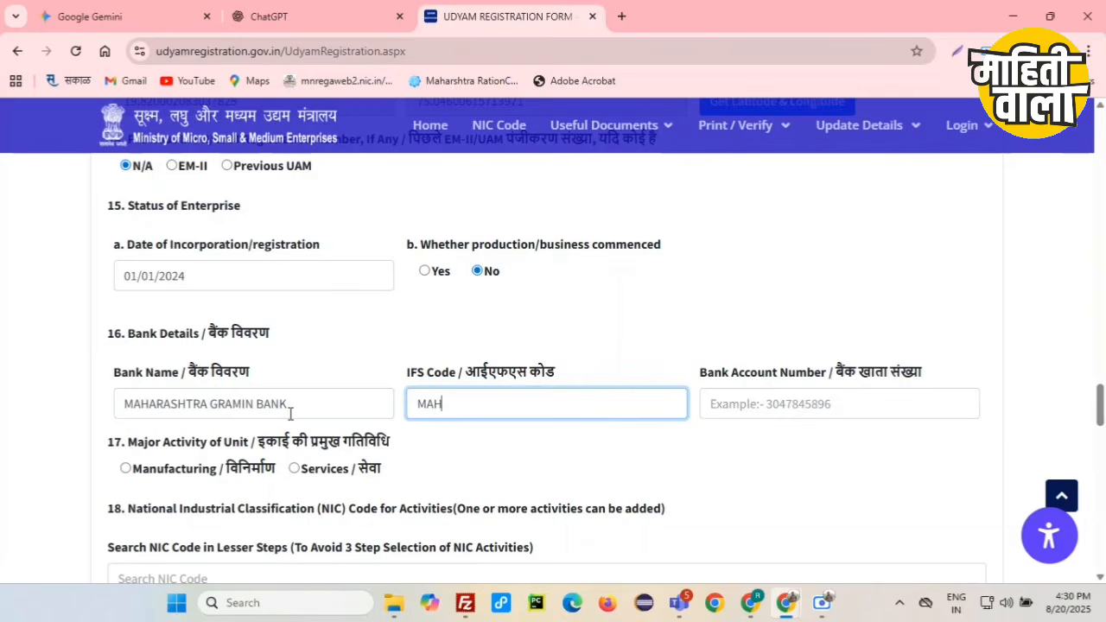
{"action": "type", "text": "G00"}
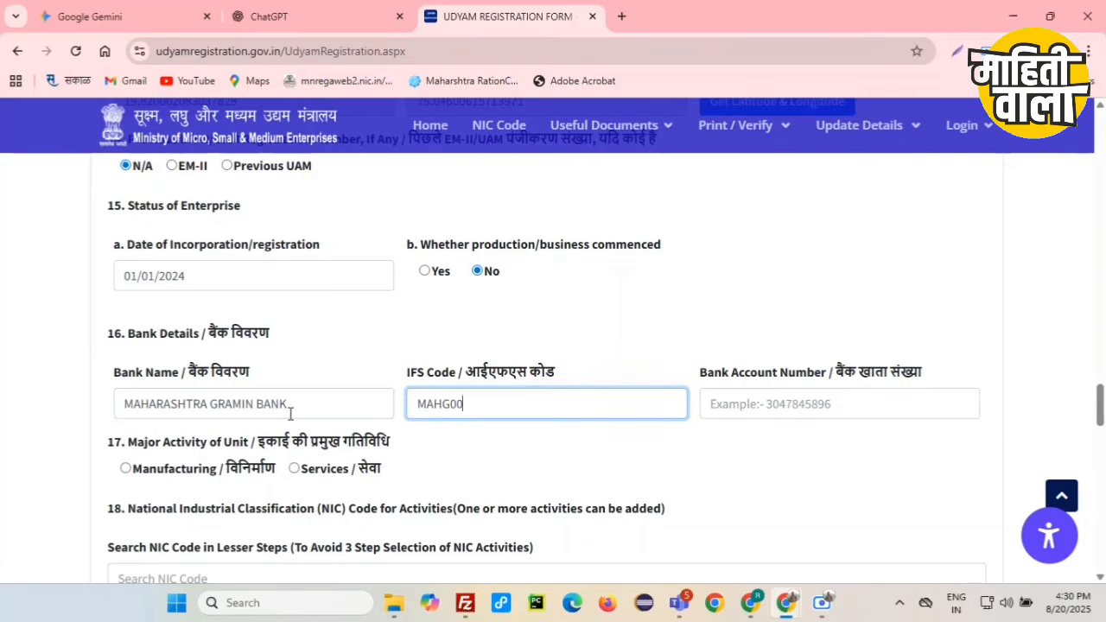
{"action": "type", "text": "05120"}
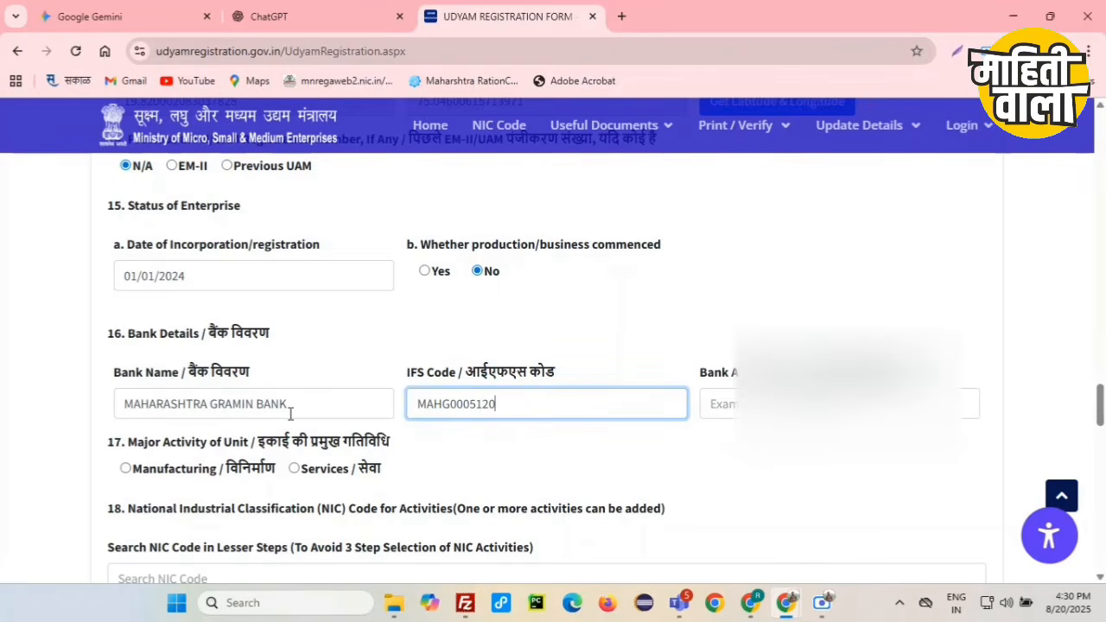
{"action": "key", "text": "Tab"}
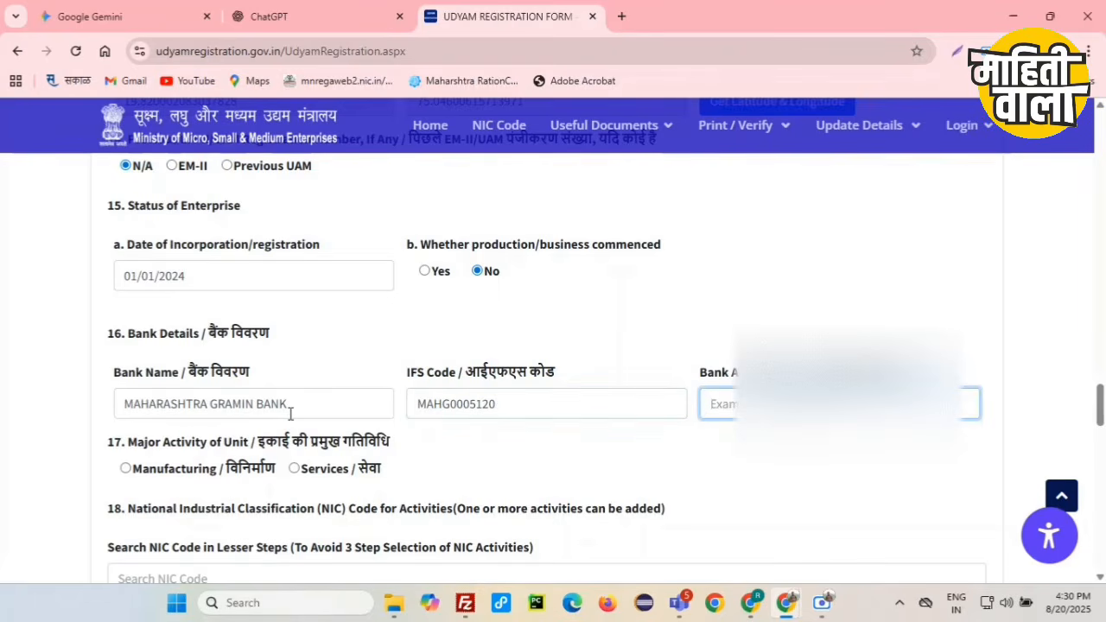
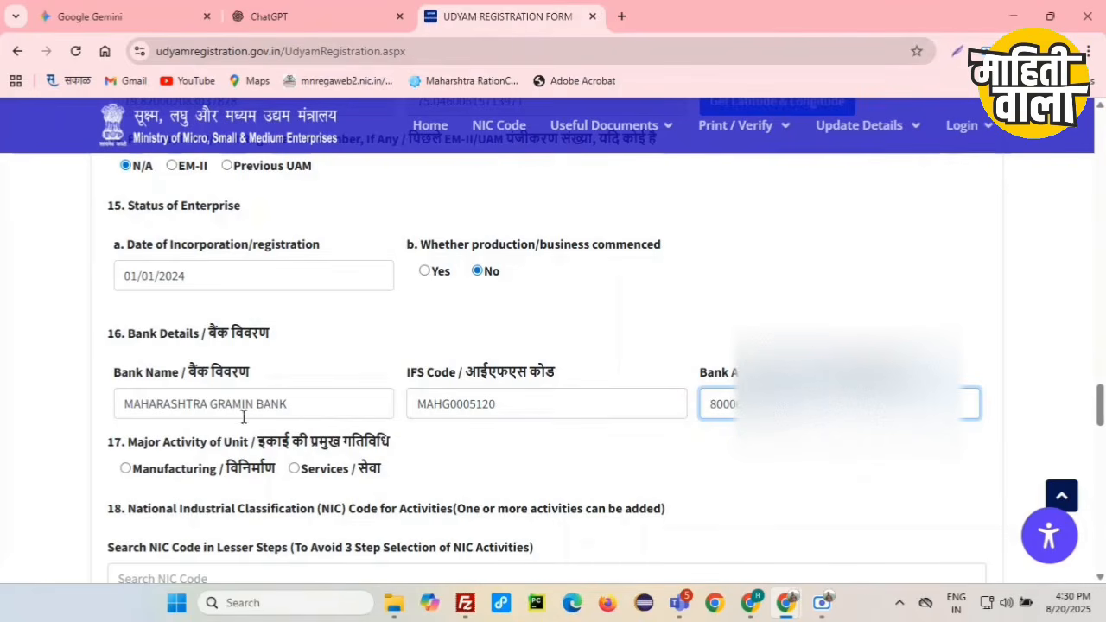
Select Services, Non-Trading as major activity and search for NIC code 78200
{"action": "scroll", "coordinate": [180, 503], "scroll_direction": "down", "scroll_amount": 1}
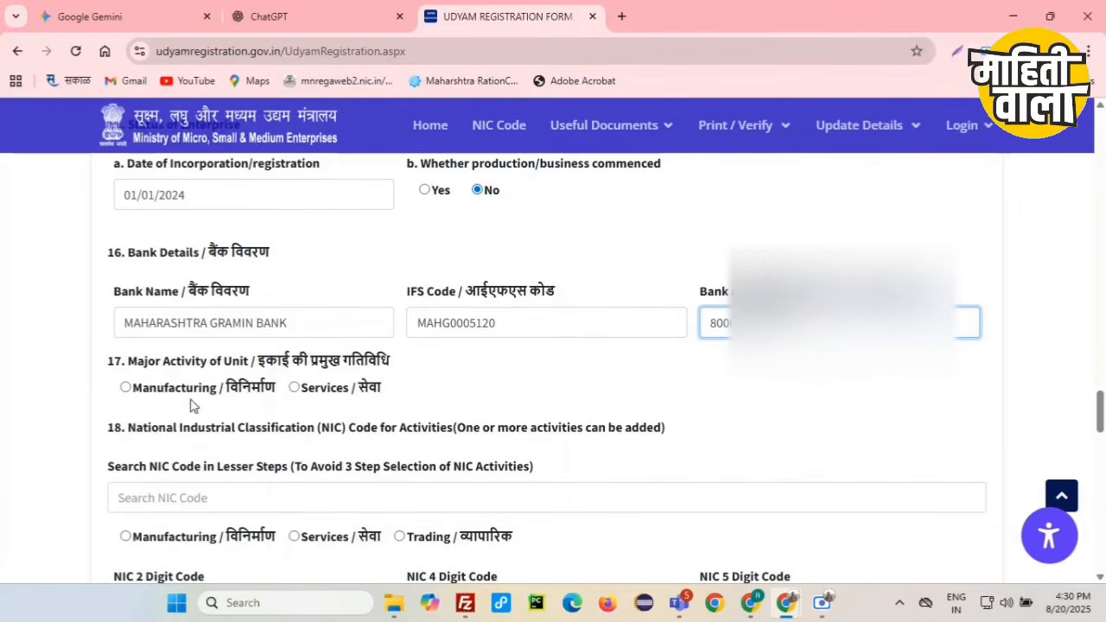
{"action": "left_click", "coordinate": [294, 388]}
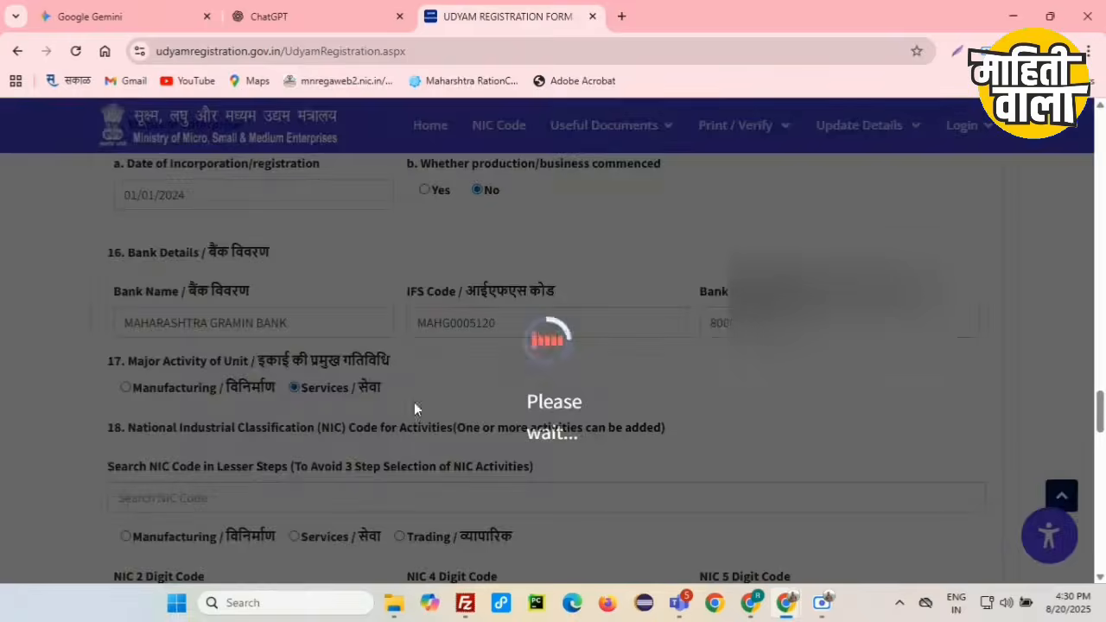
{"action": "scroll", "coordinate": [427, 425], "scroll_direction": "down", "scroll_amount": 1}
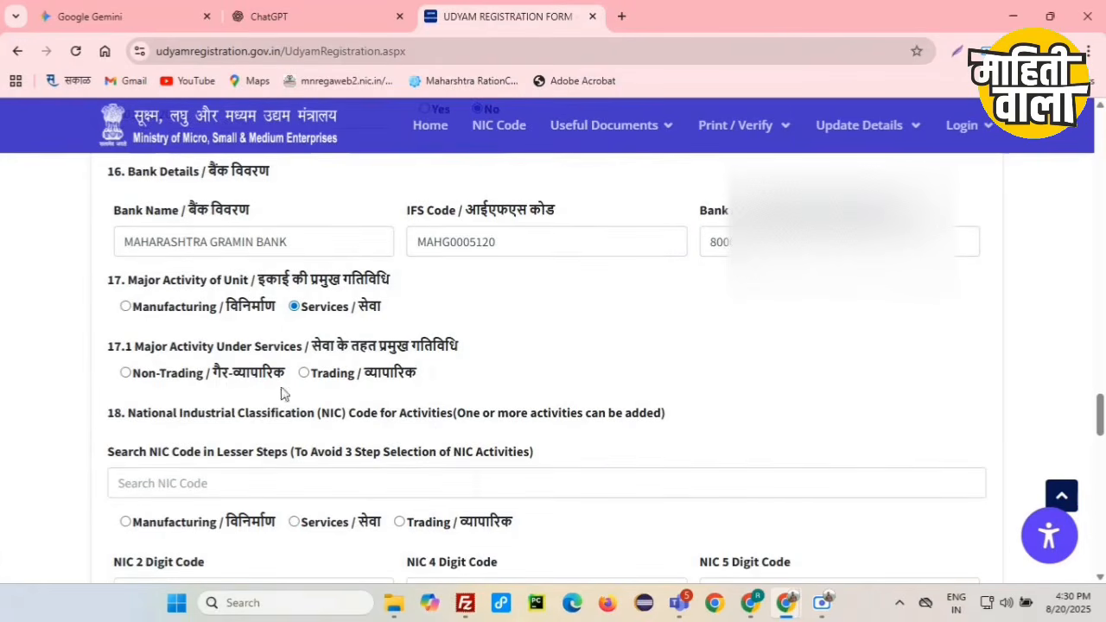
{"action": "left_click", "coordinate": [126, 375]}
{"action": "scroll", "coordinate": [383, 378], "scroll_direction": "down", "scroll_amount": 2}
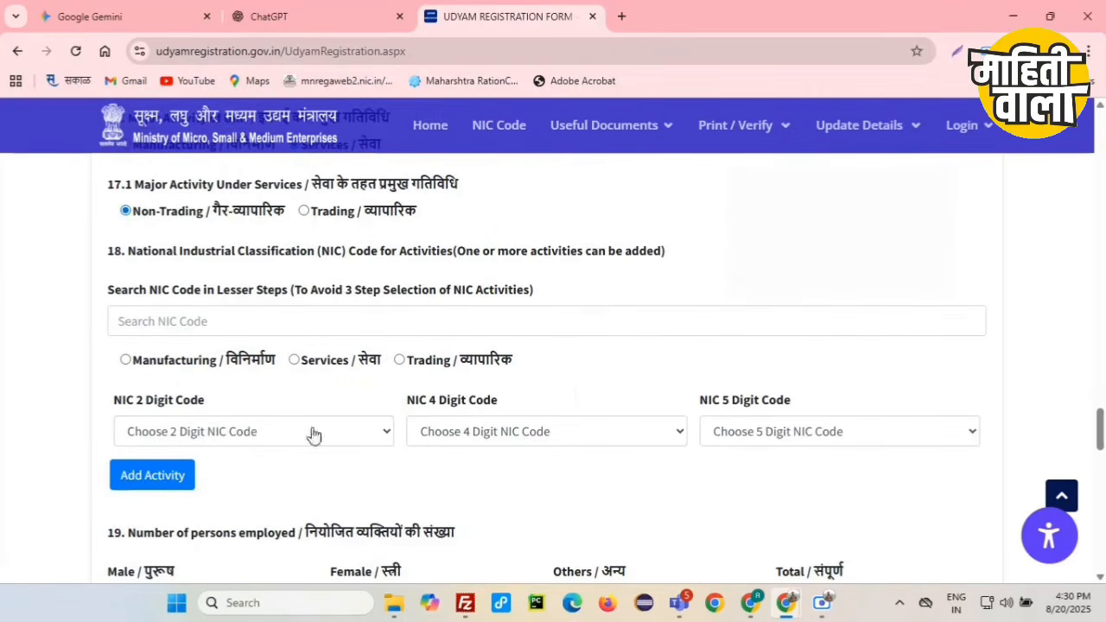
{"action": "left_click", "coordinate": [191, 320]}
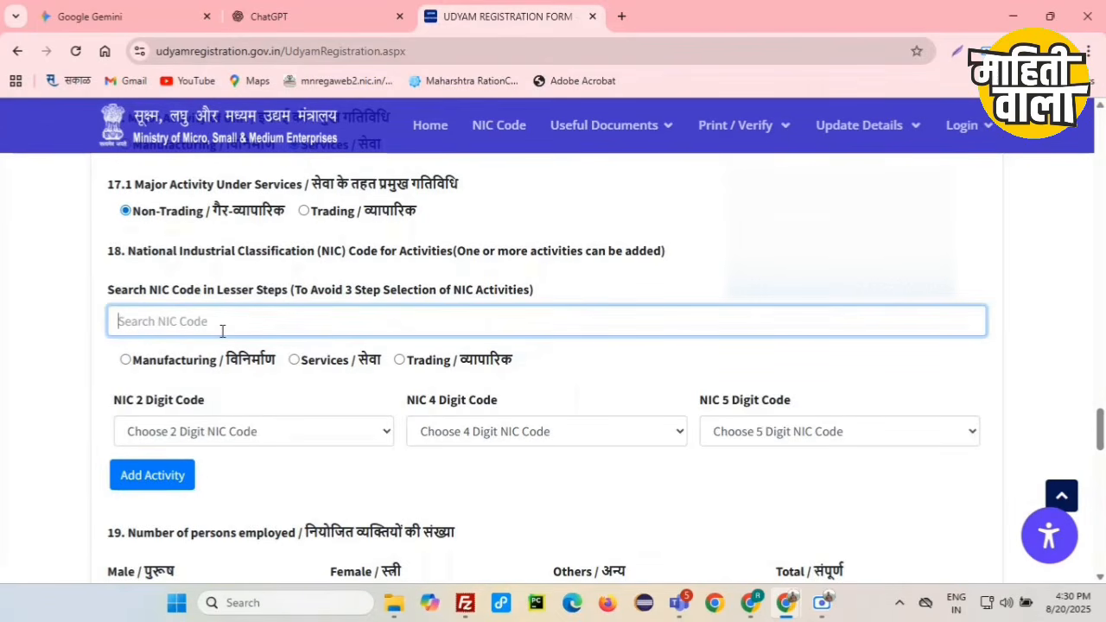
{"action": "type", "text": "782"}
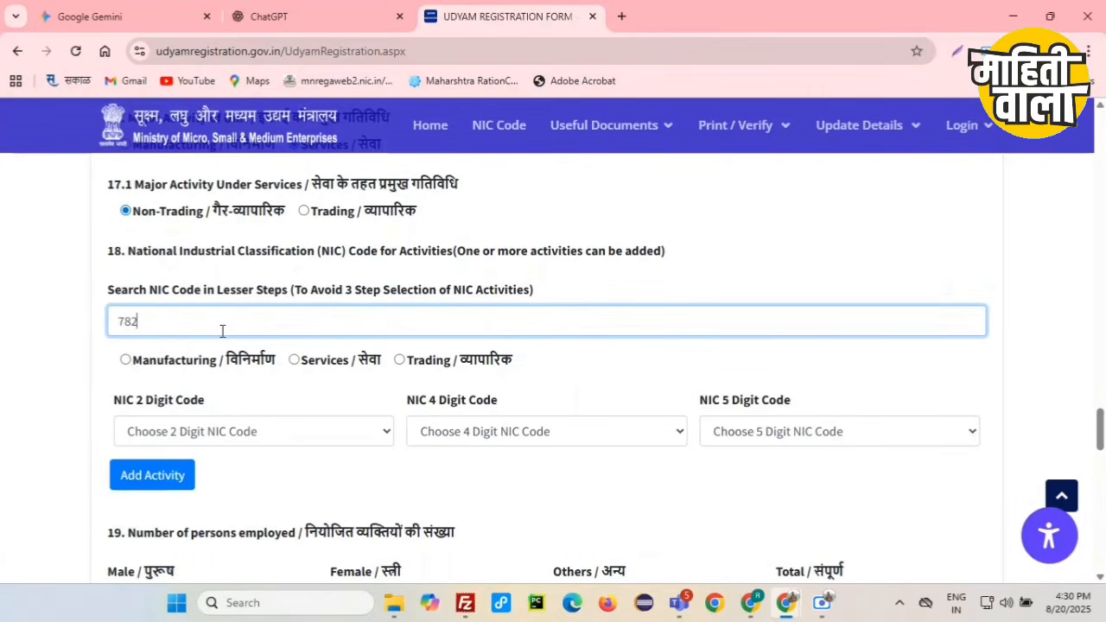
{"action": "type", "text": "00"}
Google 'manpower supply nic code' to find NIC codes 78100 and 78200, then return to the form
{"action": "left_click", "coordinate": [624, 11]}
{"action": "left_click", "coordinate": [151, 425]}
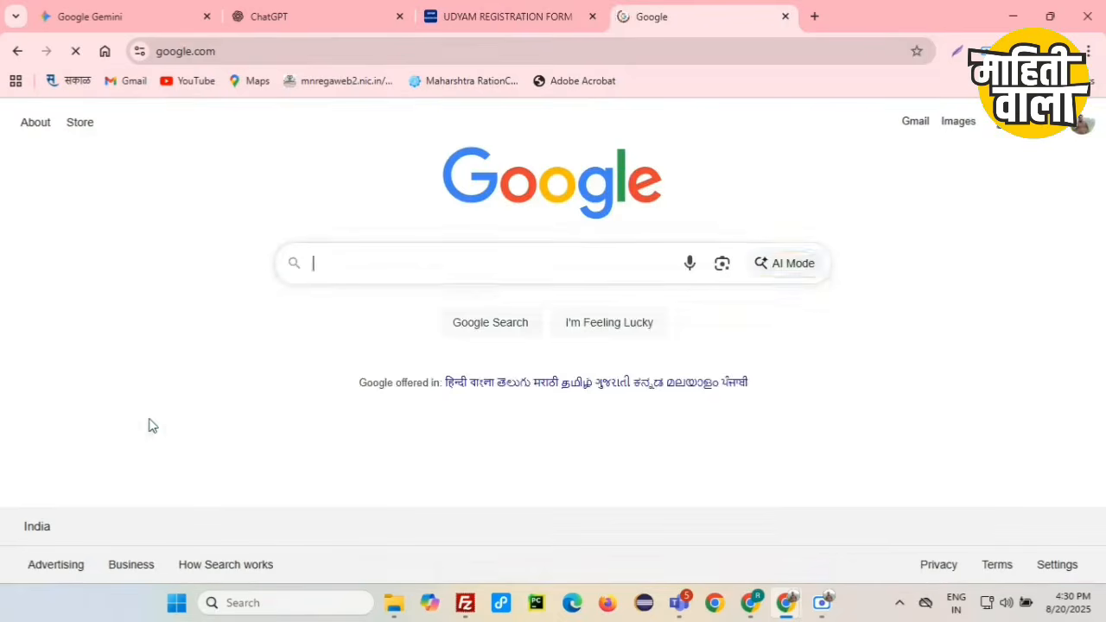
{"action": "left_click", "coordinate": [445, 271]}
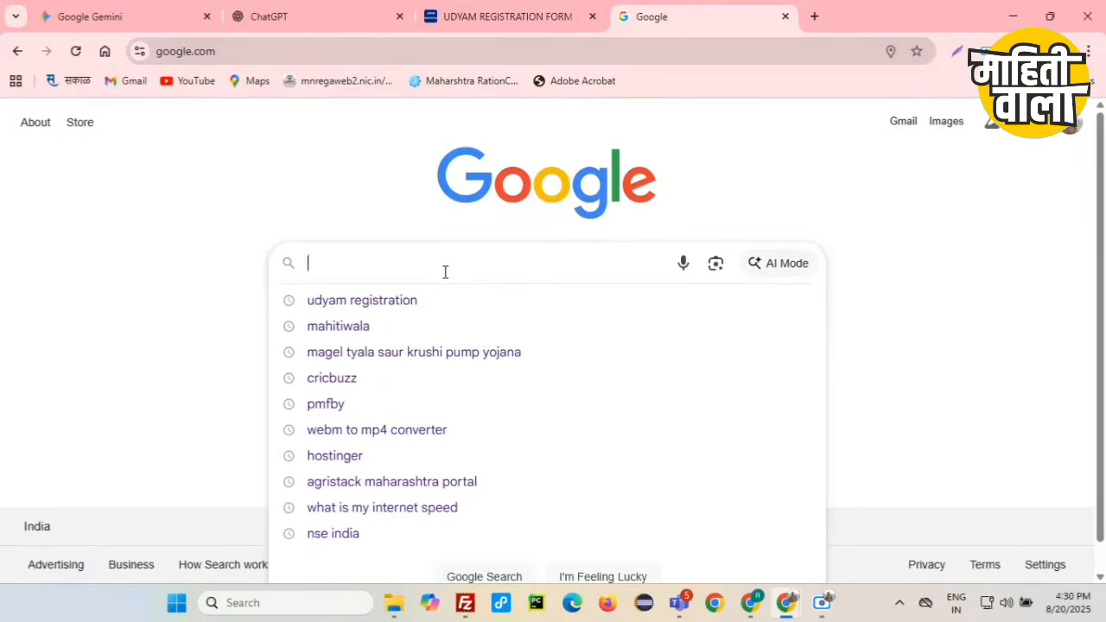
{"action": "type", "text": "manpo"}
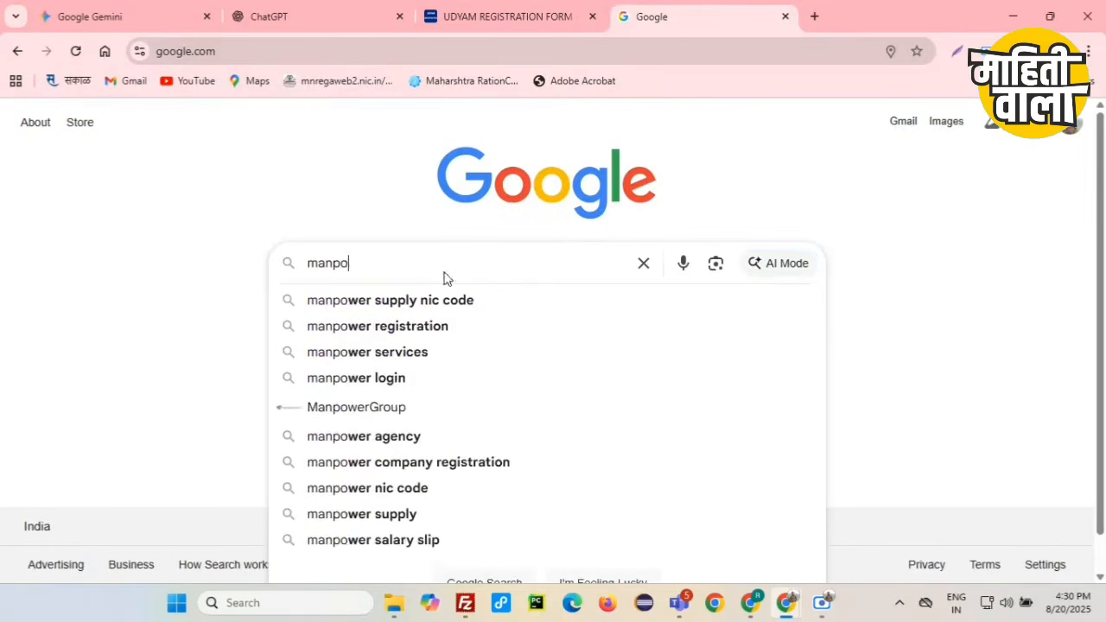
{"action": "type", "text": "wer supp"}
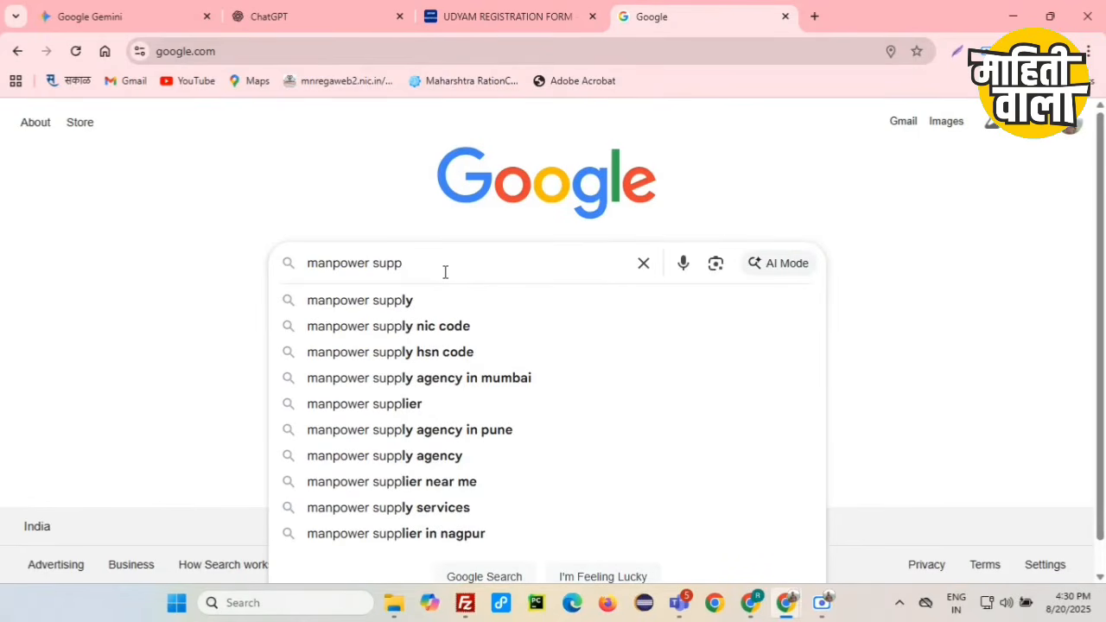
{"action": "left_click", "coordinate": [452, 327]}
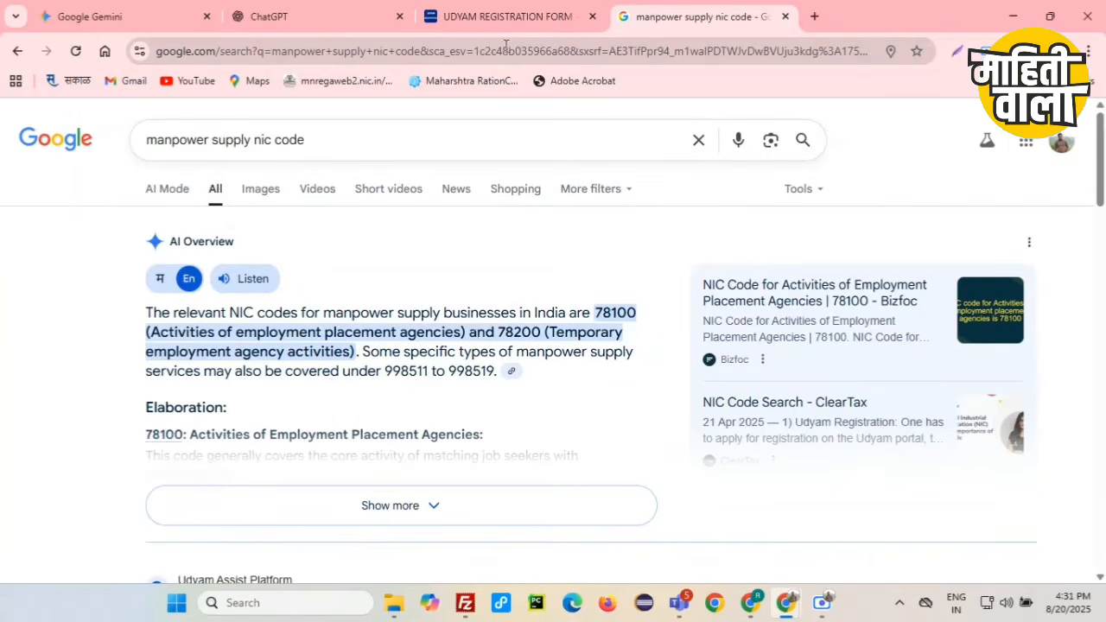
{"action": "left_click", "coordinate": [504, 16]}
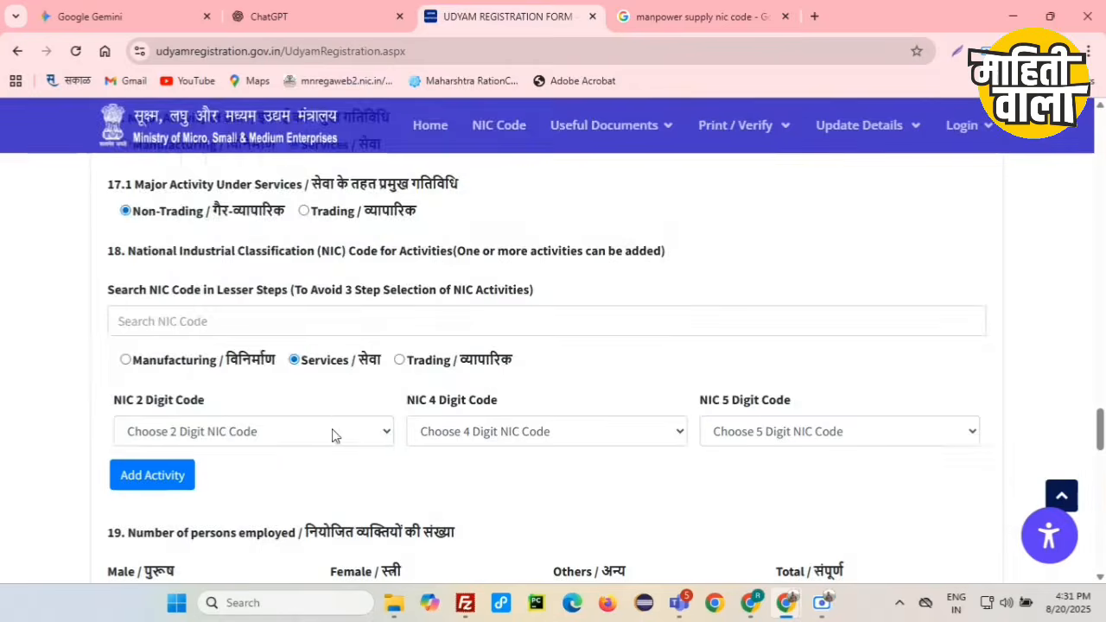
Select NIC codes 78, 7820 and 78200 Temporary employment agency activities and add the activity
{"action": "left_click", "coordinate": [335, 435]}
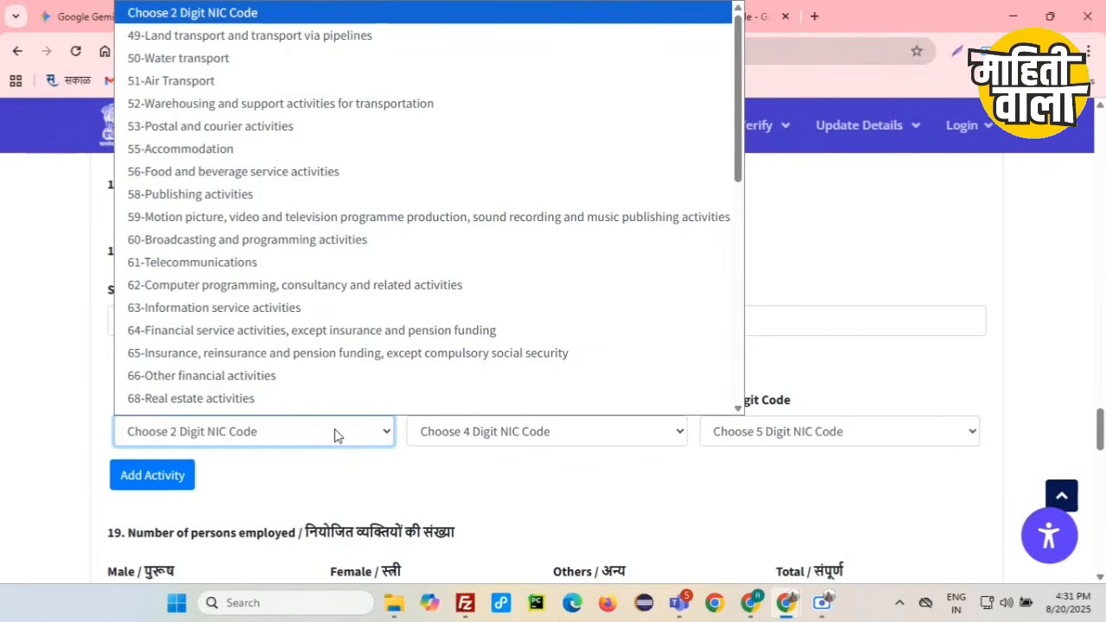
{"action": "scroll", "coordinate": [355, 363], "scroll_direction": "down", "scroll_amount": 4}
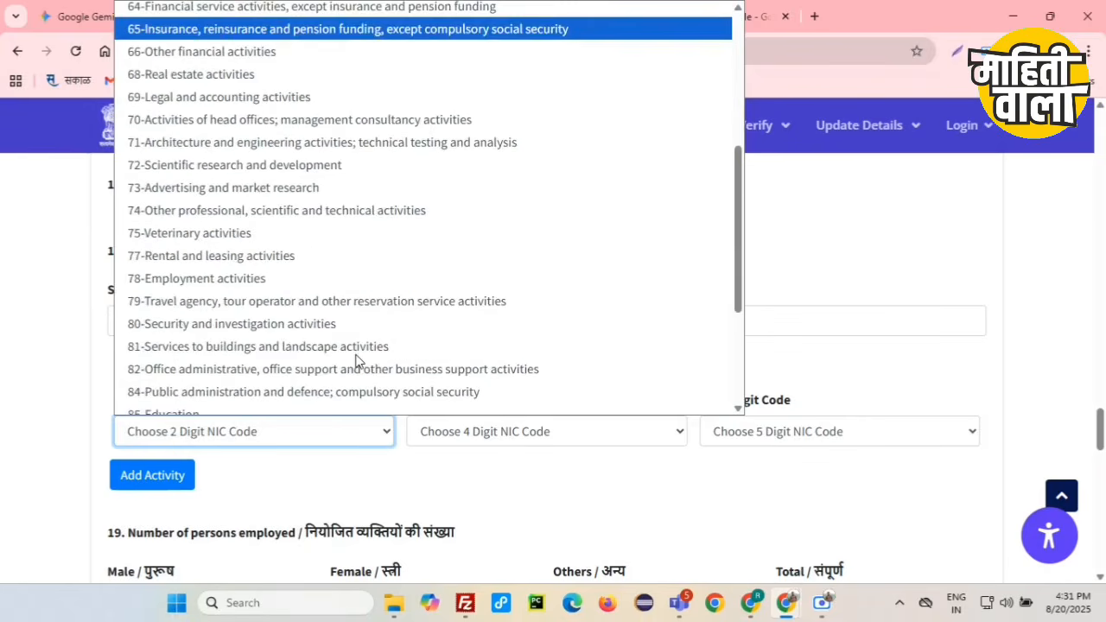
{"action": "left_click", "coordinate": [284, 286]}
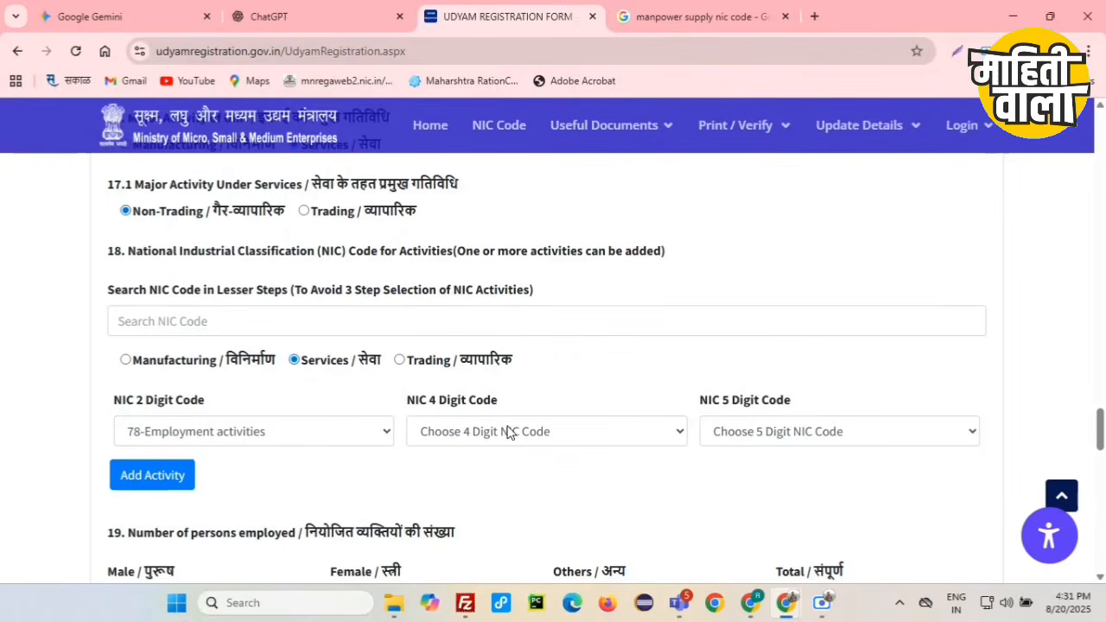
{"action": "left_click", "coordinate": [508, 432]}
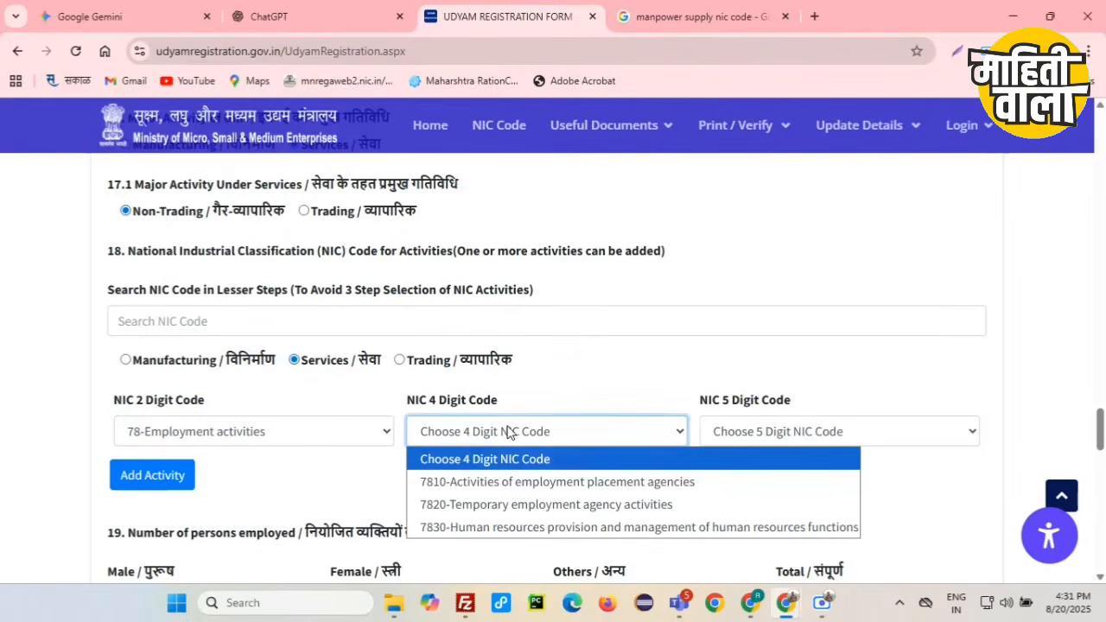
{"action": "left_click", "coordinate": [524, 506]}
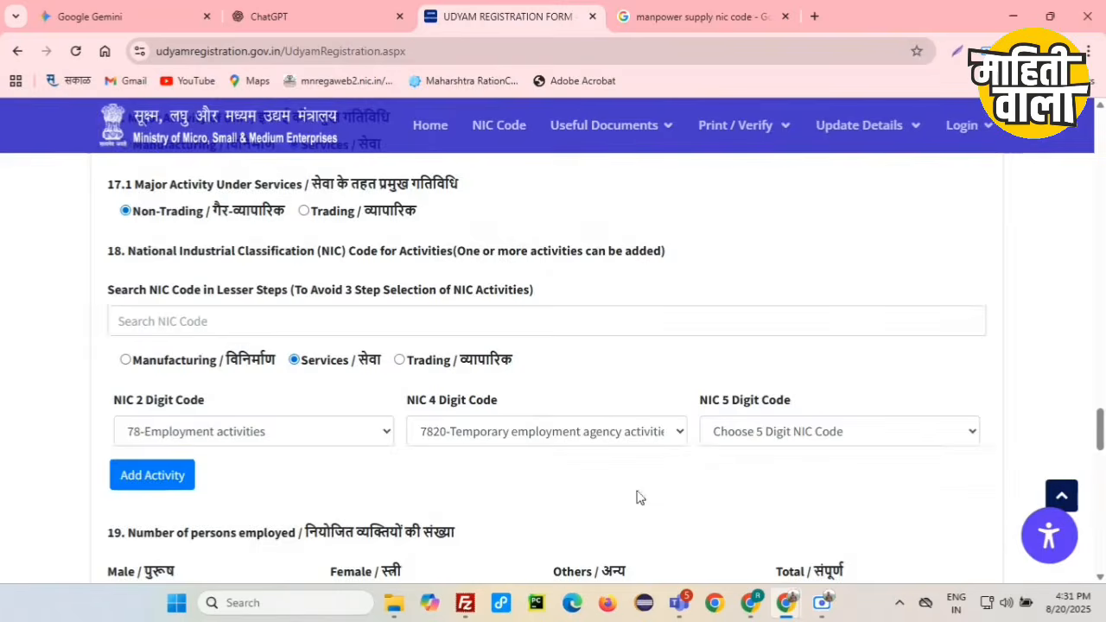
{"action": "left_click", "coordinate": [775, 435]}
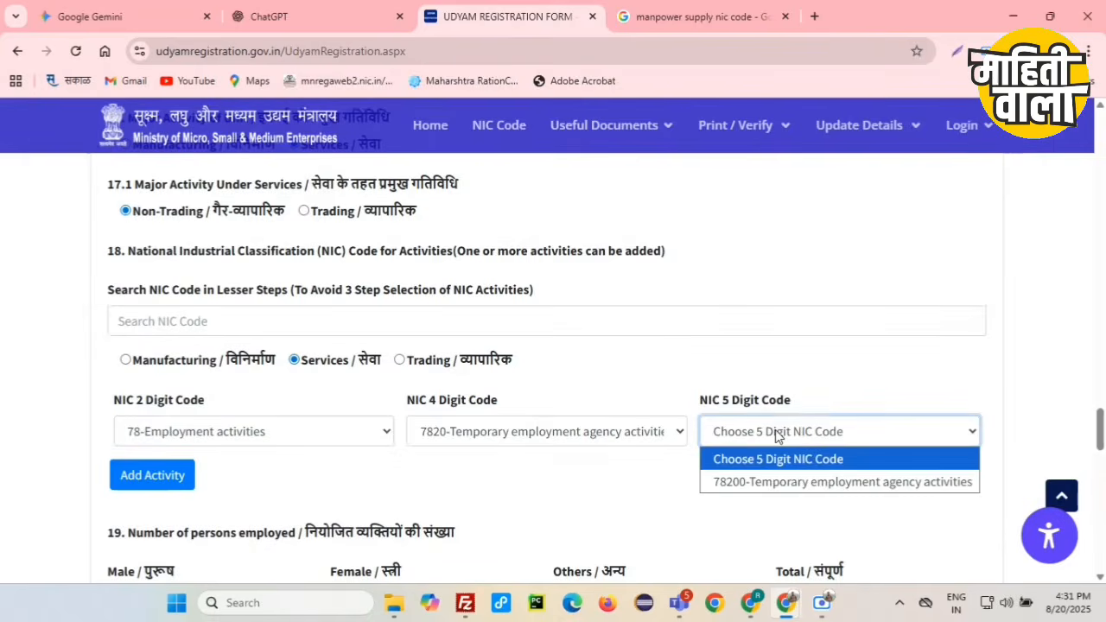
{"action": "left_click", "coordinate": [747, 482]}
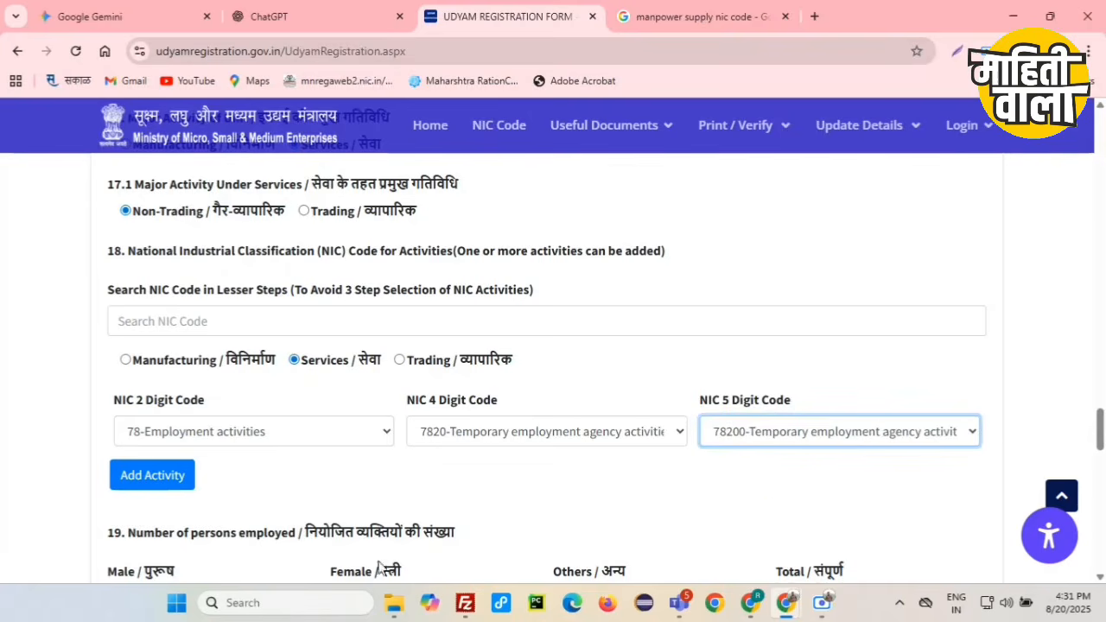
{"action": "left_click", "coordinate": [152, 477]}
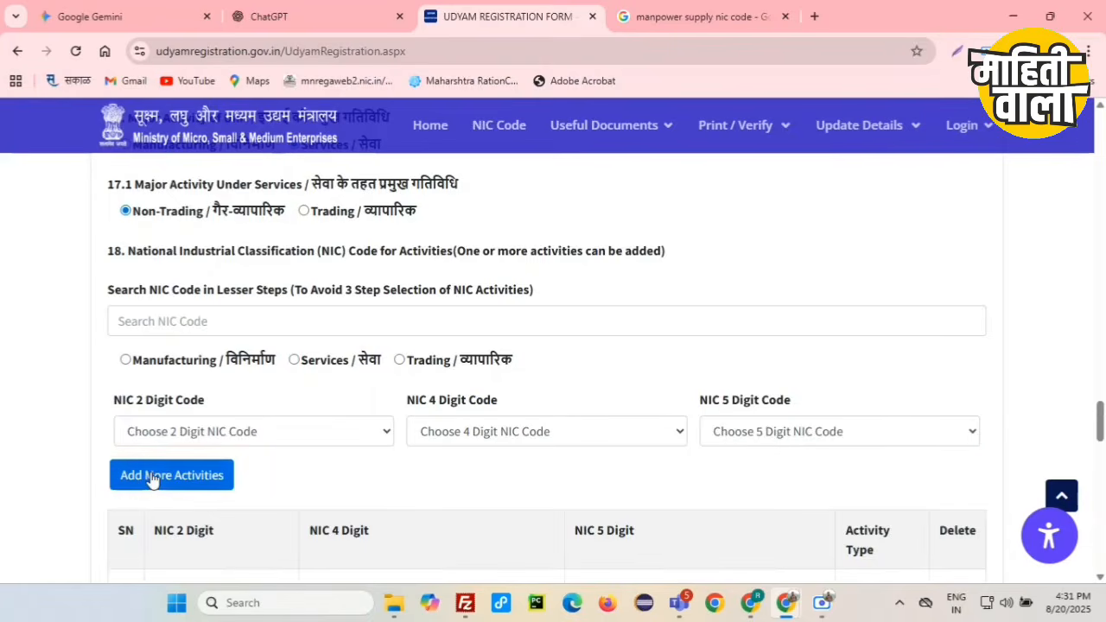
Enter 10 male, 10 female and 0 other employees, totalling 20 persons
{"action": "scroll", "coordinate": [372, 420], "scroll_direction": "down", "scroll_amount": 3}
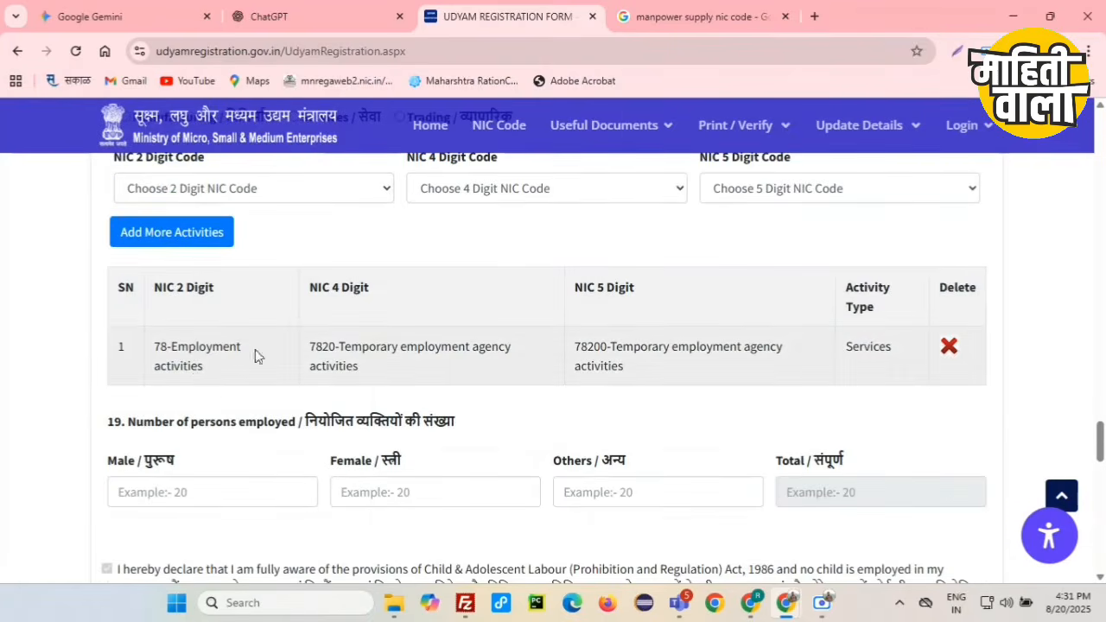
{"action": "scroll", "coordinate": [167, 404], "scroll_direction": "down", "scroll_amount": 1}
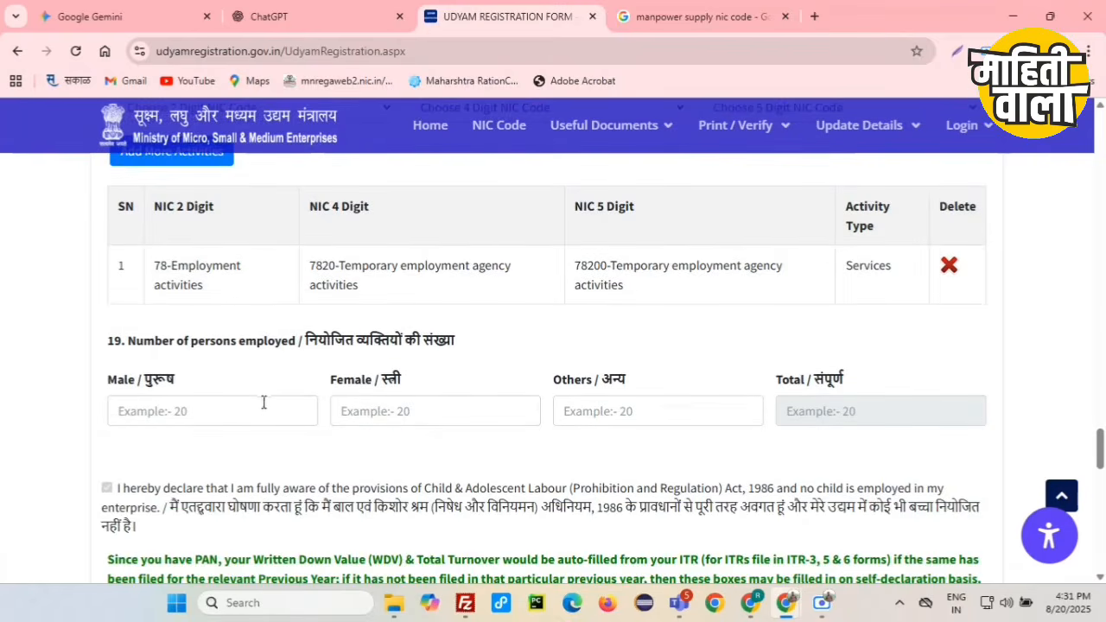
{"action": "left_click", "coordinate": [212, 417]}
{"action": "type", "text": "10"}
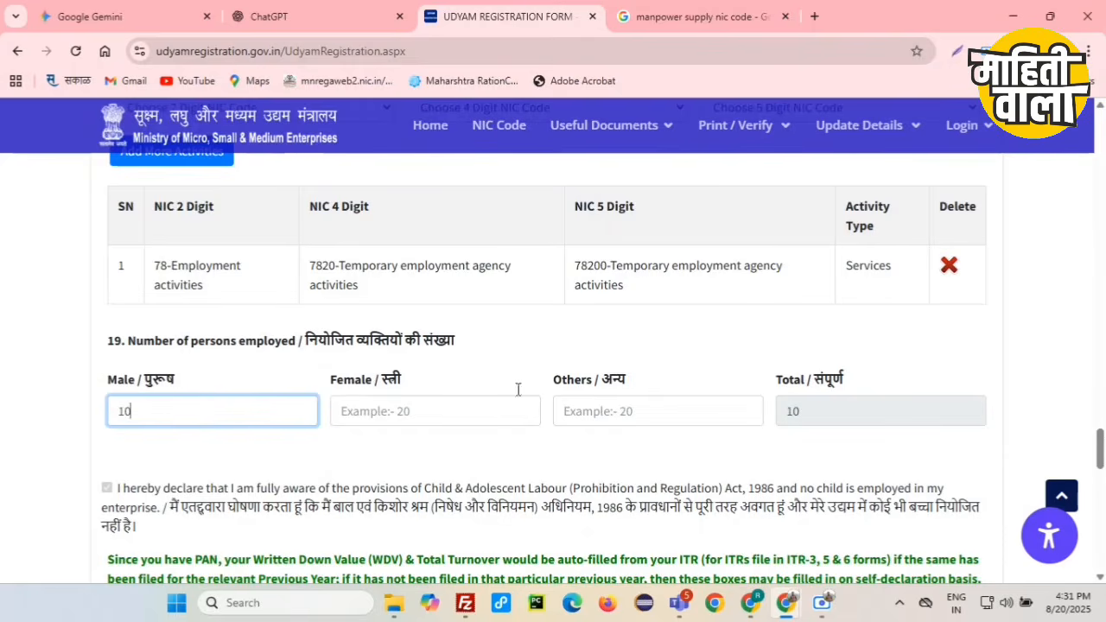
{"action": "left_click", "coordinate": [414, 415]}
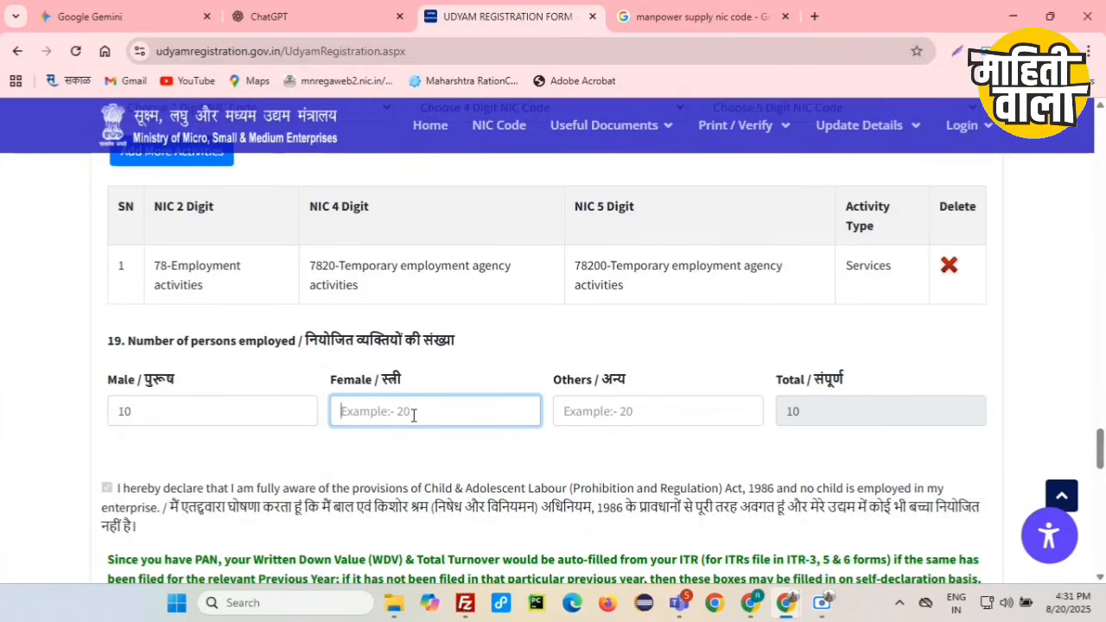
{"action": "type", "text": "10"}
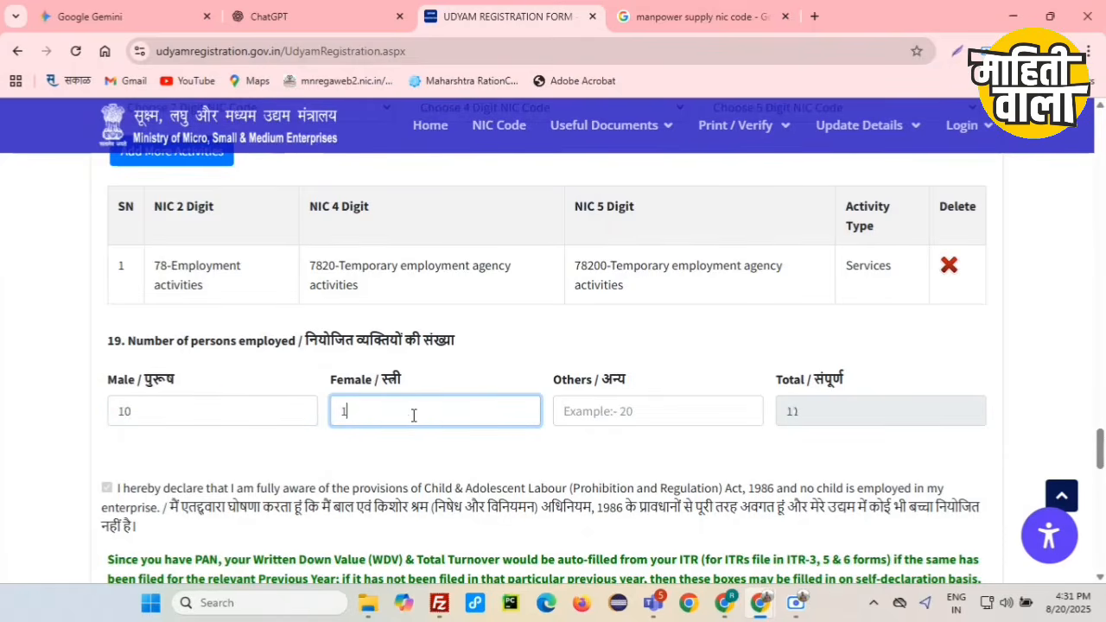
{"action": "left_click", "coordinate": [627, 412]}
{"action": "type", "text": "0"}
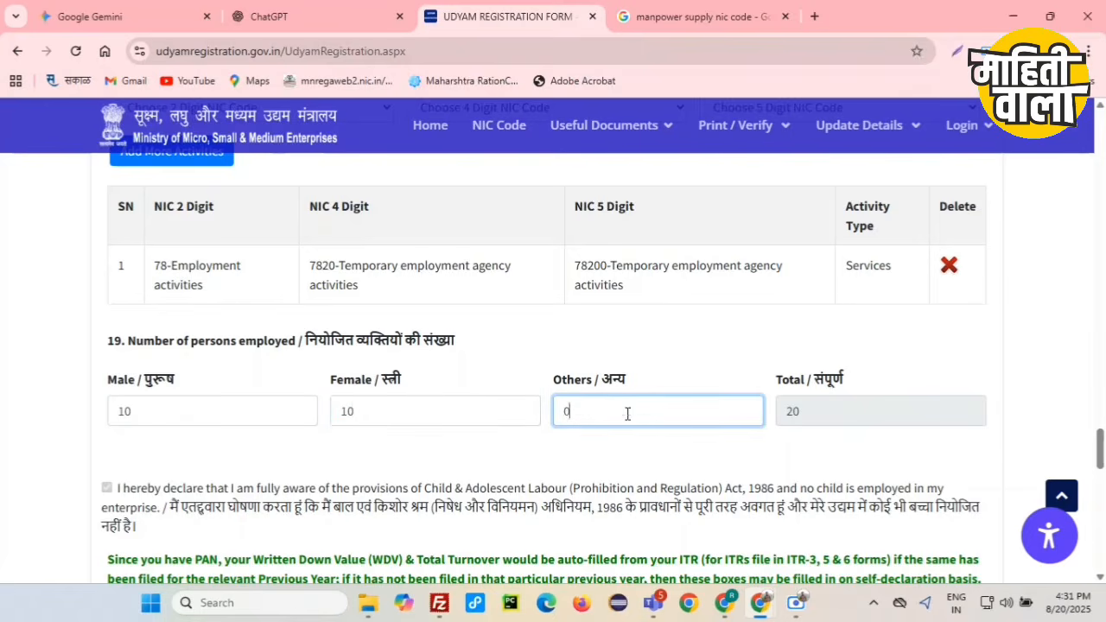
{"action": "scroll", "coordinate": [625, 415], "scroll_direction": "down", "scroll_amount": 2}
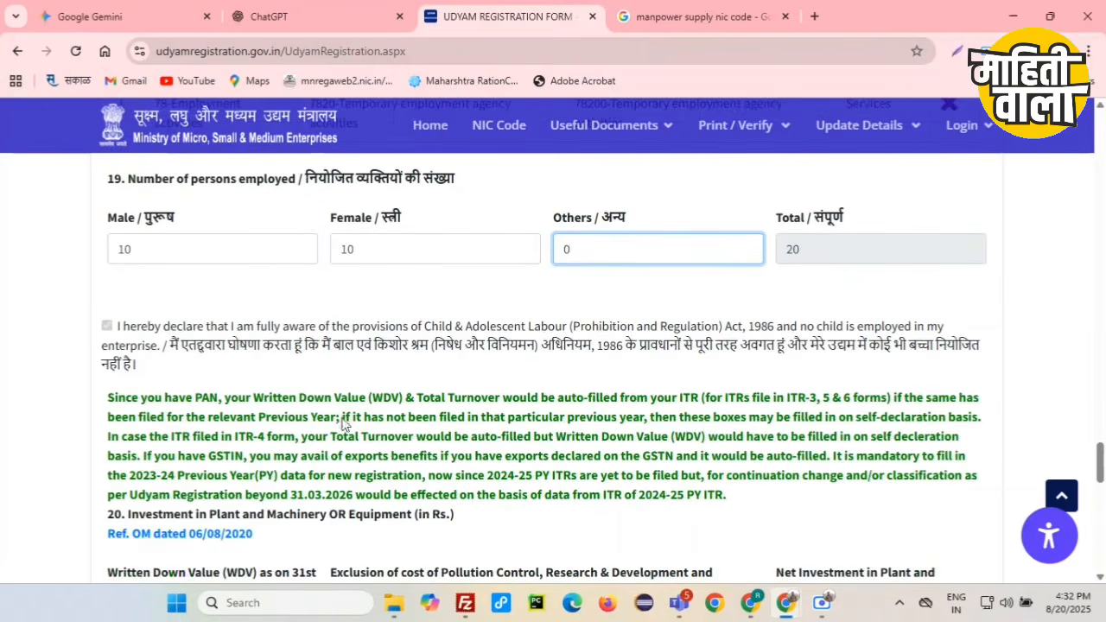
Enter plant and machinery WDV of 100000 with a 20000 pollution-control exclusion
{"action": "scroll", "coordinate": [492, 406], "scroll_direction": "down", "scroll_amount": 2}
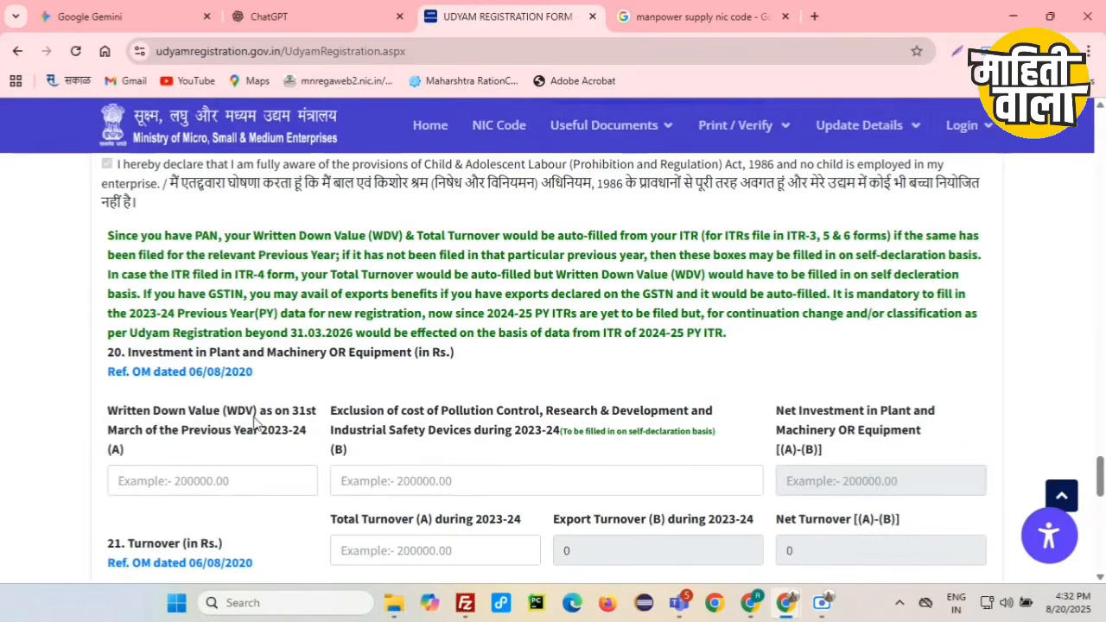
{"action": "scroll", "coordinate": [196, 478], "scroll_direction": "down", "scroll_amount": 1}
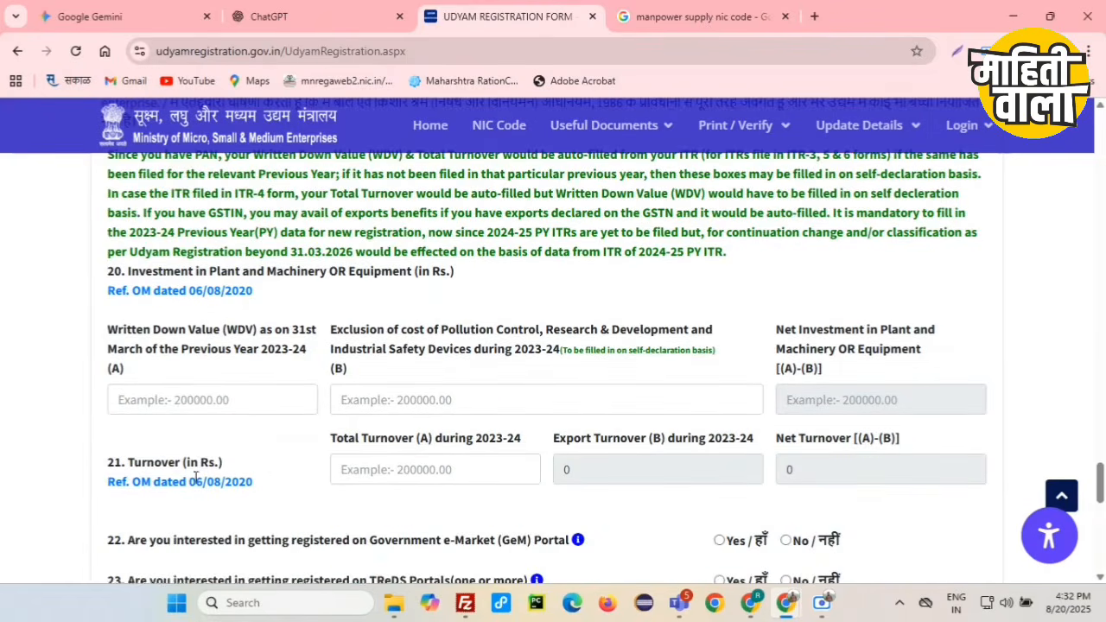
{"action": "left_click", "coordinate": [220, 403]}
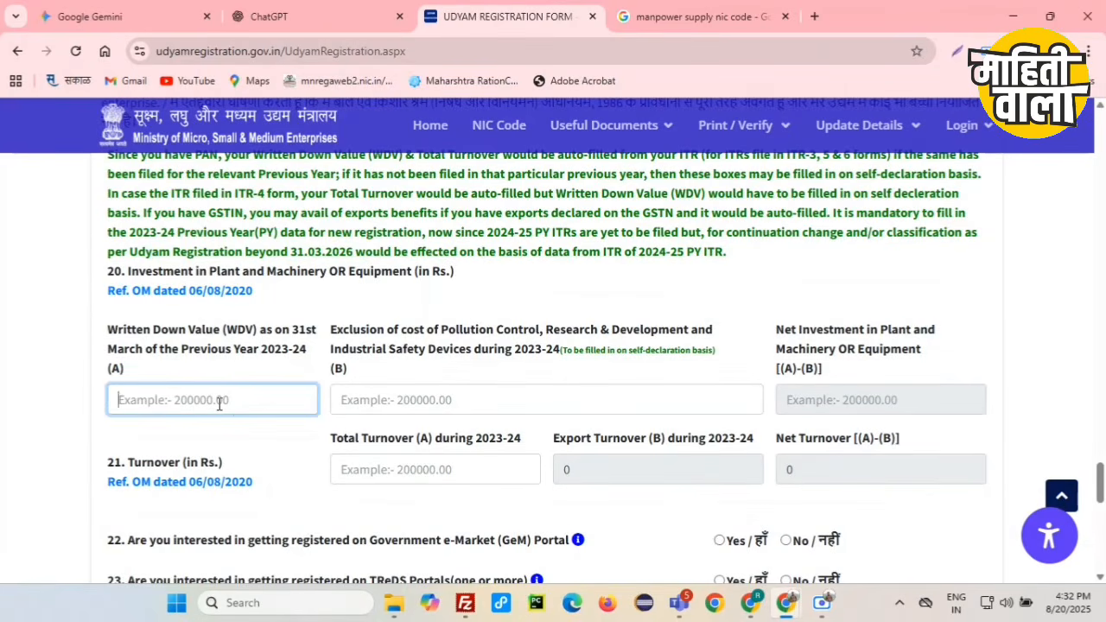
{"action": "type", "text": "100000"}
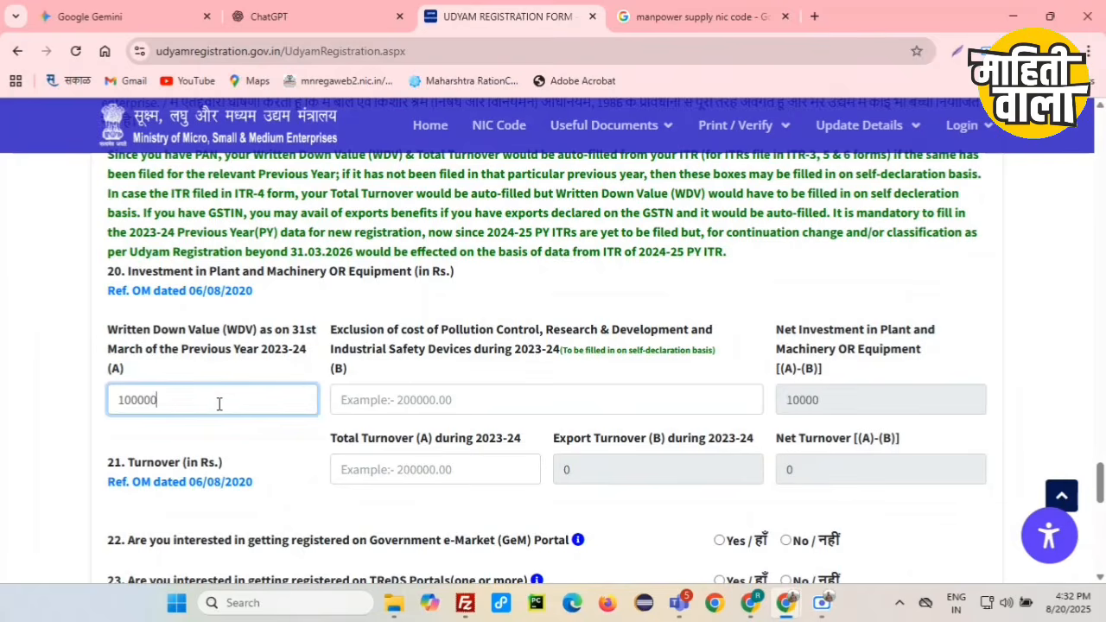
{"action": "left_click", "coordinate": [457, 403]}
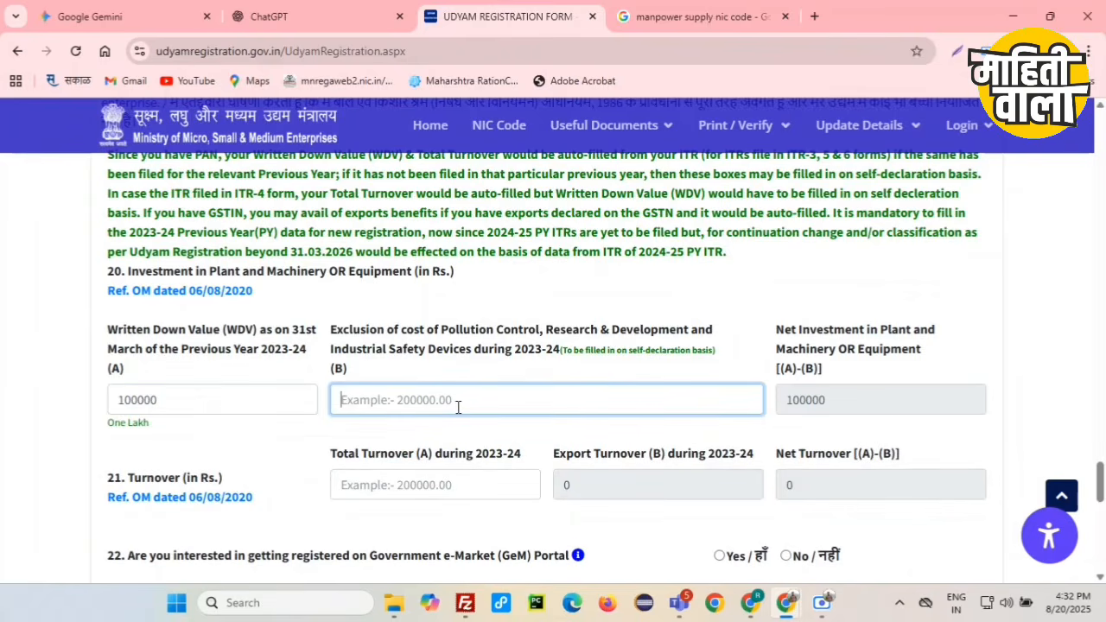
{"action": "type", "text": "20000"}
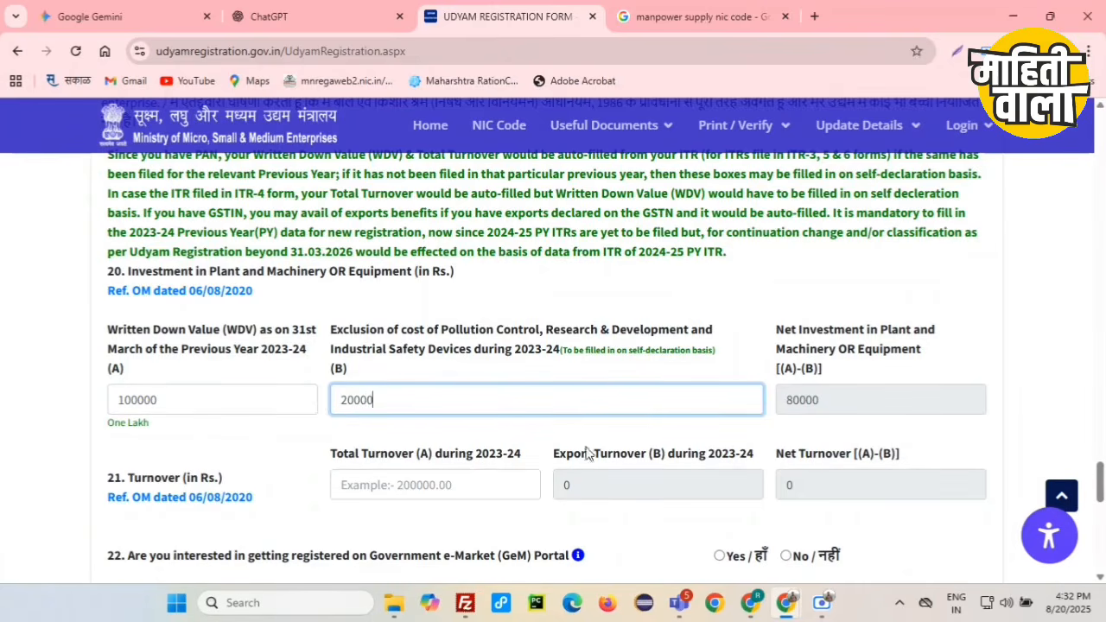
Record 2023-24 total turnover of 200000, giving net turnover 200000
{"action": "scroll", "coordinate": [611, 436], "scroll_direction": "down", "scroll_amount": 1}
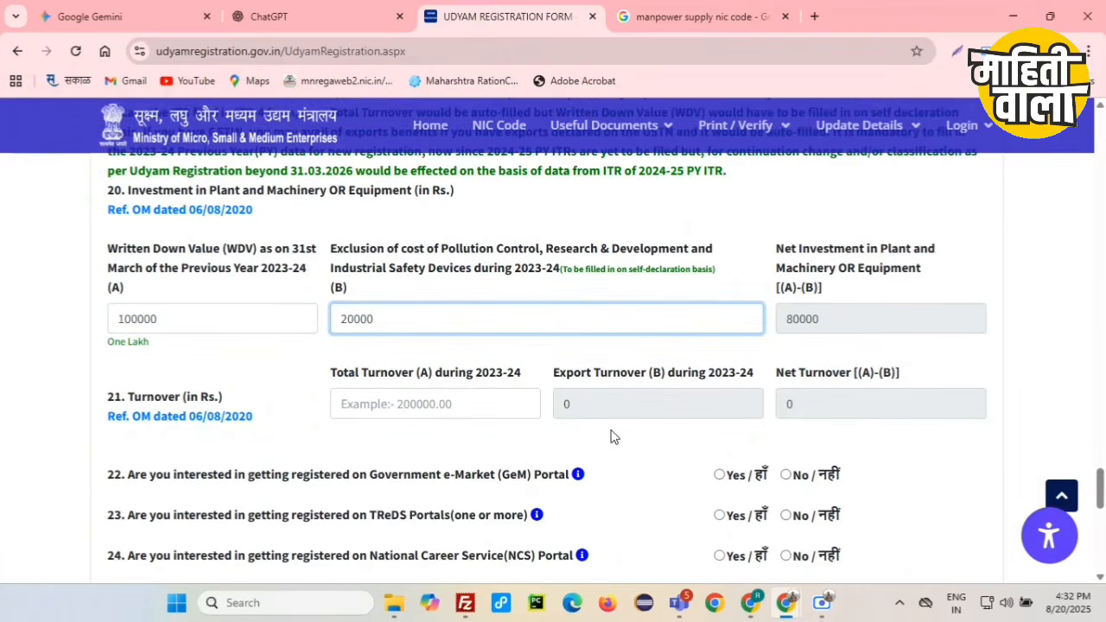
{"action": "left_click", "coordinate": [442, 405]}
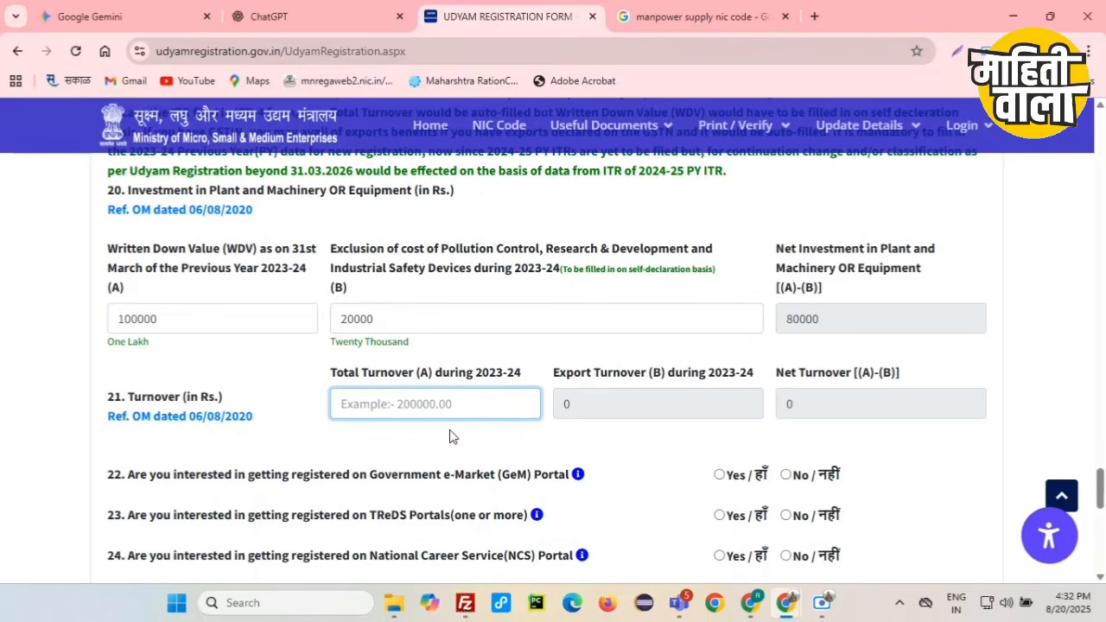
{"action": "type", "text": "200000"}
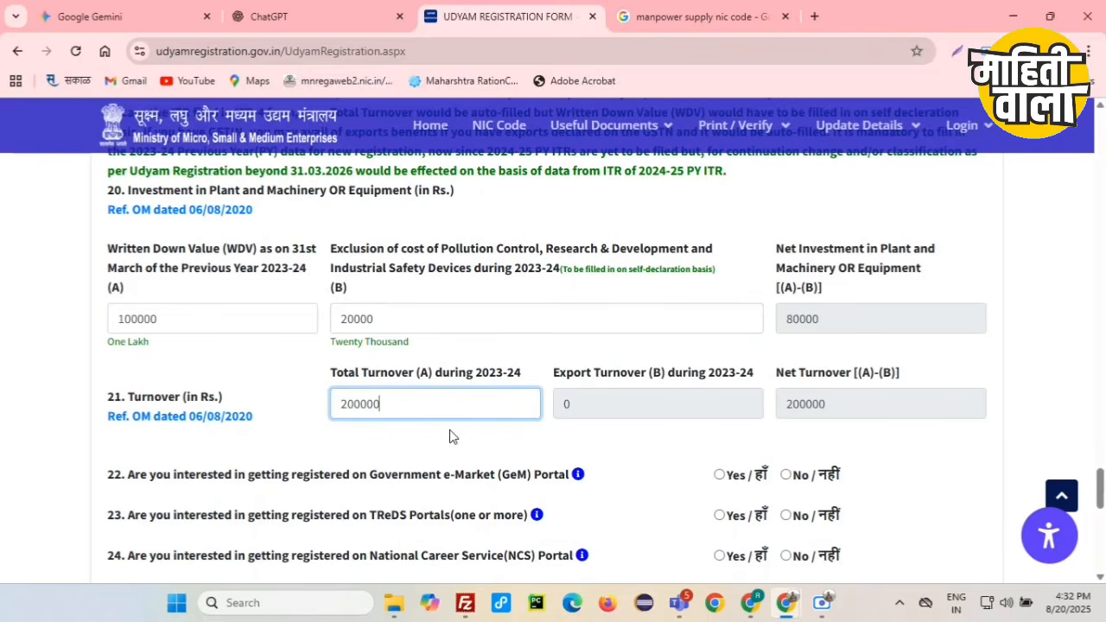
{"action": "left_click", "coordinate": [701, 444]}
{"action": "scroll", "coordinate": [694, 442], "scroll_direction": "down", "scroll_amount": 1}
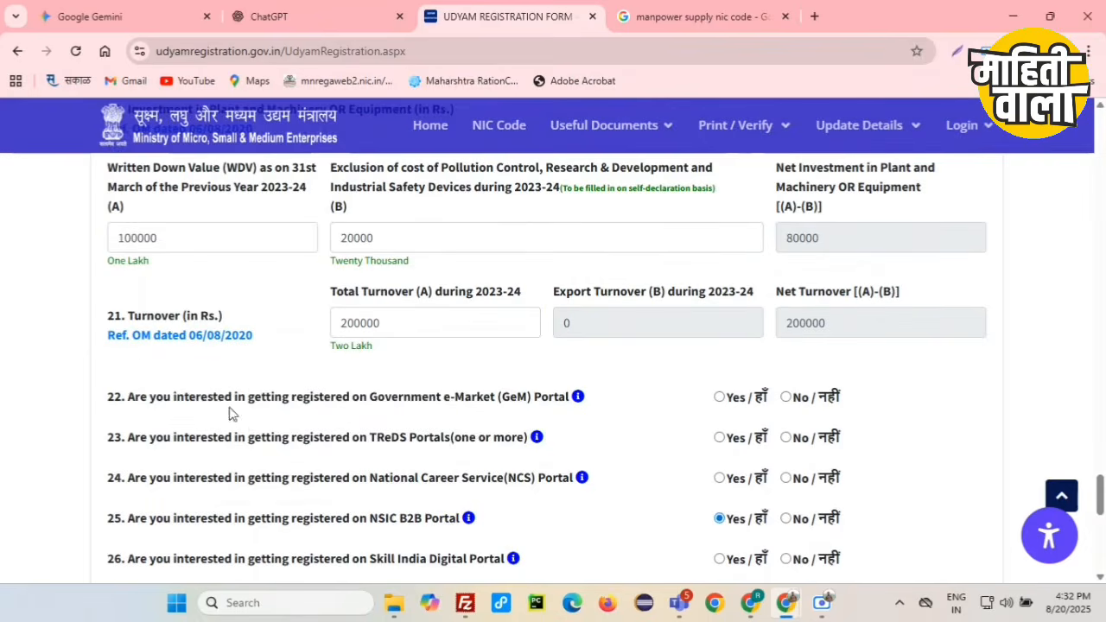
Answer No to the portal-registration questions, including the NSIC B2B portal
{"action": "scroll", "coordinate": [596, 359], "scroll_direction": "down", "scroll_amount": 1}
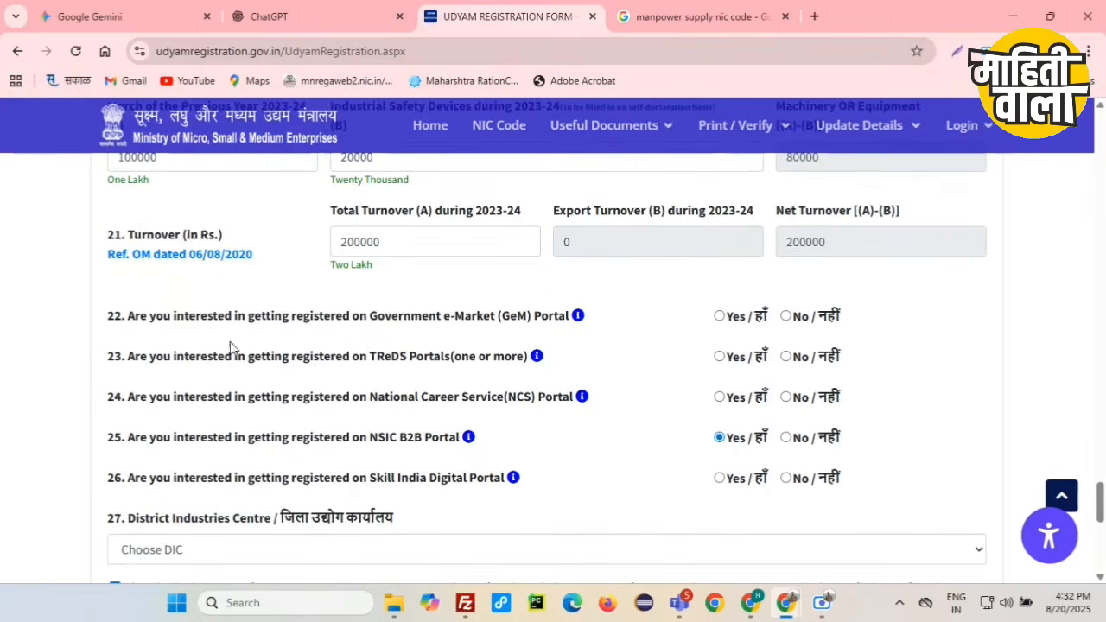
{"action": "scroll", "coordinate": [587, 316], "scroll_direction": "down", "scroll_amount": 1}
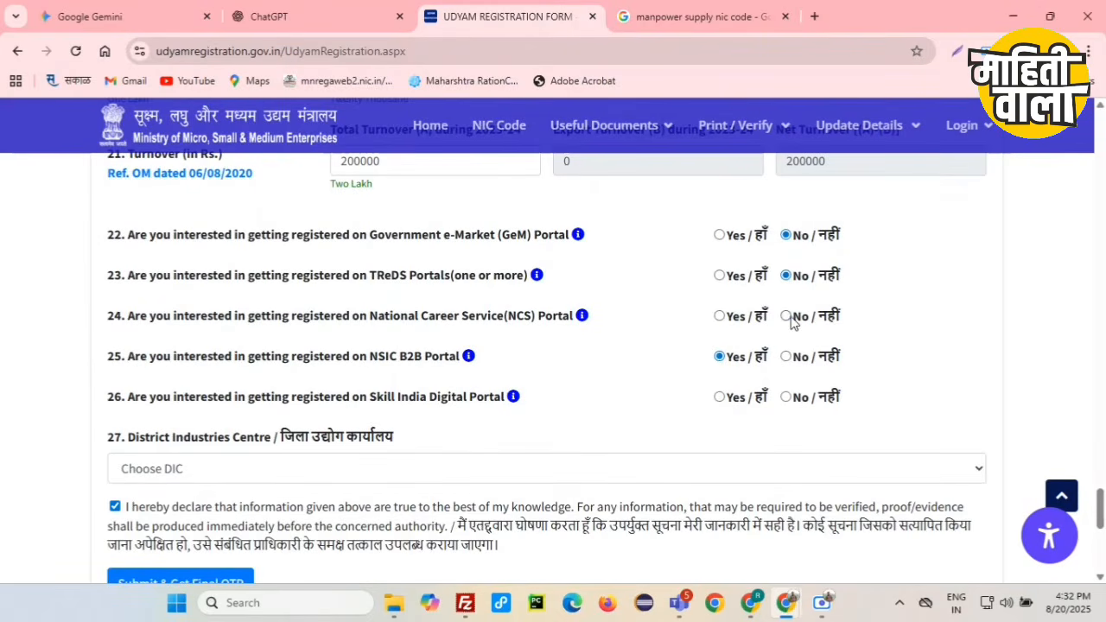
{"action": "left_click", "coordinate": [785, 356]}
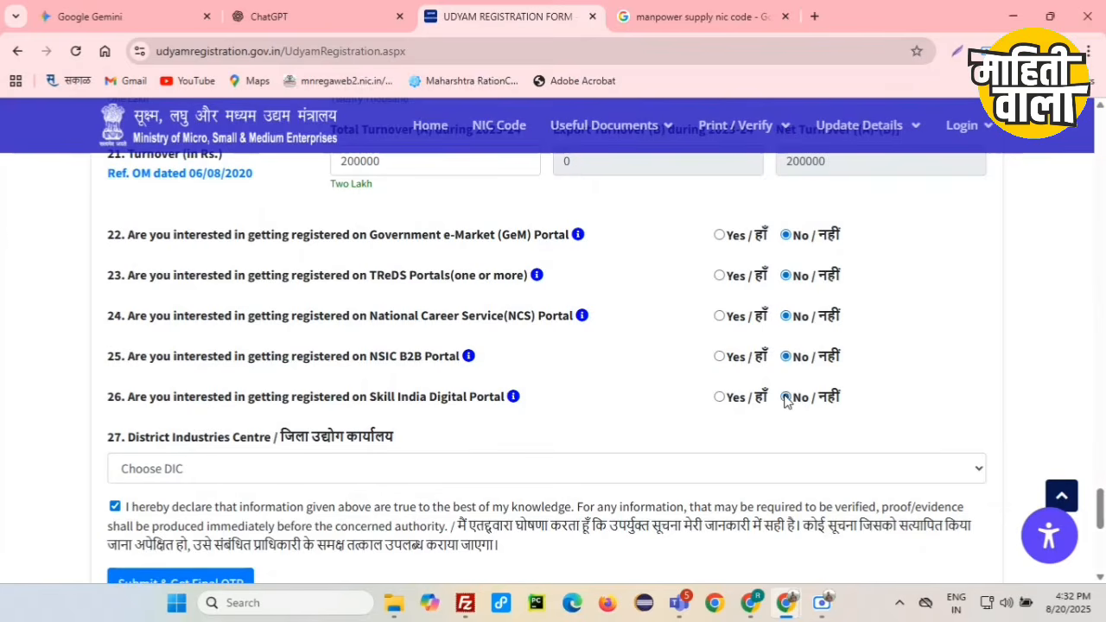
{"action": "scroll", "coordinate": [785, 399], "scroll_direction": "down", "scroll_amount": 1}
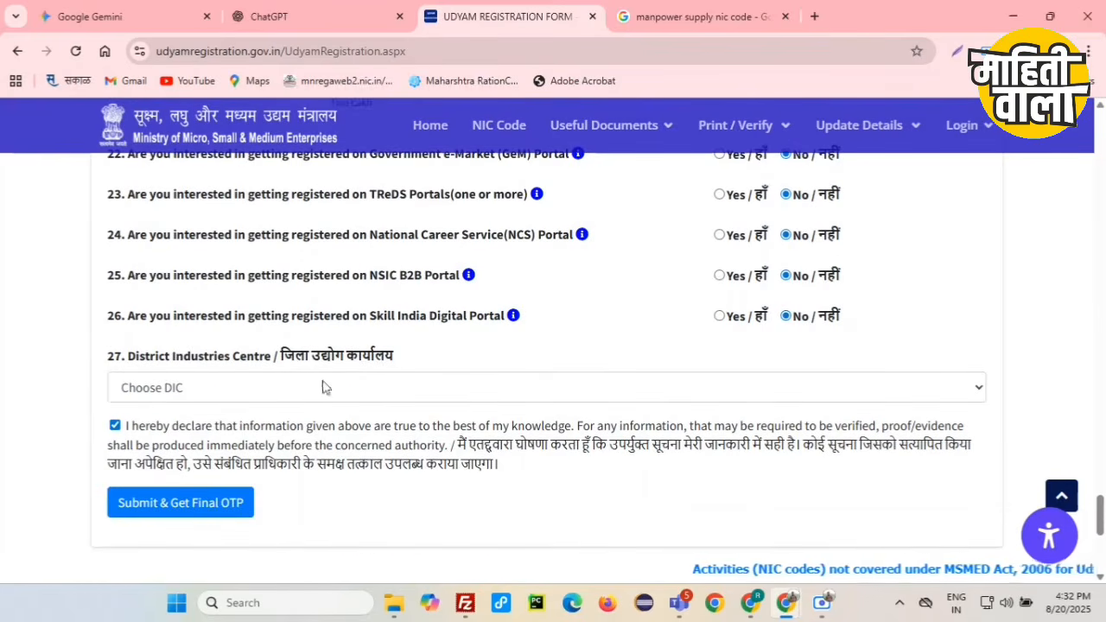
Choose 1. AURANGABAD as District Industries Centre and submit to get the final OTP
{"action": "left_click", "coordinate": [570, 387]}
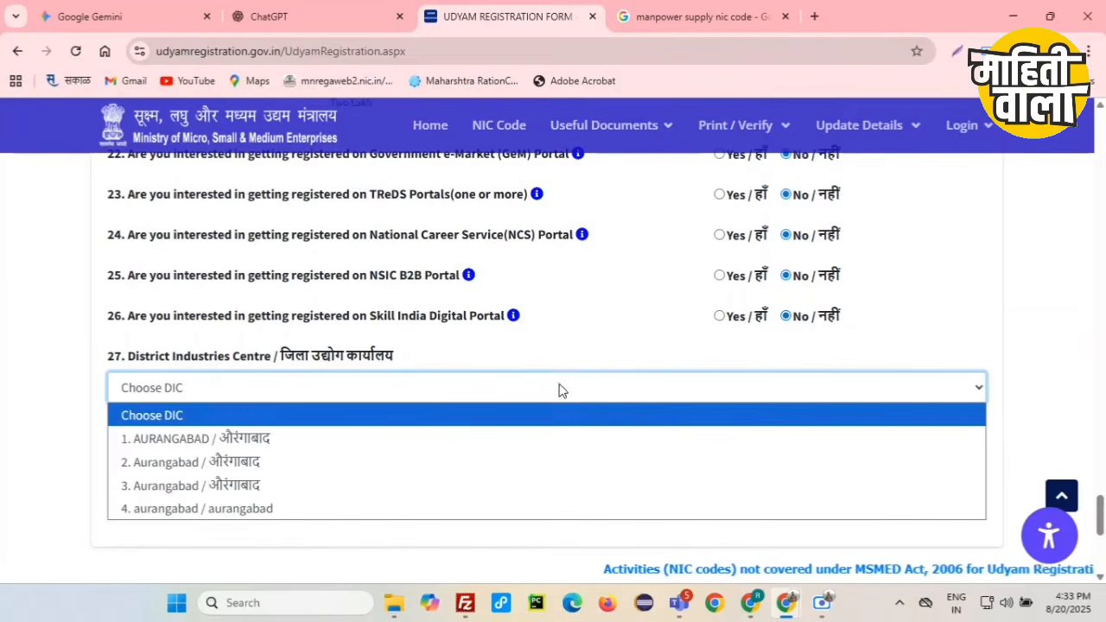
{"action": "left_click", "coordinate": [278, 437]}
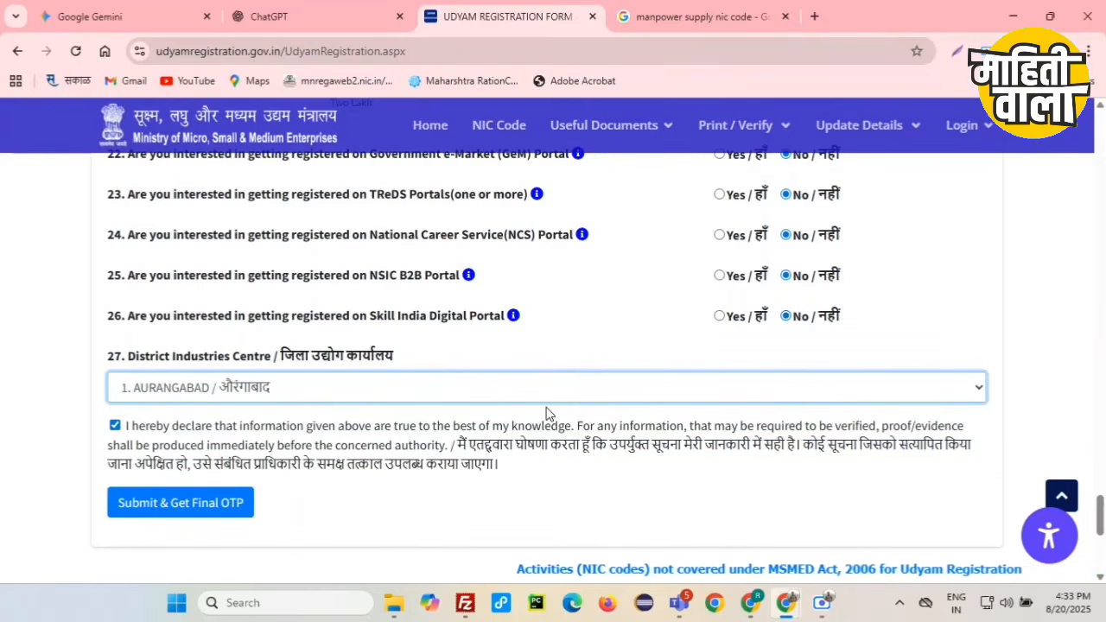
{"action": "scroll", "coordinate": [546, 413], "scroll_direction": "down", "scroll_amount": 1}
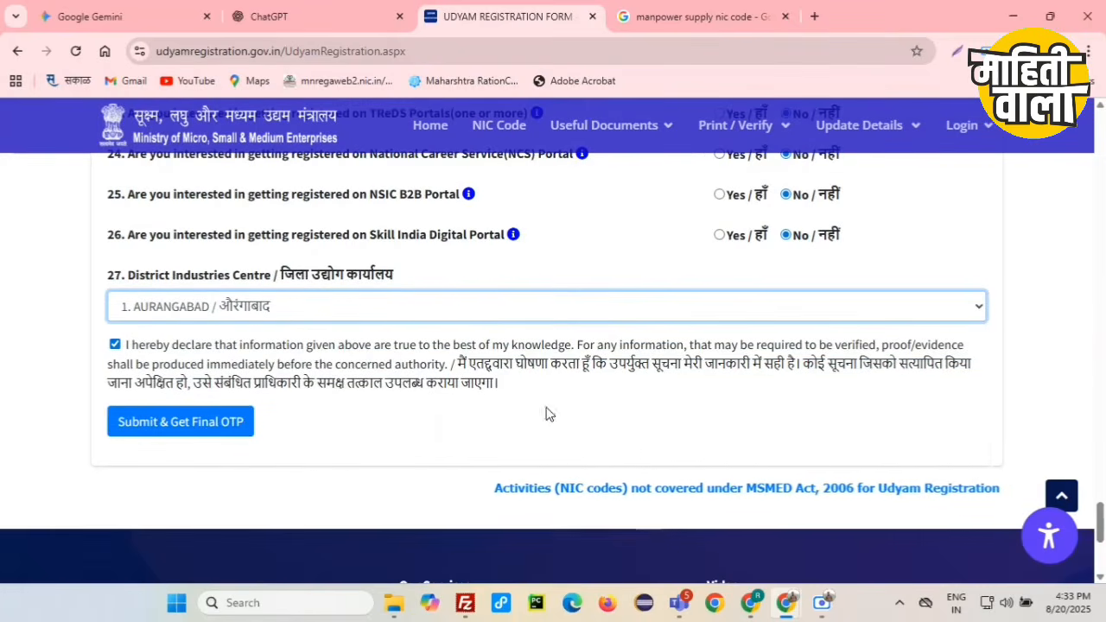
{"action": "left_click", "coordinate": [219, 424]}
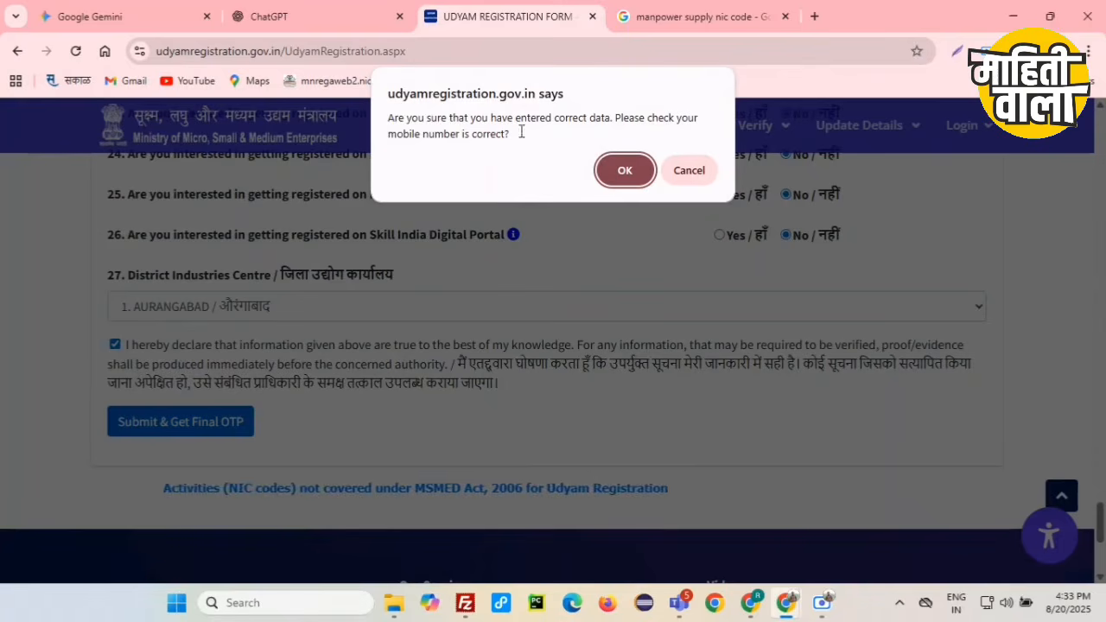
Confirm the data, enter the mobile OTP and verification code, and final-submit the registration
{"action": "left_click", "coordinate": [630, 172]}
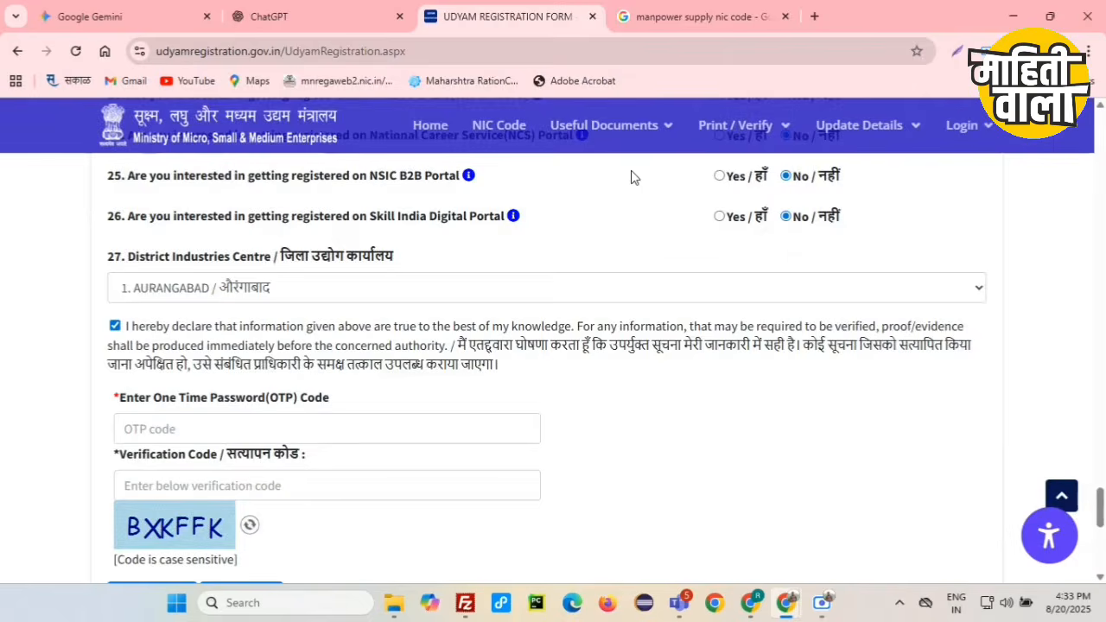
{"action": "scroll", "coordinate": [322, 343], "scroll_direction": "down", "scroll_amount": 1}
{"action": "left_click", "coordinate": [322, 344]}
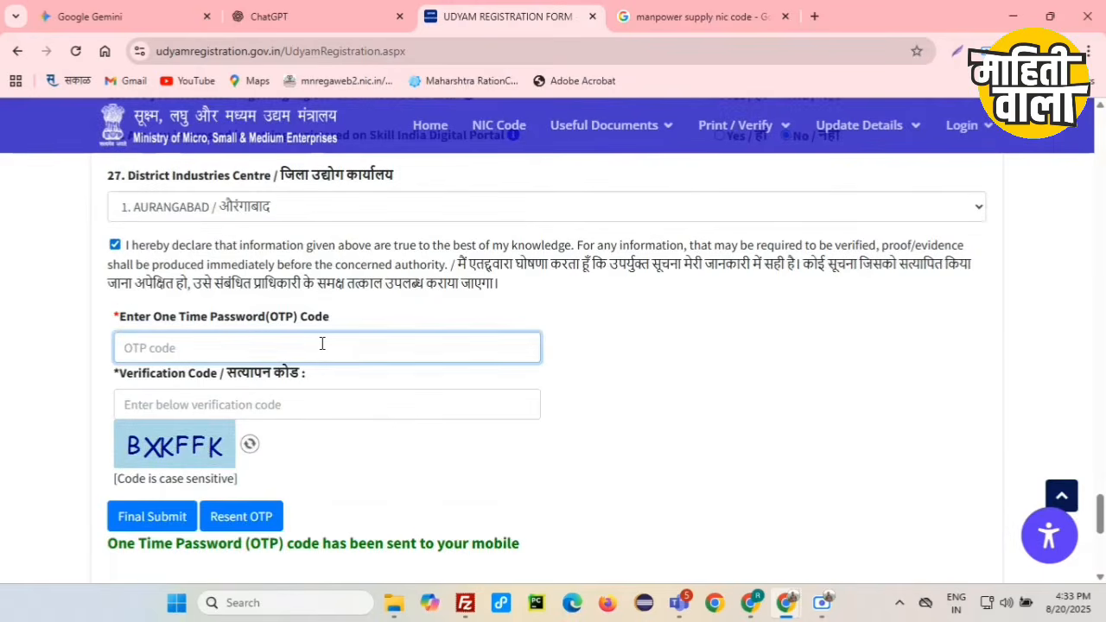
{"action": "left_click", "coordinate": [318, 403]}
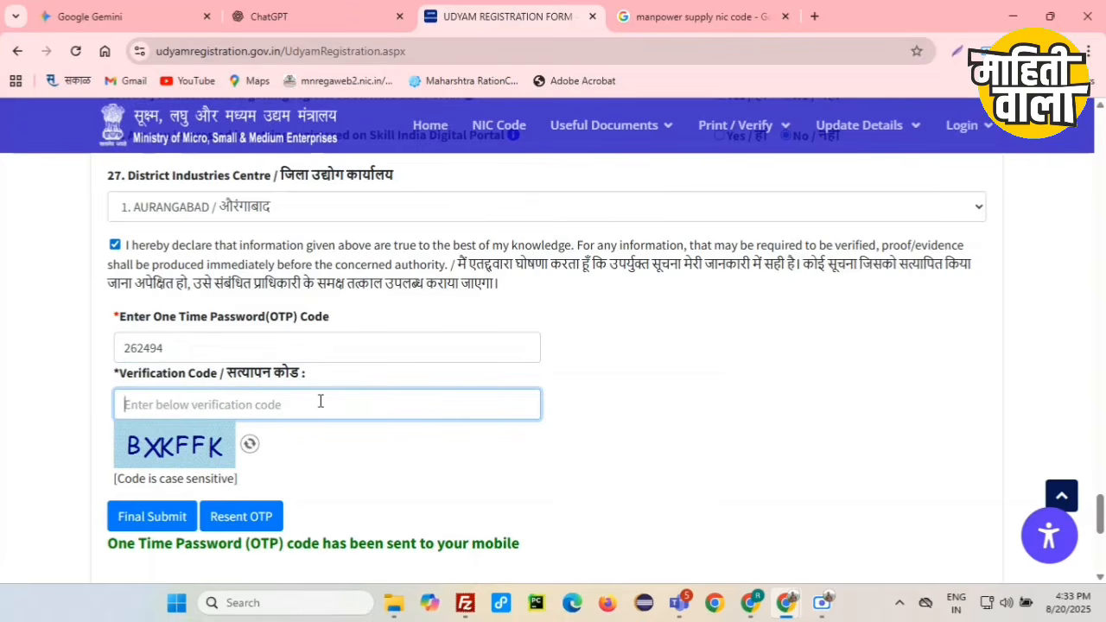
{"action": "type", "text": "BXKFFK"}
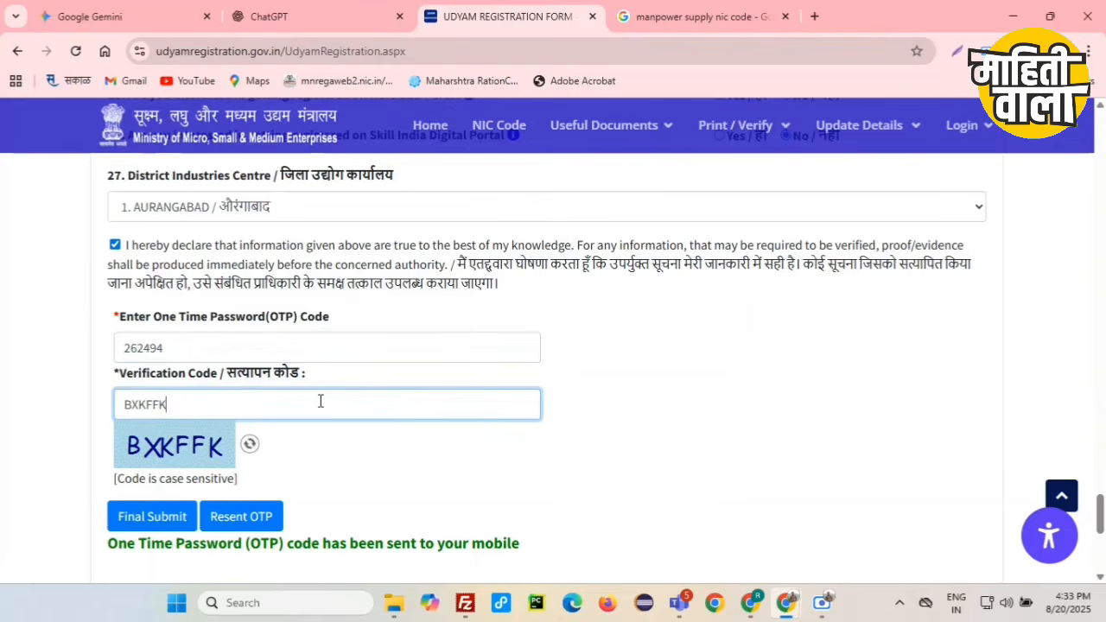
{"action": "left_click", "coordinate": [178, 520]}
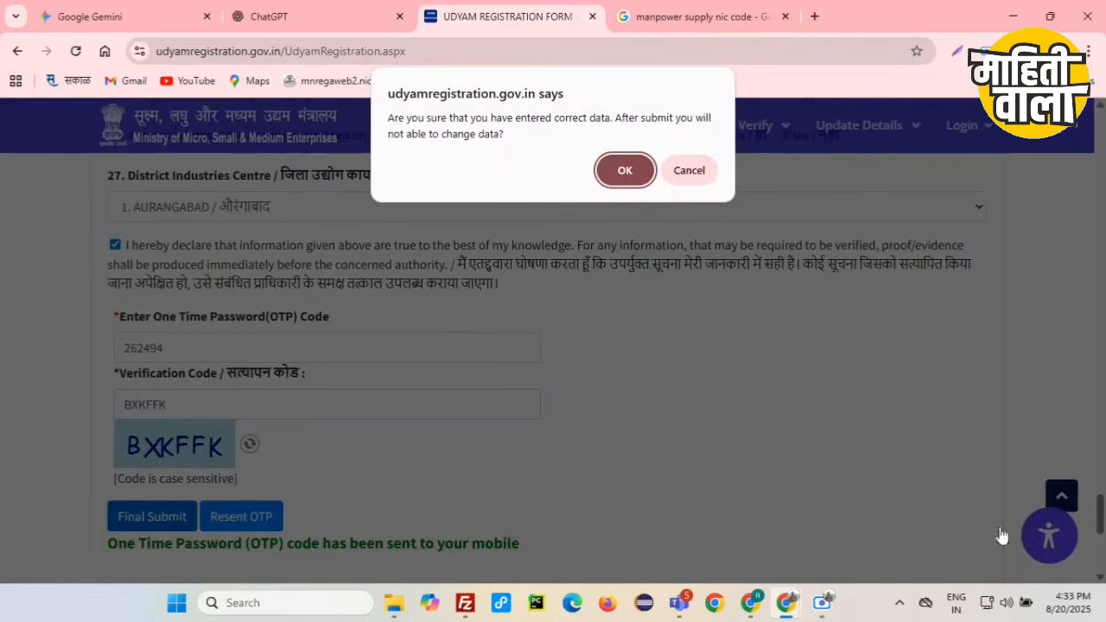
{"action": "left_click", "coordinate": [629, 171]}
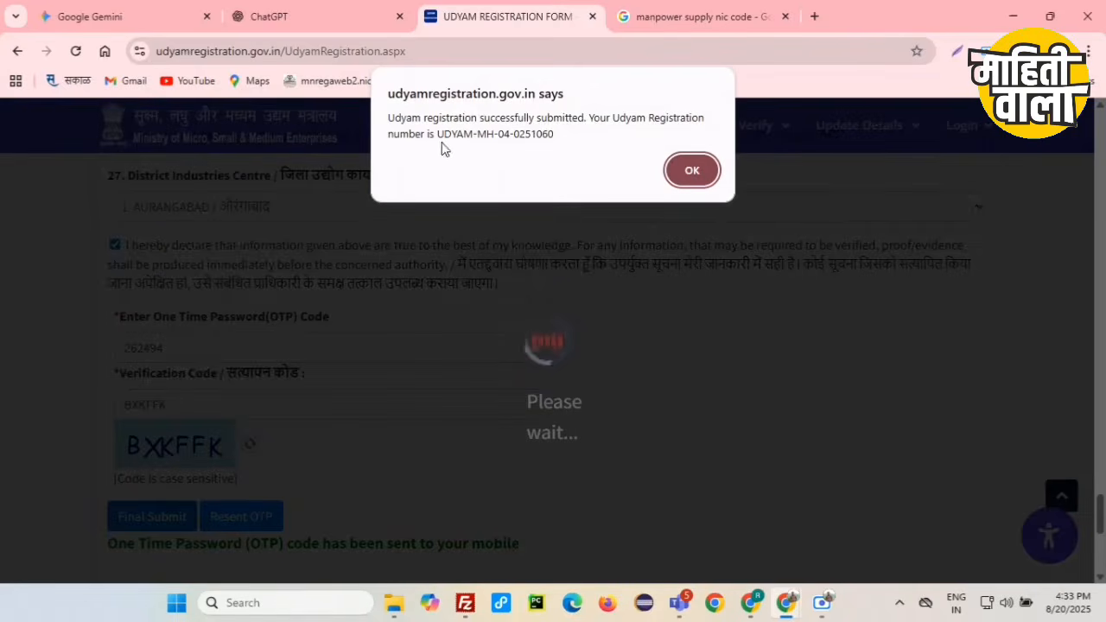
Copy the issued registration number and continue to the Print Certificate login page
{"action": "left_click_drag", "start_coordinate": [557, 136], "coordinate": [436, 133]}
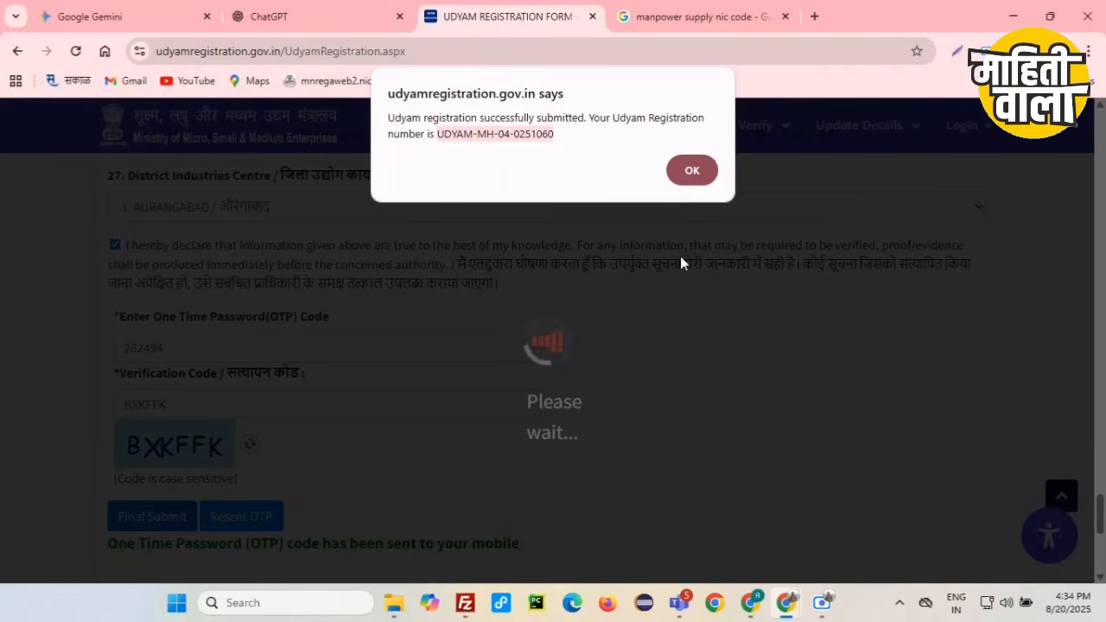
{"action": "left_click", "coordinate": [691, 170]}
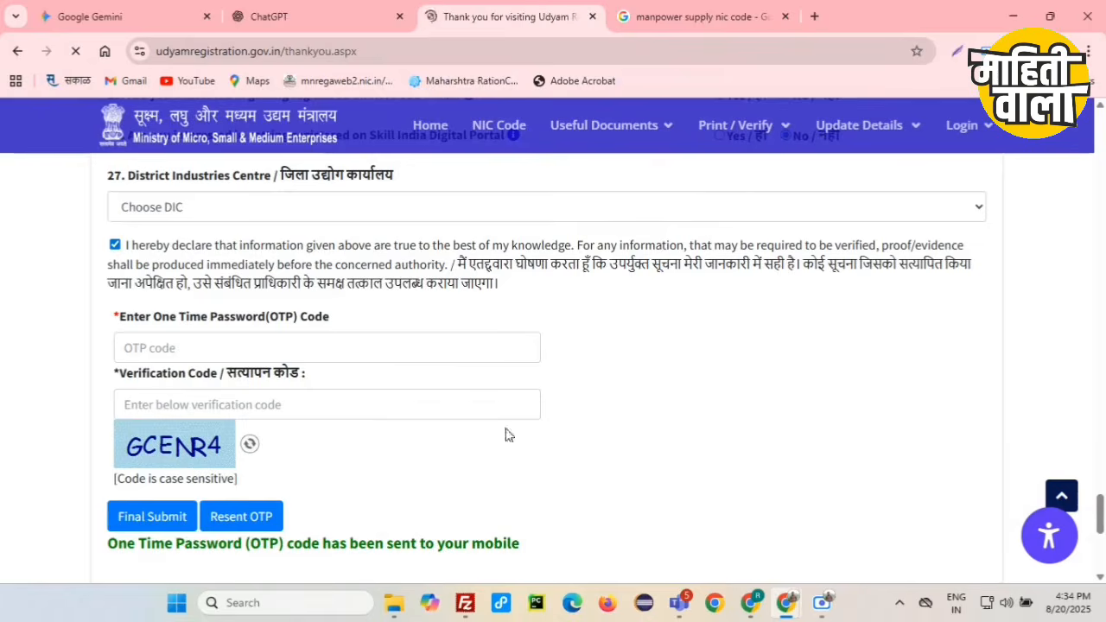
{"action": "scroll", "coordinate": [325, 365], "scroll_direction": "up", "scroll_amount": 2}
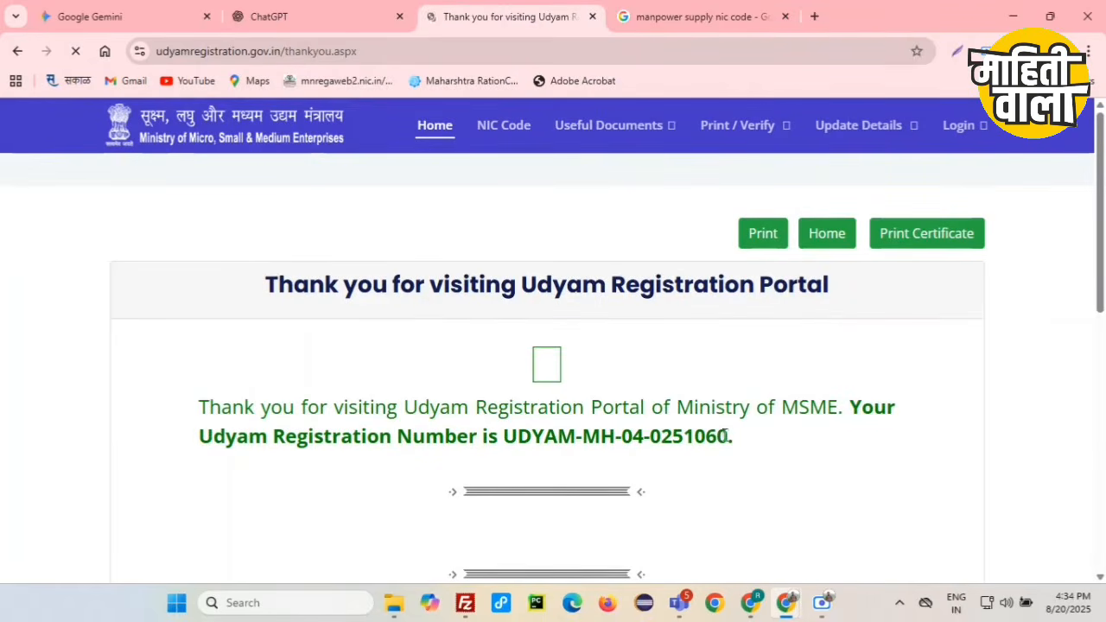
{"action": "left_click_drag", "start_coordinate": [730, 436], "coordinate": [509, 456]}
{"action": "key", "text": "super+c"}
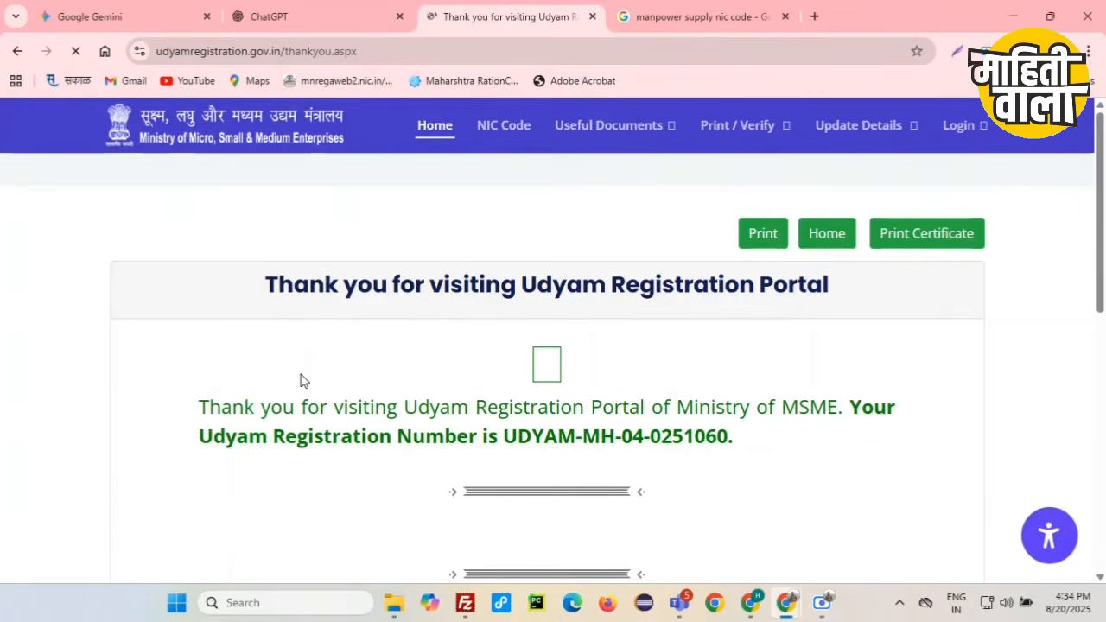
{"action": "left_click", "coordinate": [924, 235]}
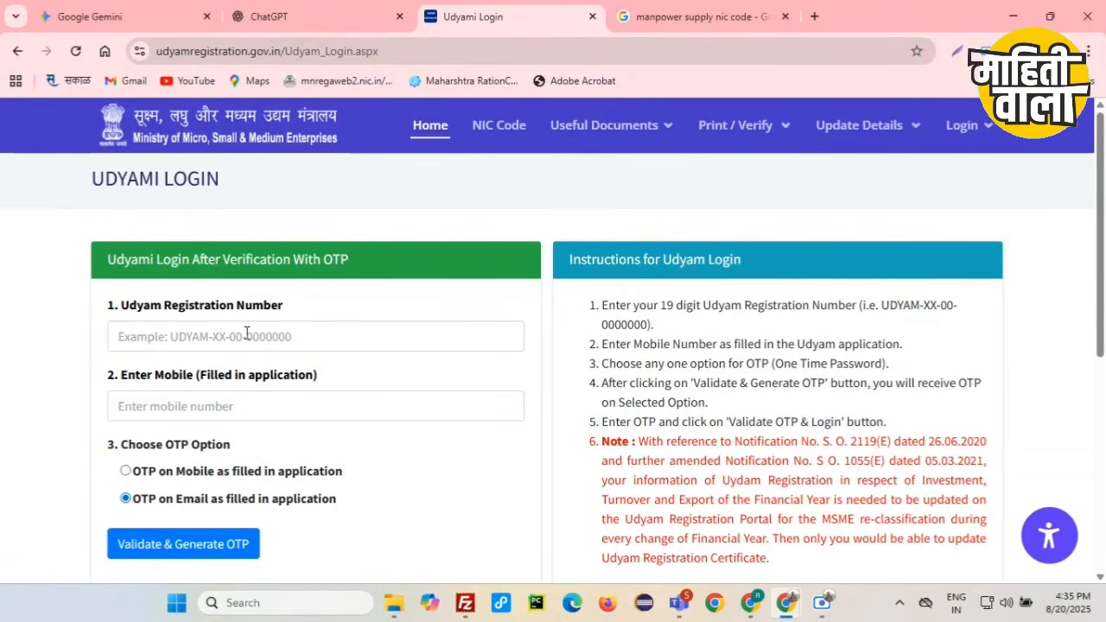
Paste the registration number, fill the registered mobile, and request a login OTP on mobile
{"action": "left_click", "coordinate": [247, 333]}
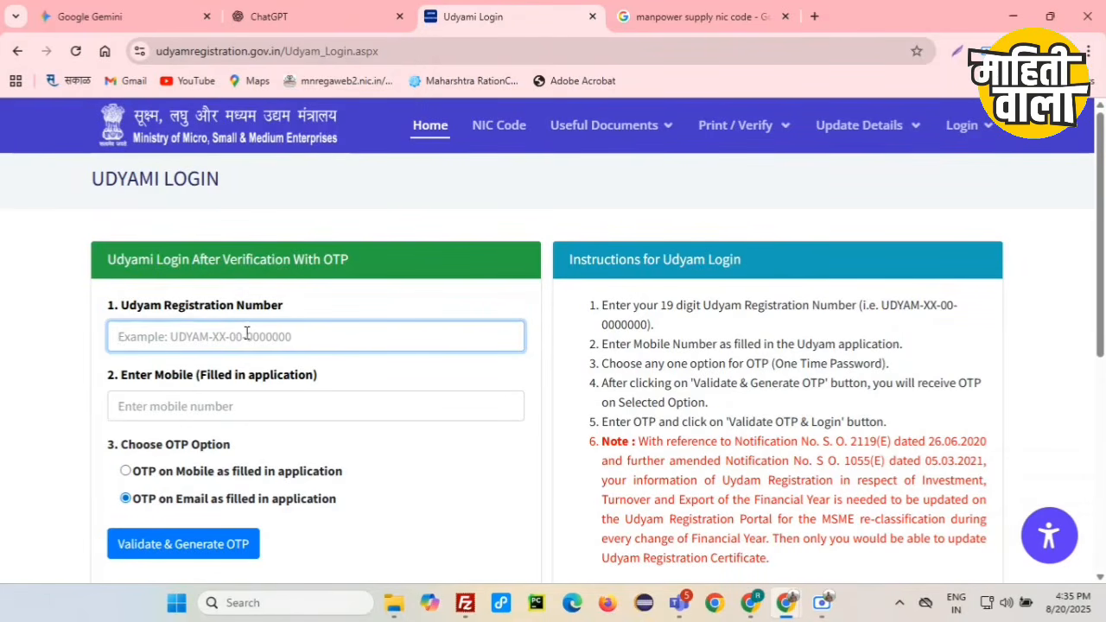
{"action": "key", "text": "super+v"}
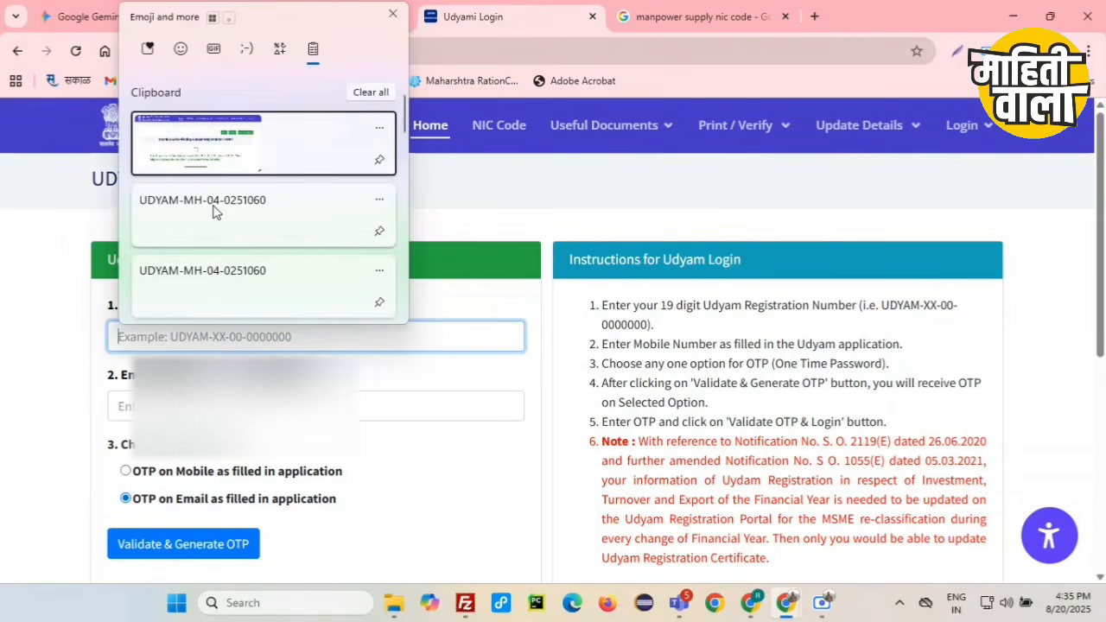
{"action": "left_click", "coordinate": [216, 211]}
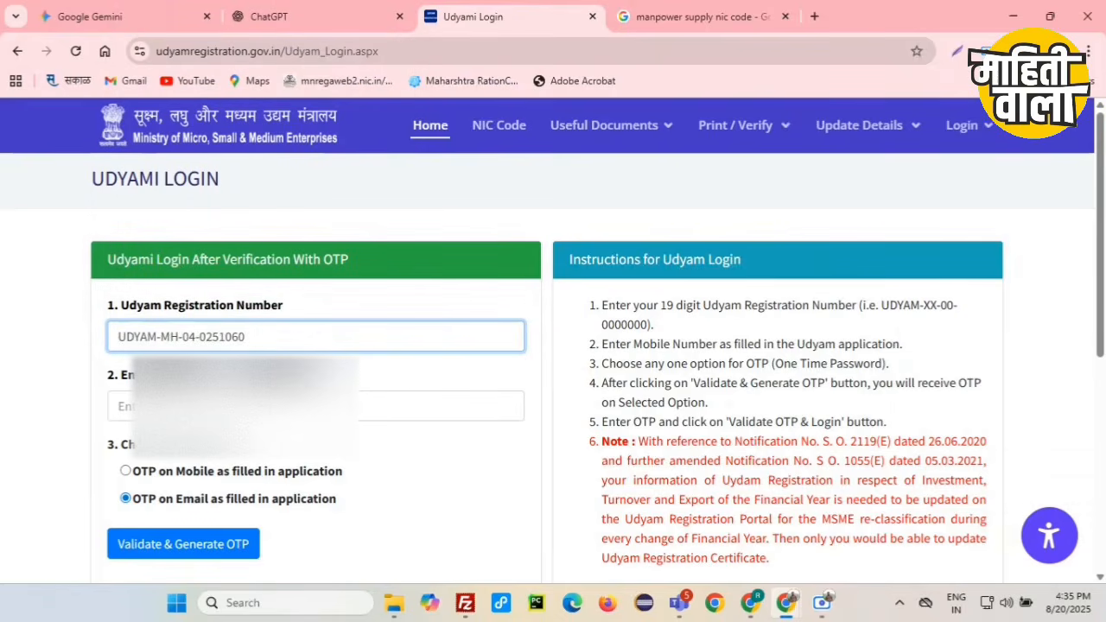
{"action": "left_click", "coordinate": [242, 407]}
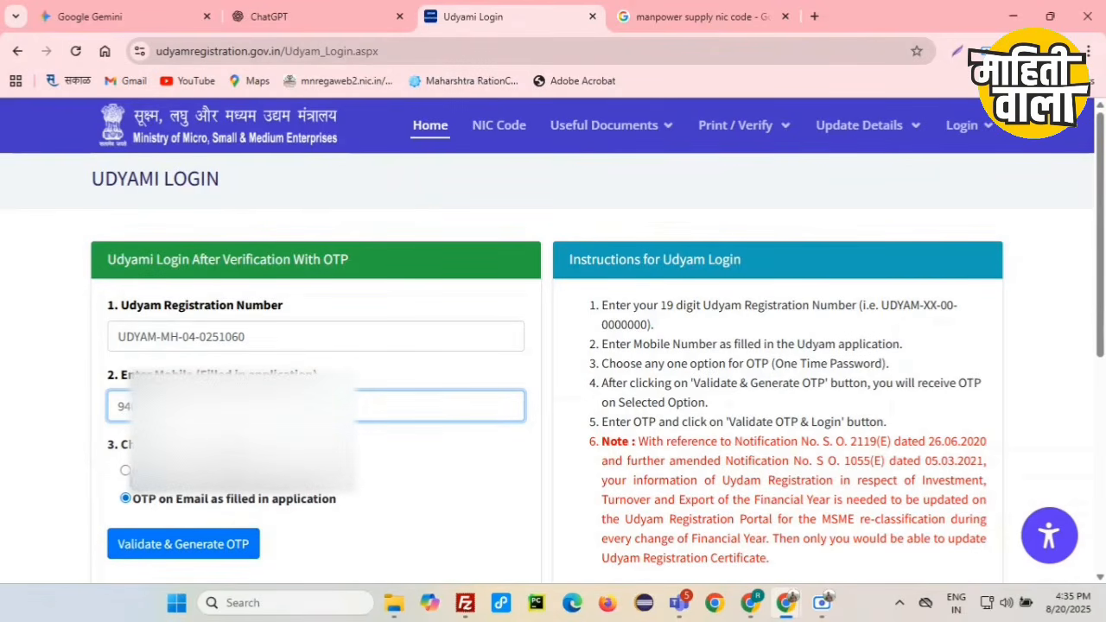
{"action": "left_click", "coordinate": [125, 470]}
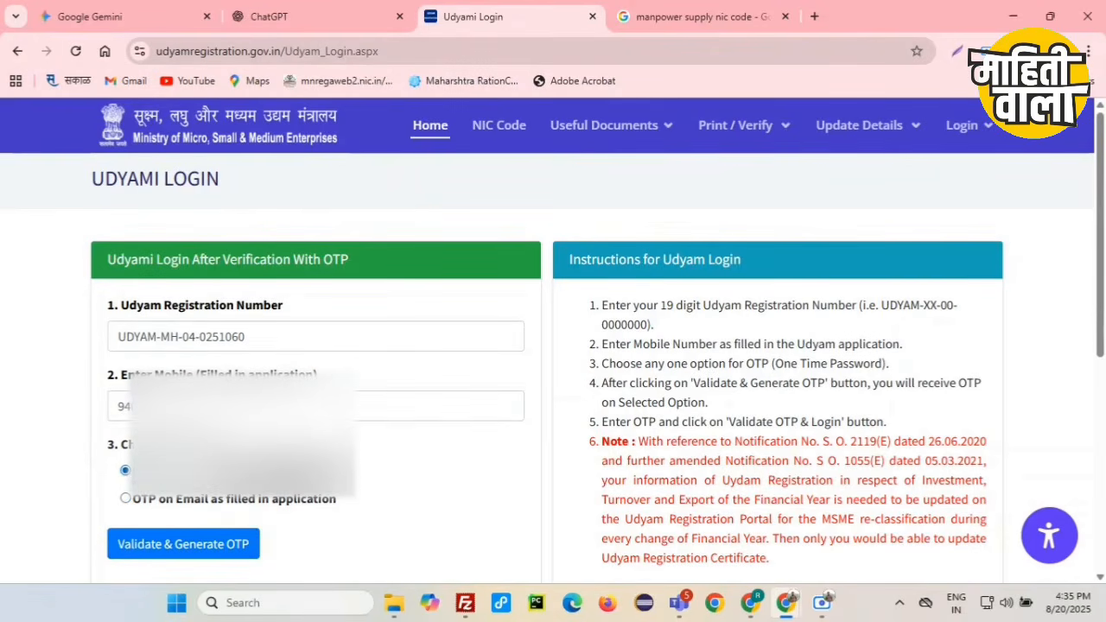
{"action": "left_click", "coordinate": [203, 546]}
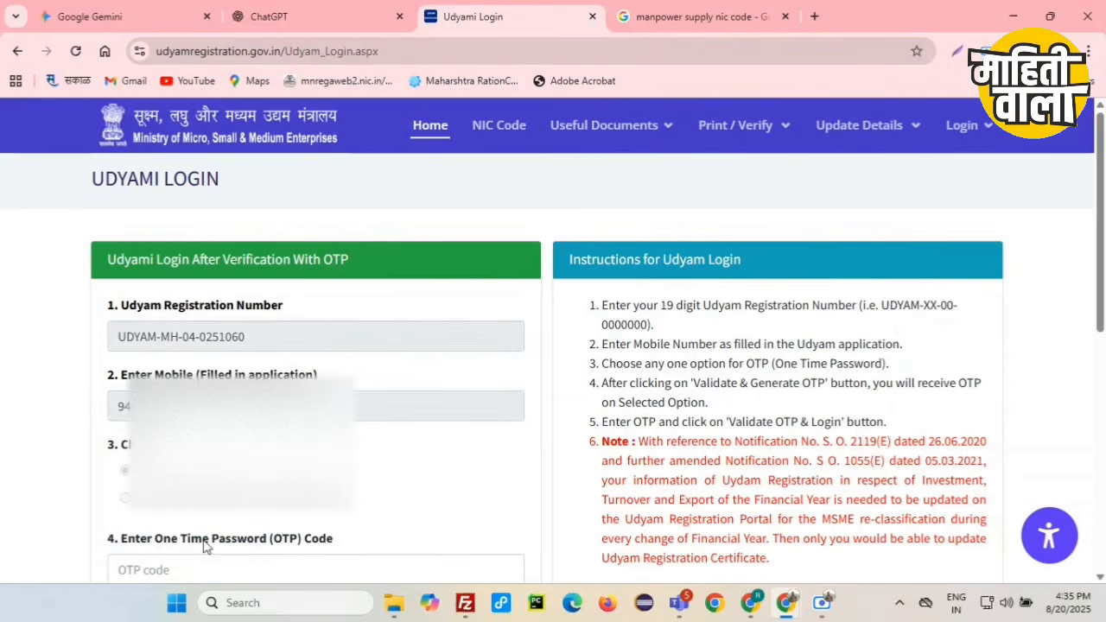
Enter the received OTP and log in to the Udyam dashboard
{"action": "scroll", "coordinate": [207, 518], "scroll_direction": "down", "scroll_amount": 2}
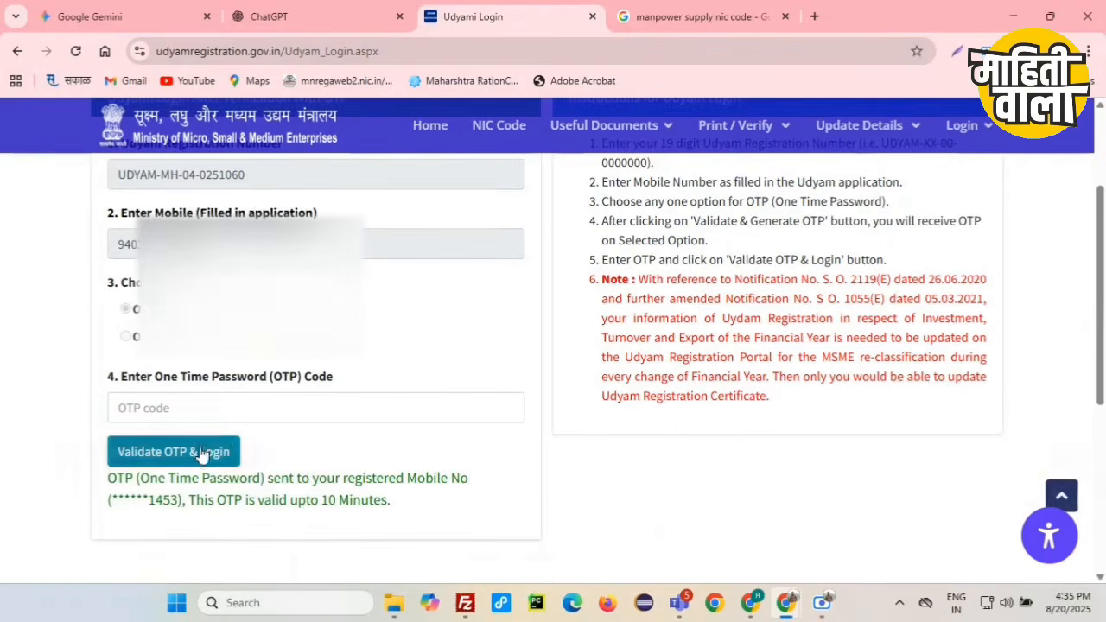
{"action": "left_click", "coordinate": [352, 408]}
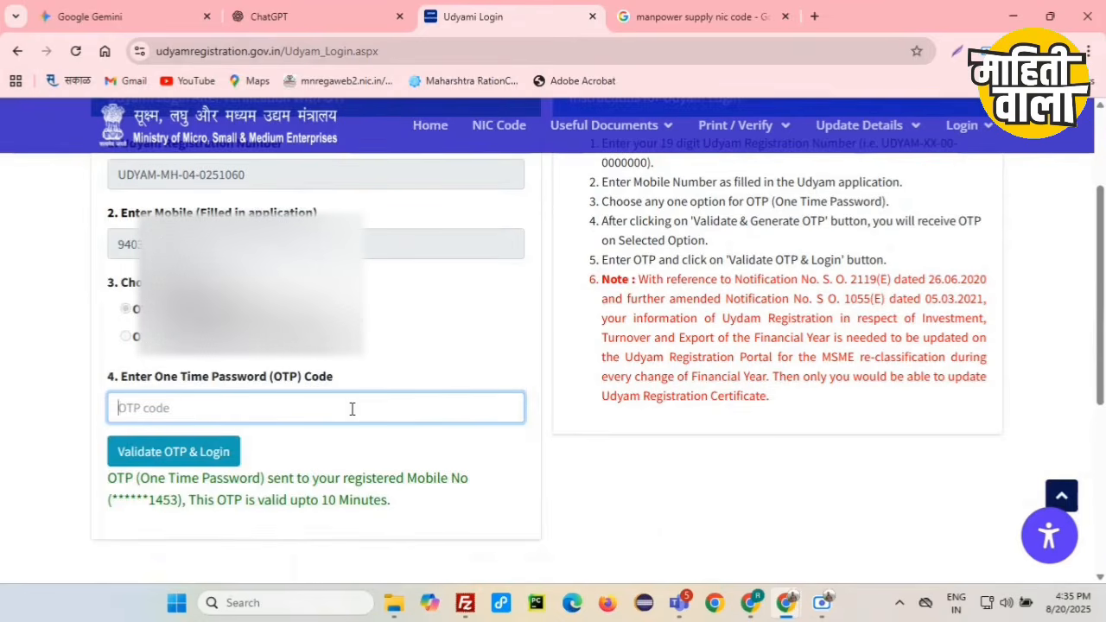
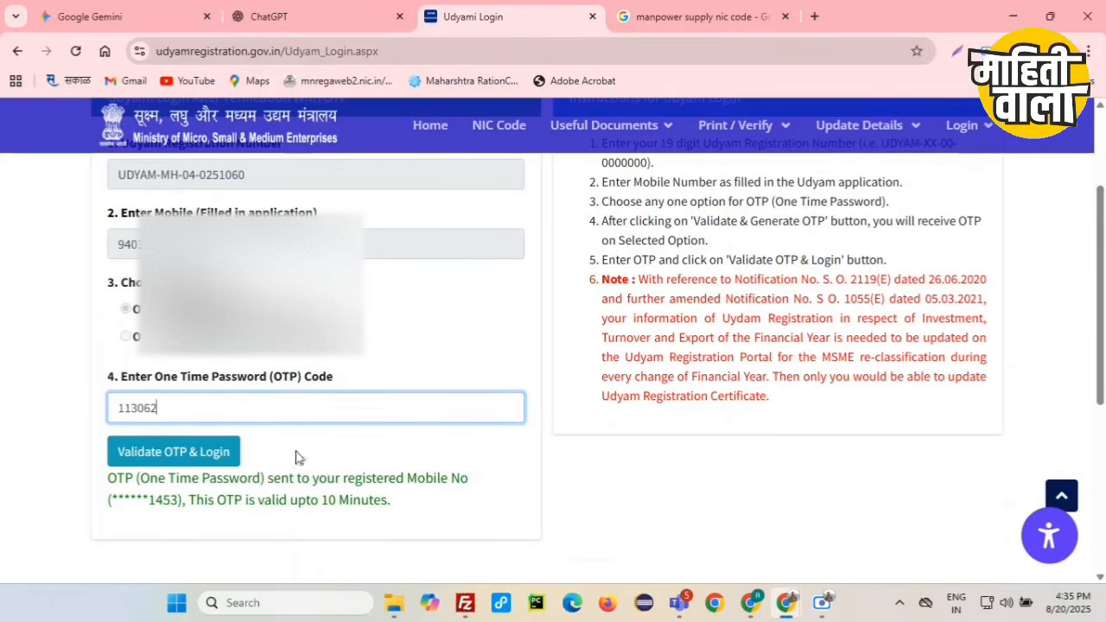
{"action": "left_click", "coordinate": [197, 458]}
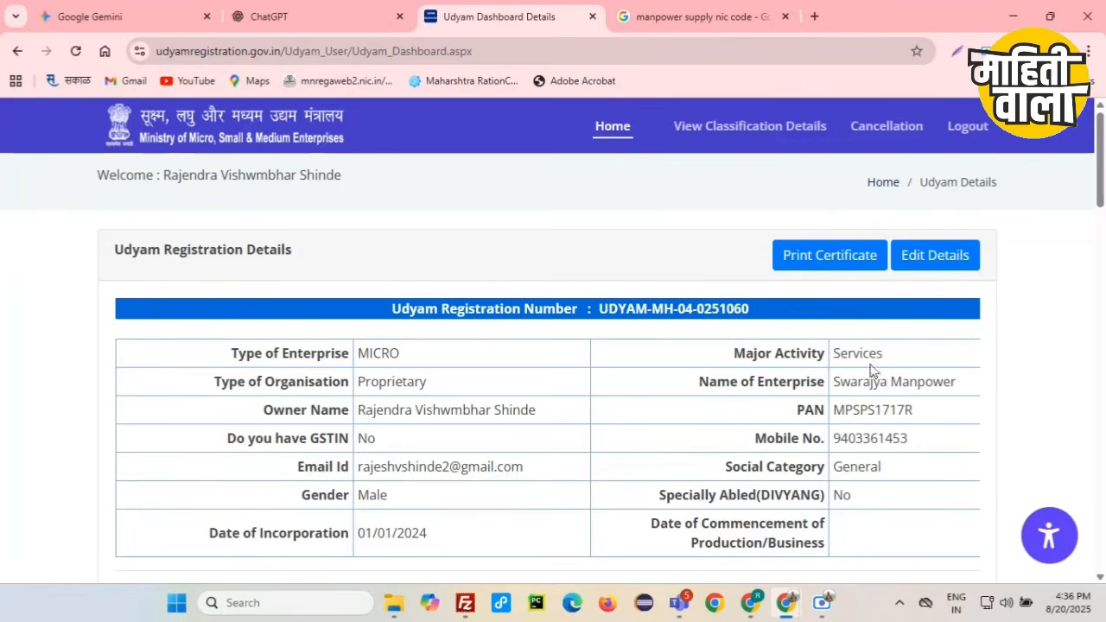
Review Swarajya Manpower's registration details on the dashboard and open the printable certificate
{"action": "scroll", "coordinate": [722, 402], "scroll_direction": "down", "scroll_amount": 5}
{"action": "scroll", "coordinate": [757, 386], "scroll_direction": "down", "scroll_amount": 3}
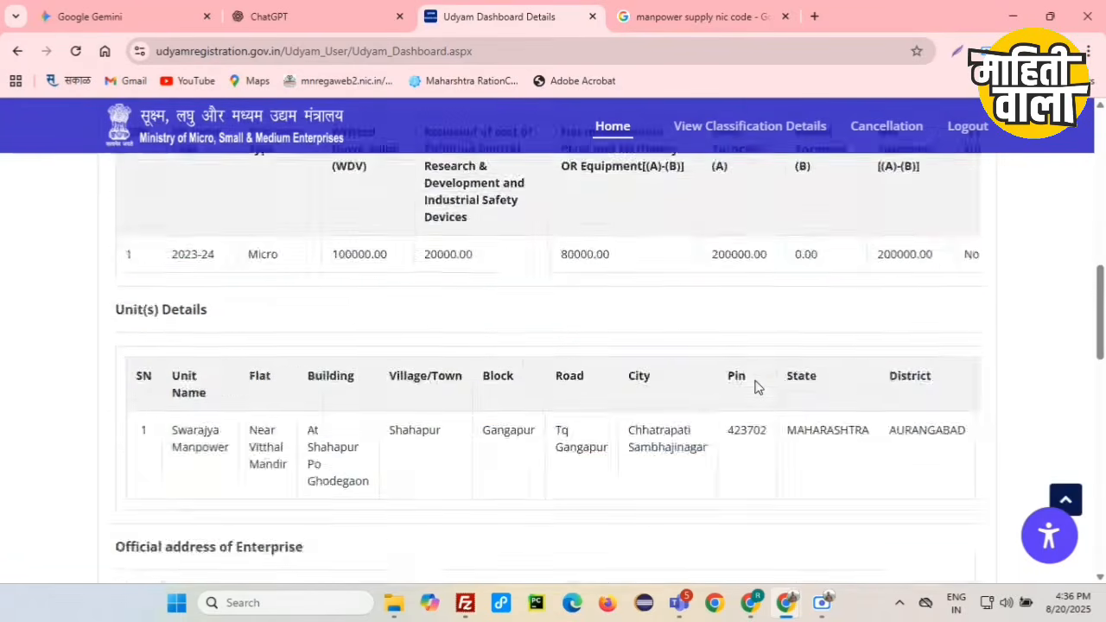
{"action": "scroll", "coordinate": [756, 386], "scroll_direction": "up", "scroll_amount": 7}
{"action": "scroll", "coordinate": [766, 372], "scroll_direction": "down", "scroll_amount": 2}
{"action": "scroll", "coordinate": [766, 372], "scroll_direction": "down", "scroll_amount": 10}
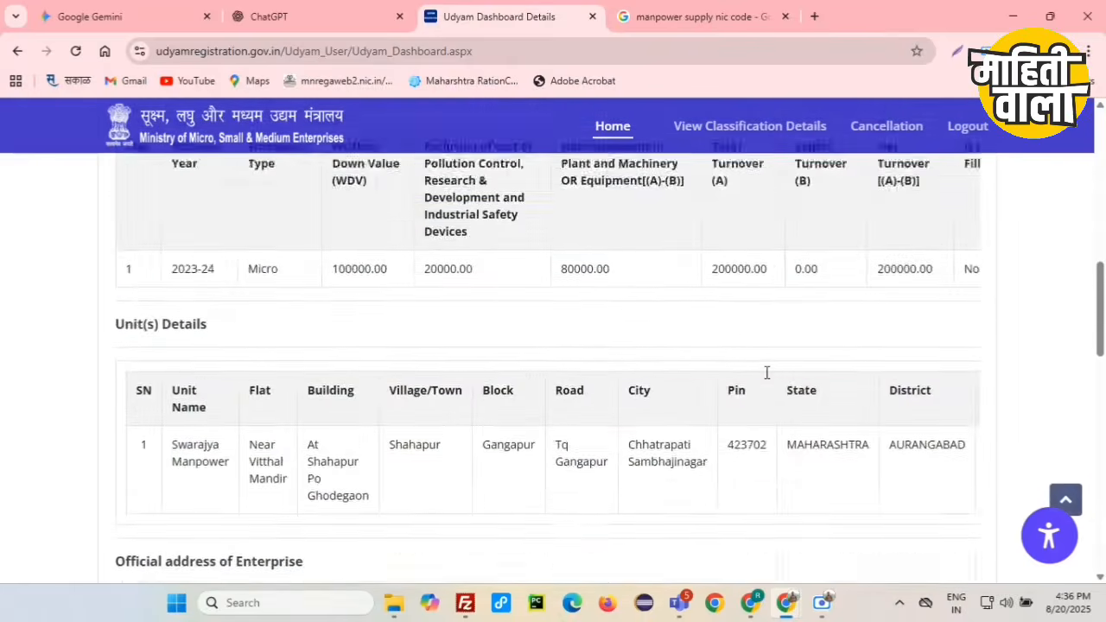
{"action": "scroll", "coordinate": [765, 376], "scroll_direction": "down", "scroll_amount": 6}
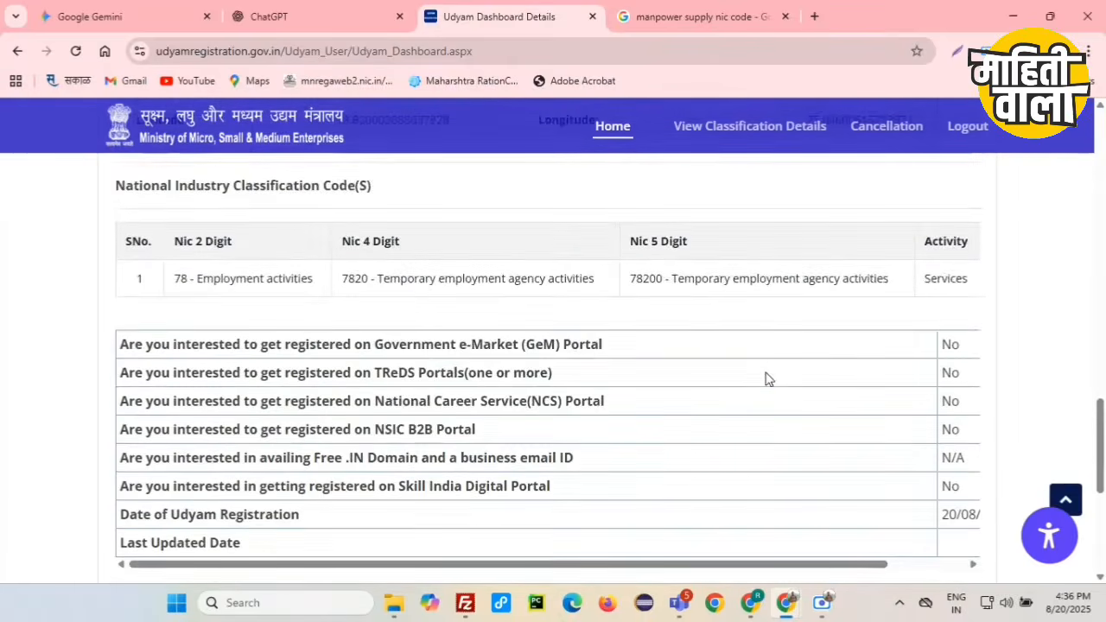
{"action": "scroll", "coordinate": [765, 377], "scroll_direction": "up", "scroll_amount": 3}
{"action": "scroll", "coordinate": [767, 378], "scroll_direction": "up", "scroll_amount": 15}
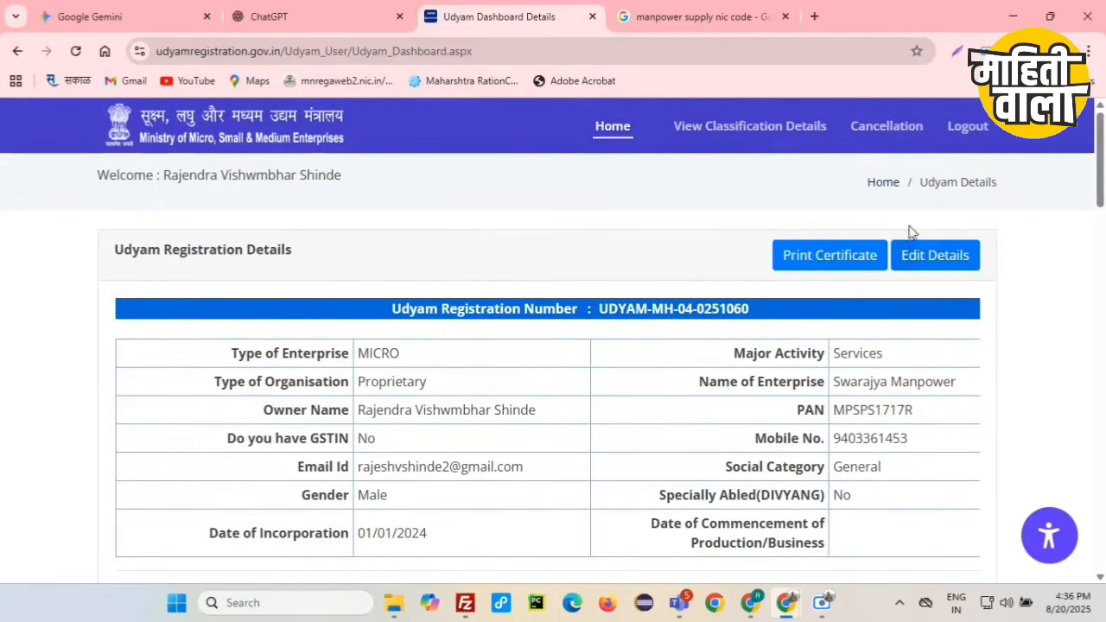
{"action": "left_click", "coordinate": [847, 259]}
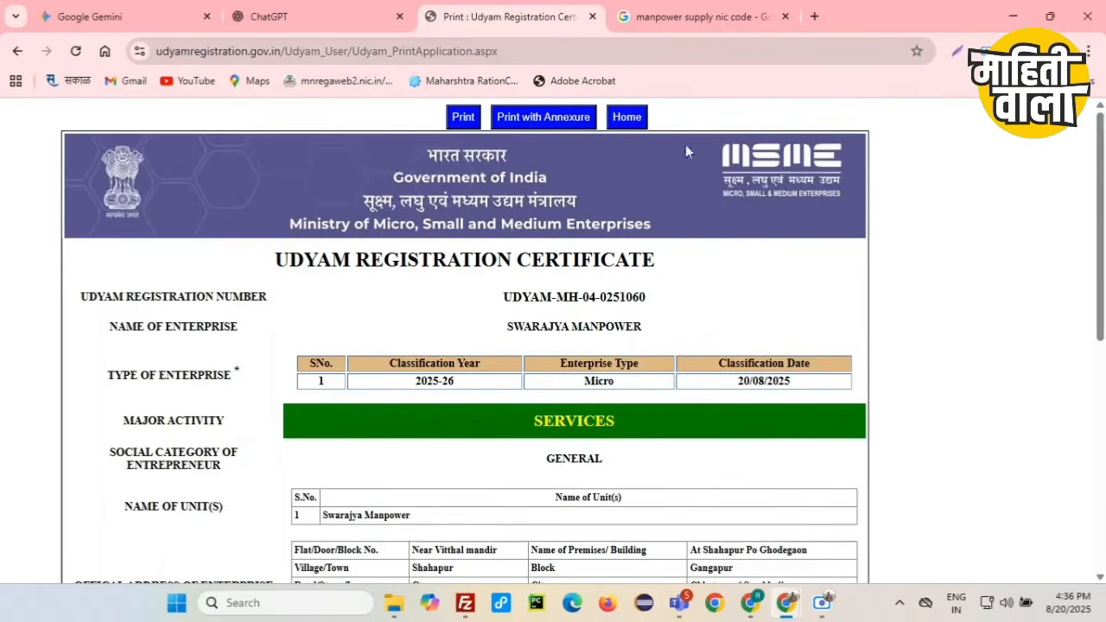
Print the certificate to Save as PDF using portrait layout
{"action": "scroll", "coordinate": [496, 321], "scroll_direction": "down", "scroll_amount": 6}
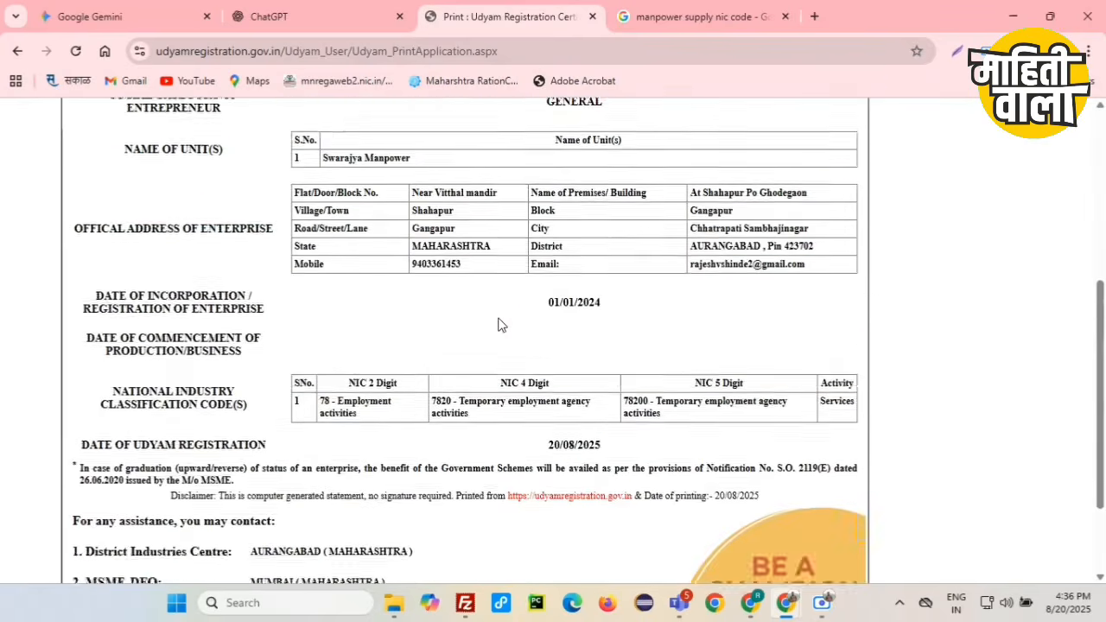
{"action": "scroll", "coordinate": [499, 322], "scroll_direction": "up", "scroll_amount": 8}
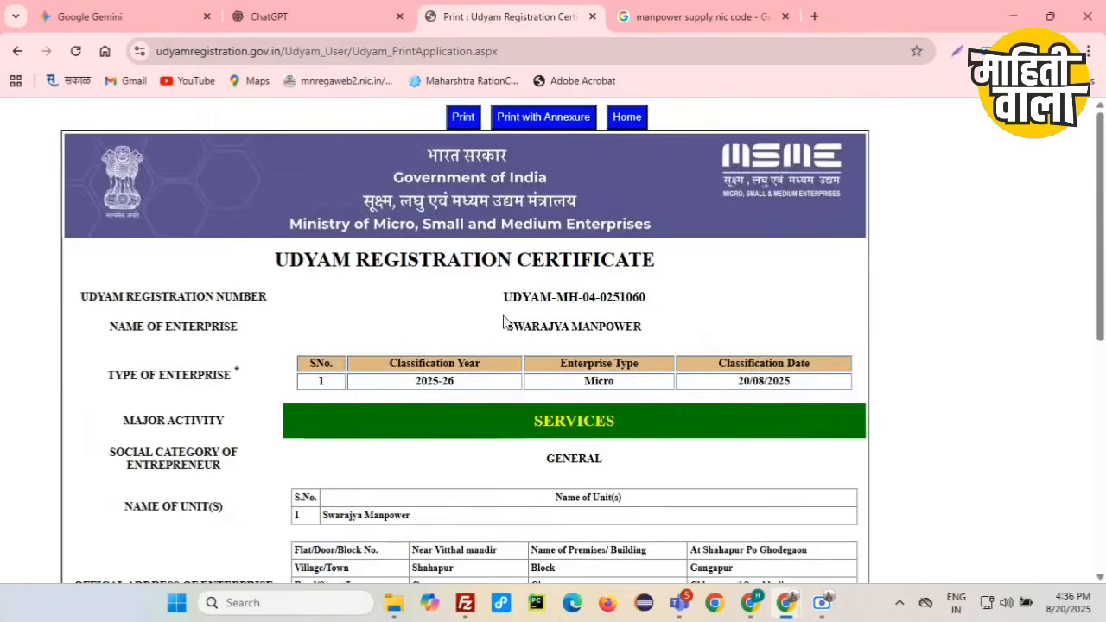
{"action": "left_click", "coordinate": [463, 118]}
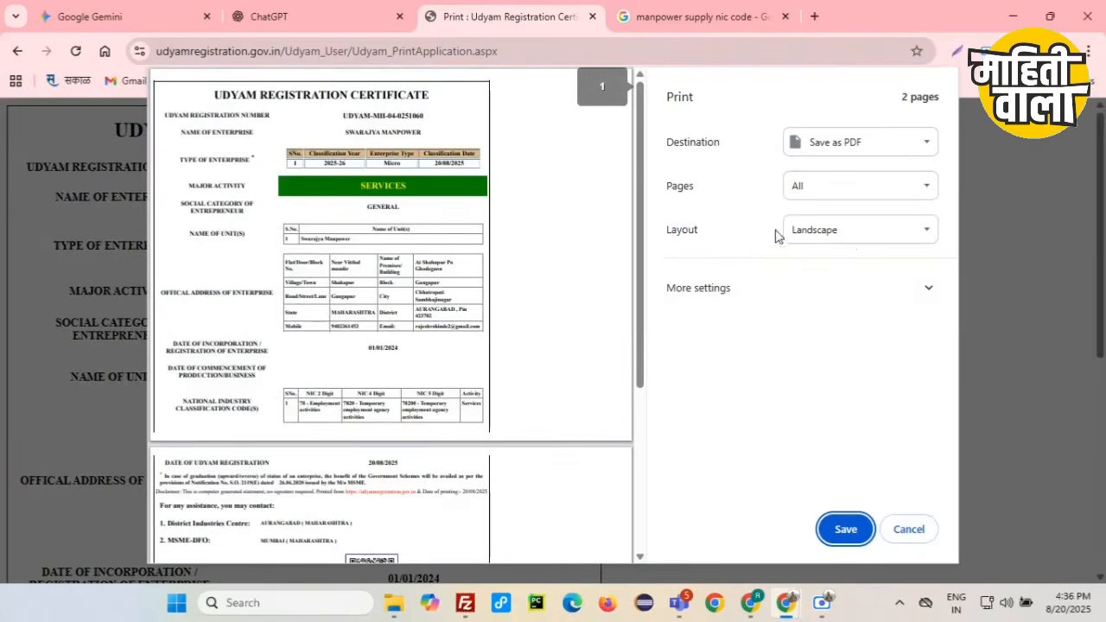
{"action": "left_click", "coordinate": [859, 240]}
{"action": "left_click", "coordinate": [823, 263]}
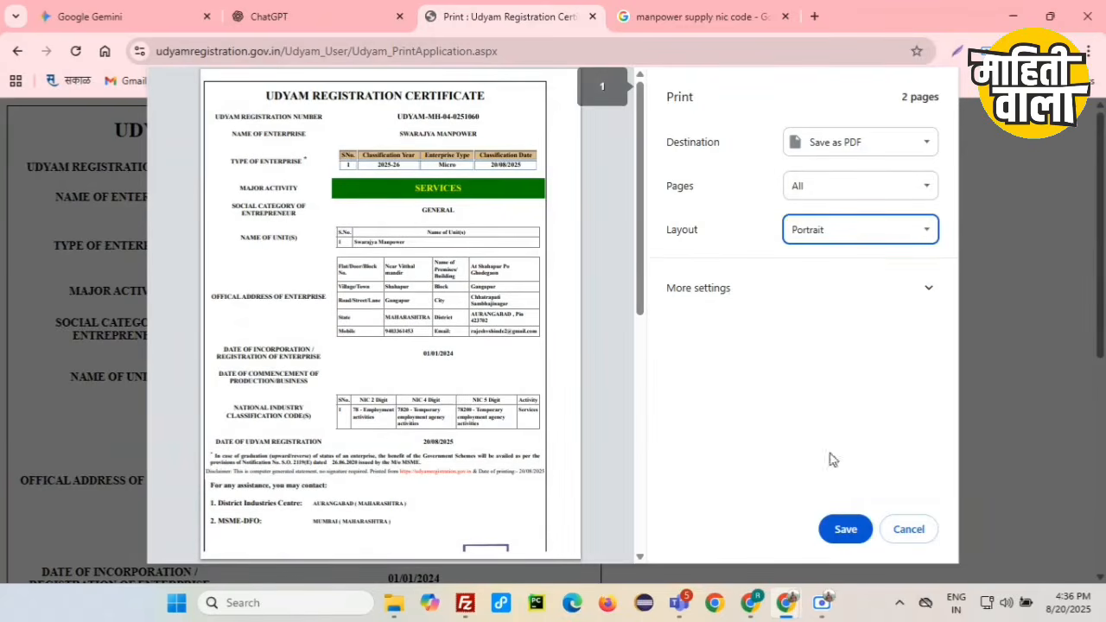
{"action": "left_click", "coordinate": [837, 530]}
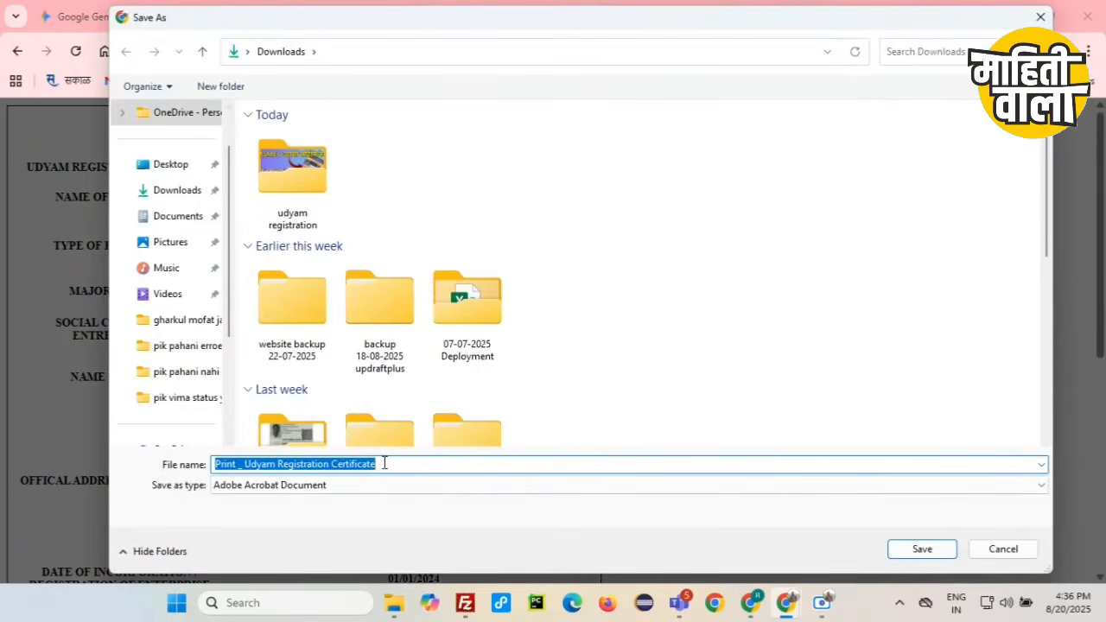
Save the certificate PDF in Downloads as 'udyam certificate'
{"action": "type", "text": "udya"}
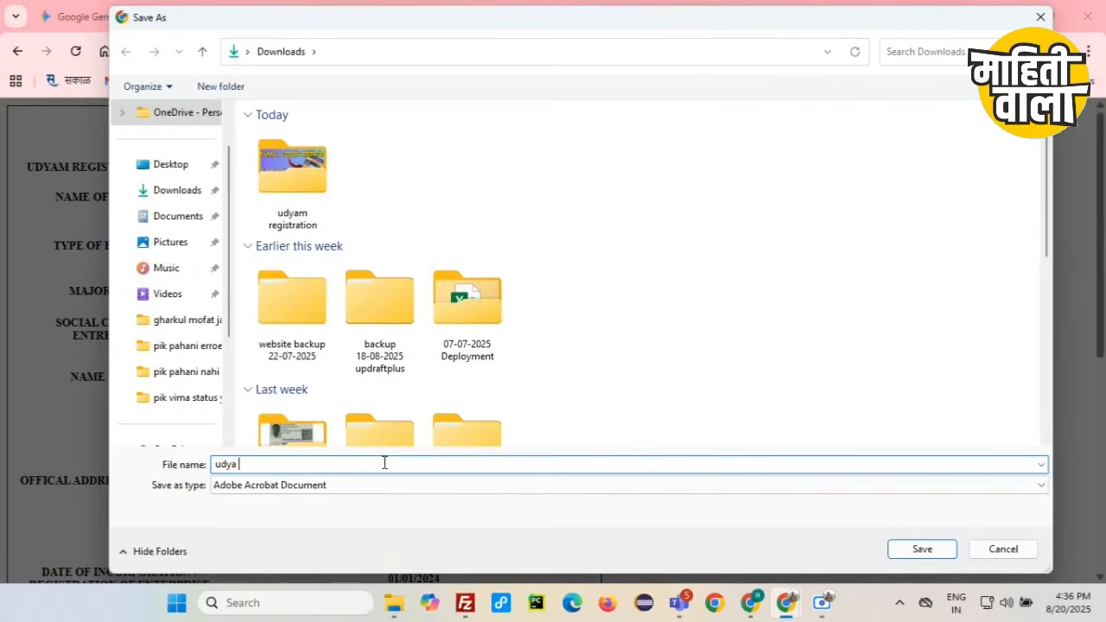
{"action": "key", "text": "BackSpace"}
{"action": "type", "text": "m "}
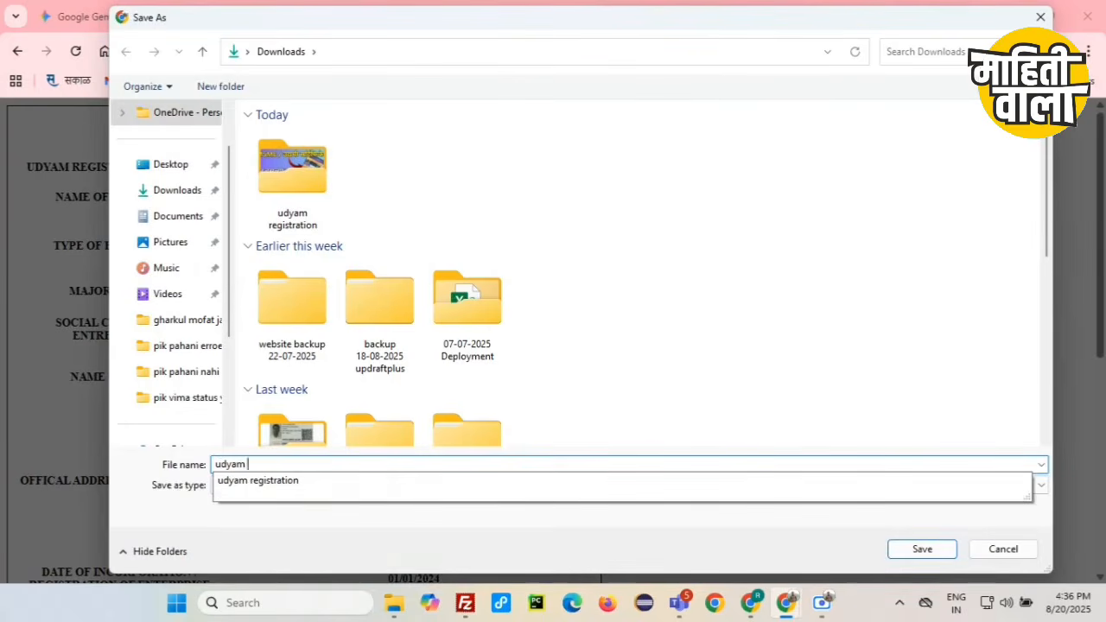
{"action": "type", "text": "certifi"}
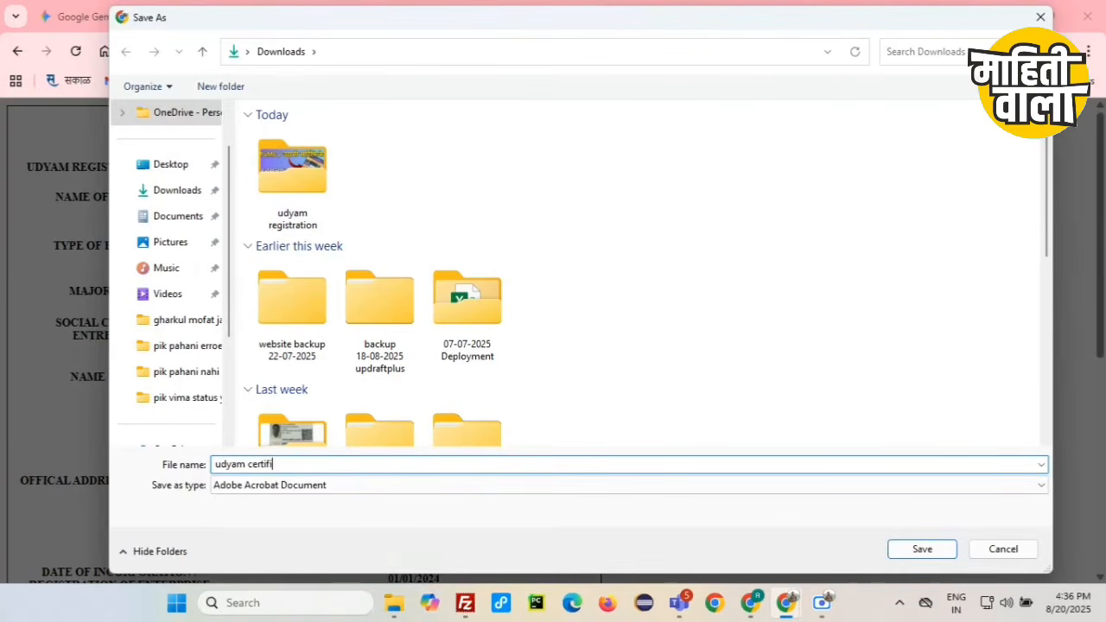
{"action": "type", "text": "cate"}
{"action": "left_click", "coordinate": [948, 551]}
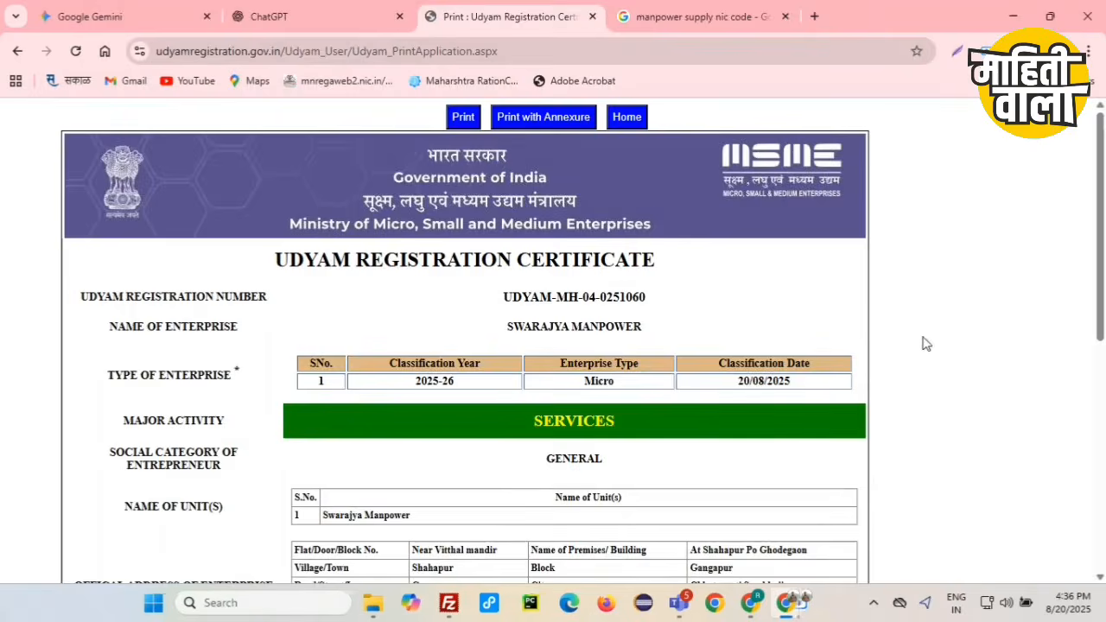
{"action": "scroll", "coordinate": [797, 331], "scroll_direction": "down", "scroll_amount": 1}
{"action": "scroll", "coordinate": [799, 334], "scroll_direction": "up", "scroll_amount": 1}
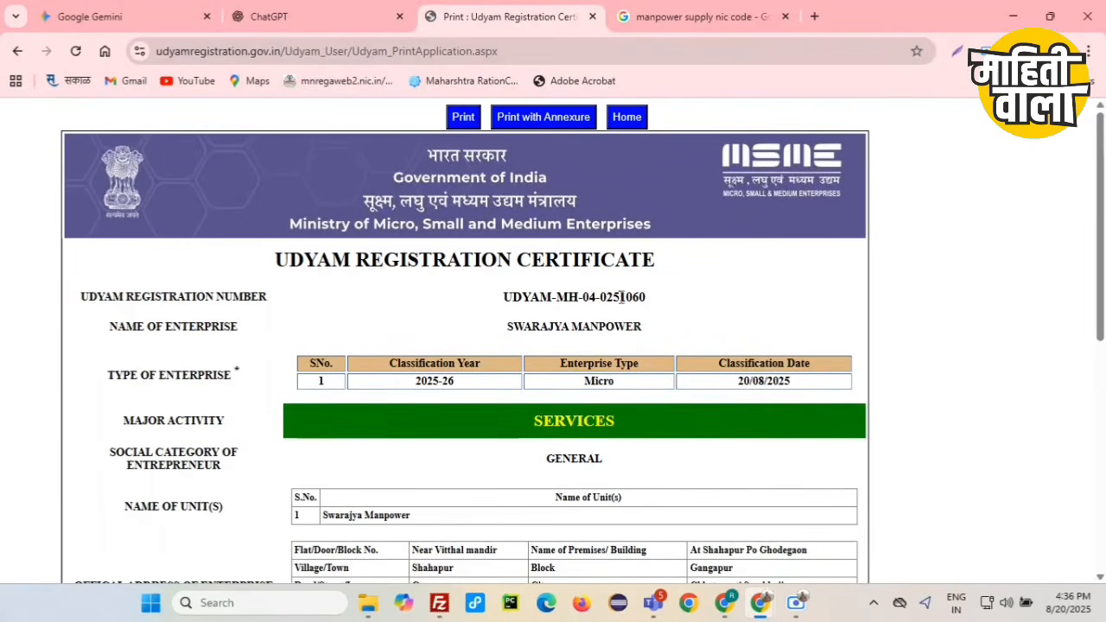
{"action": "scroll", "coordinate": [610, 356], "scroll_direction": "down", "scroll_amount": 1}
{"action": "scroll", "coordinate": [614, 352], "scroll_direction": "up", "scroll_amount": 1}
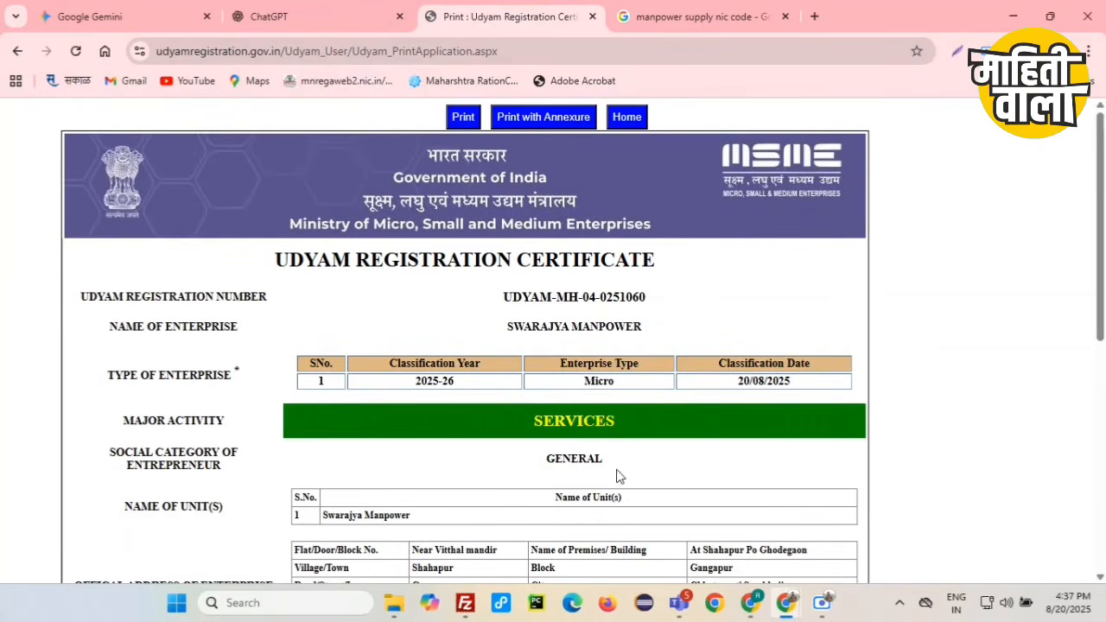
{"action": "scroll", "coordinate": [618, 476], "scroll_direction": "down", "scroll_amount": 1}
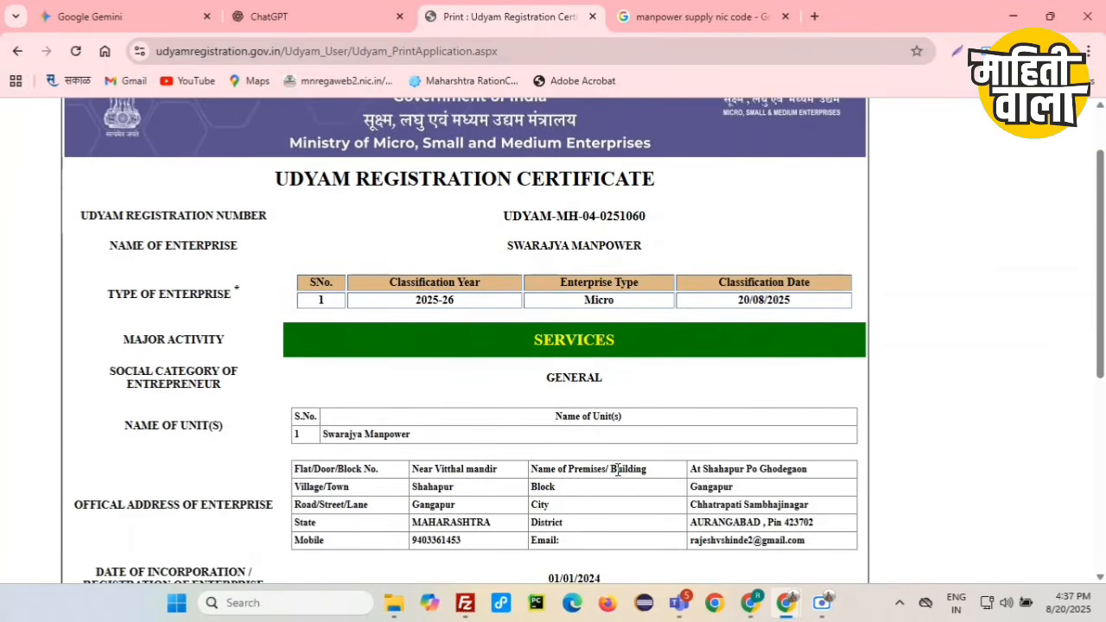
{"action": "scroll", "coordinate": [618, 470], "scroll_direction": "up", "scroll_amount": 1}
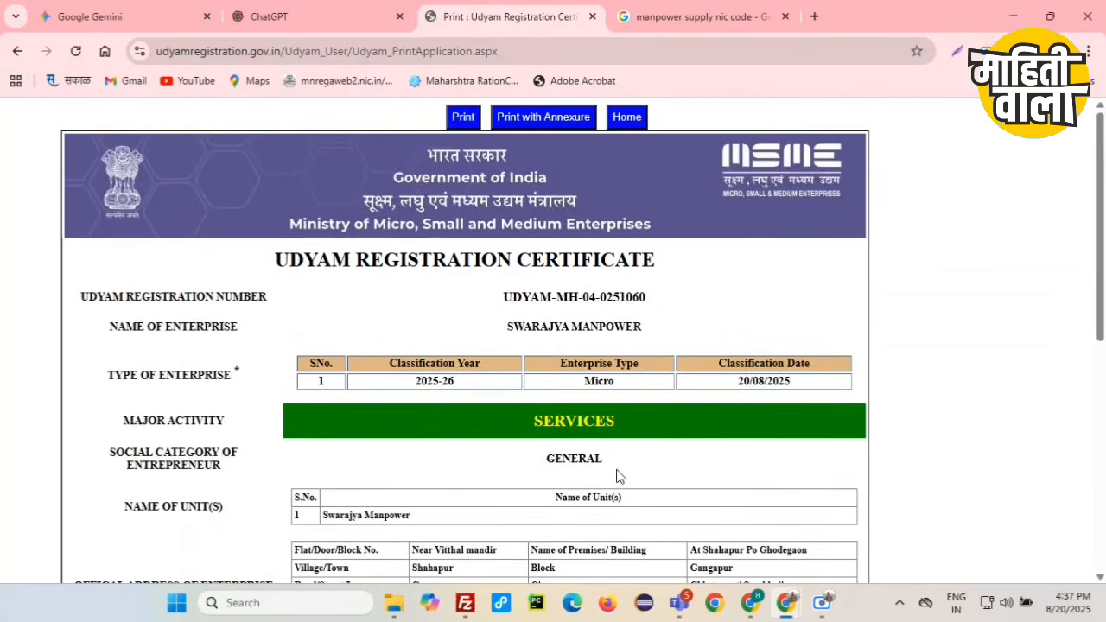